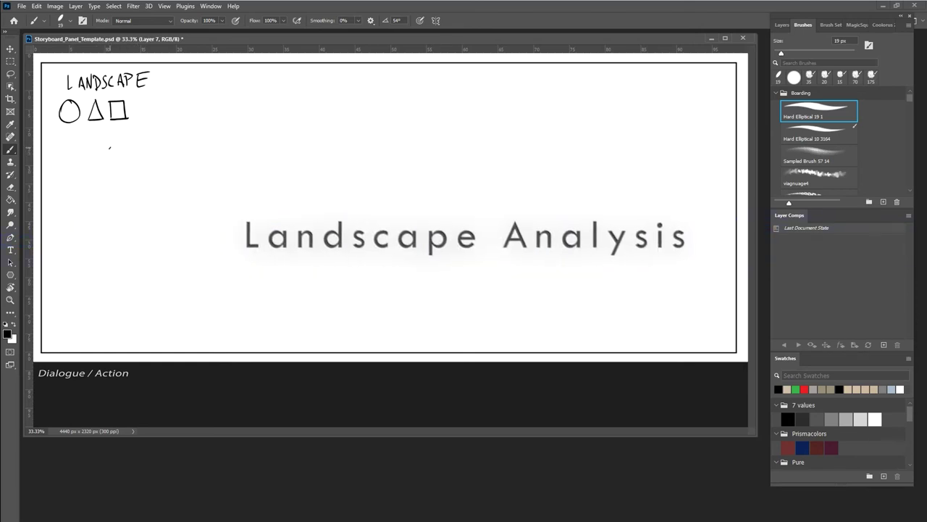
Brush three overlapping offset squares, a separate square below them, and a leader line for the FG label
{"action": "mouse_move", "coordinate": [109, 143]}
{"action": "left_mouse_down"}
{"action": "mouse_move", "coordinate": [110, 168]}
{"action": "mouse_move", "coordinate": [109, 143]}
{"action": "mouse_move", "coordinate": [133, 143]}
{"action": "mouse_move", "coordinate": [135, 171]}
{"action": "mouse_move", "coordinate": [111, 171]}
{"action": "left_mouse_up"}
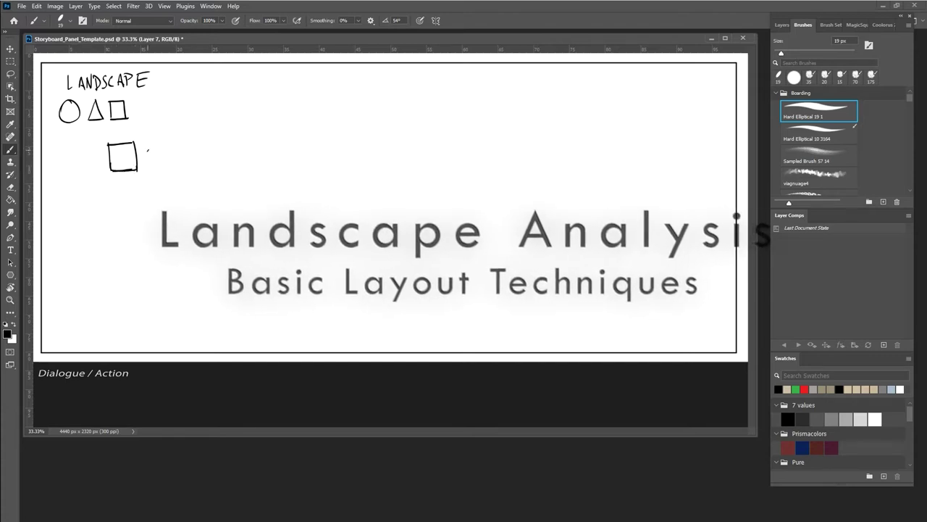
{"action": "mouse_move", "coordinate": [136, 151]}
{"action": "left_mouse_down"}
{"action": "mouse_move", "coordinate": [150, 179]}
{"action": "mouse_move", "coordinate": [127, 181]}
{"action": "mouse_move", "coordinate": [127, 171]}
{"action": "mouse_move", "coordinate": [140, 194]}
{"action": "mouse_move", "coordinate": [162, 163]}
{"action": "left_mouse_up"}
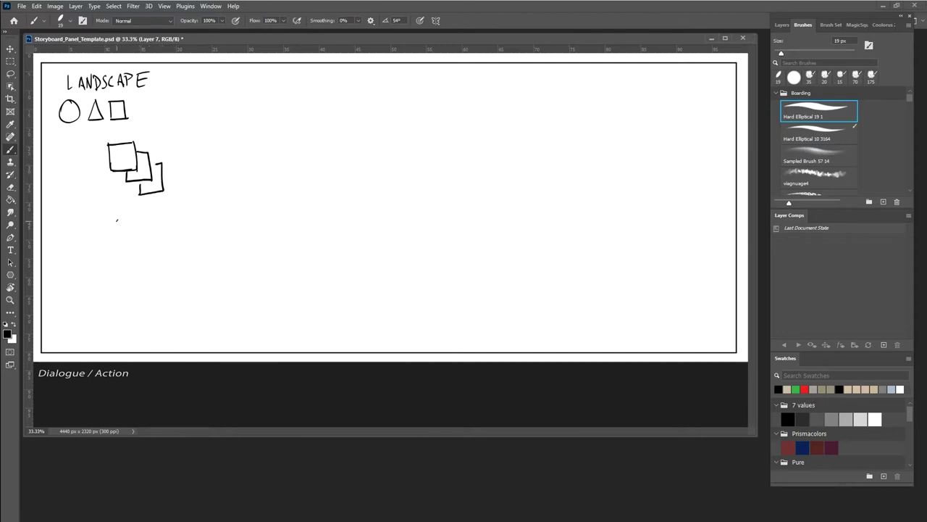
{"action": "mouse_move", "coordinate": [116, 211]}
{"action": "left_mouse_down"}
{"action": "mouse_move", "coordinate": [134, 213]}
{"action": "mouse_move", "coordinate": [135, 233]}
{"action": "mouse_move", "coordinate": [118, 234]}
{"action": "mouse_move", "coordinate": [160, 219]}
{"action": "mouse_move", "coordinate": [162, 245]}
{"action": "mouse_move", "coordinate": [144, 246]}
{"action": "mouse_move", "coordinate": [184, 234]}
{"action": "mouse_move", "coordinate": [169, 253]}
{"action": "left_mouse_up"}
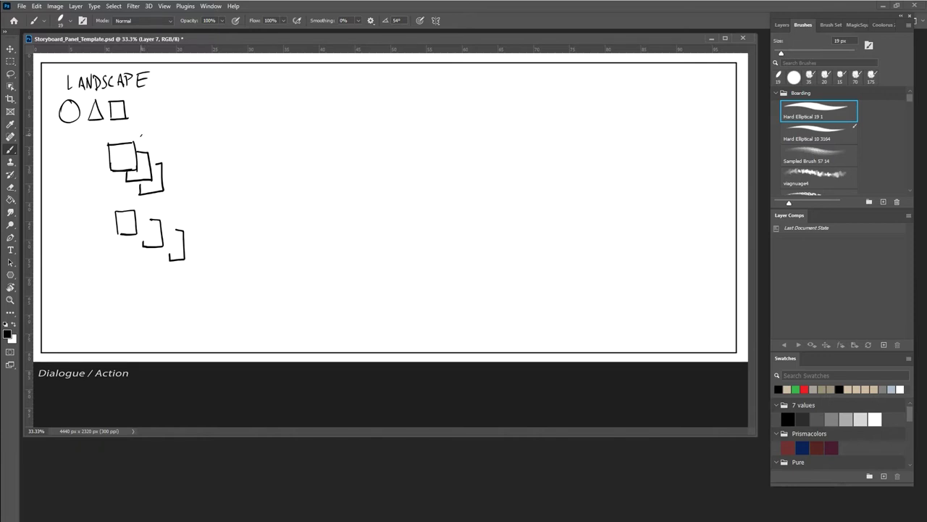
{"action": "mouse_move", "coordinate": [140, 135]}
{"action": "left_mouse_down"}
{"action": "mouse_move", "coordinate": [166, 121]}
{"action": "mouse_move", "coordinate": [158, 145]}
{"action": "mouse_move", "coordinate": [176, 137]}
{"action": "mouse_move", "coordinate": [177, 166]}
{"action": "mouse_move", "coordinate": [190, 160]}
{"action": "left_mouse_up"}
{"action": "mouse_move", "coordinate": [242, 183]}
{"action": "left_mouse_down"}
{"action": "mouse_move", "coordinate": [243, 208]}
{"action": "mouse_move", "coordinate": [252, 185]}
{"action": "mouse_move", "coordinate": [303, 195]}
{"action": "left_mouse_up"}
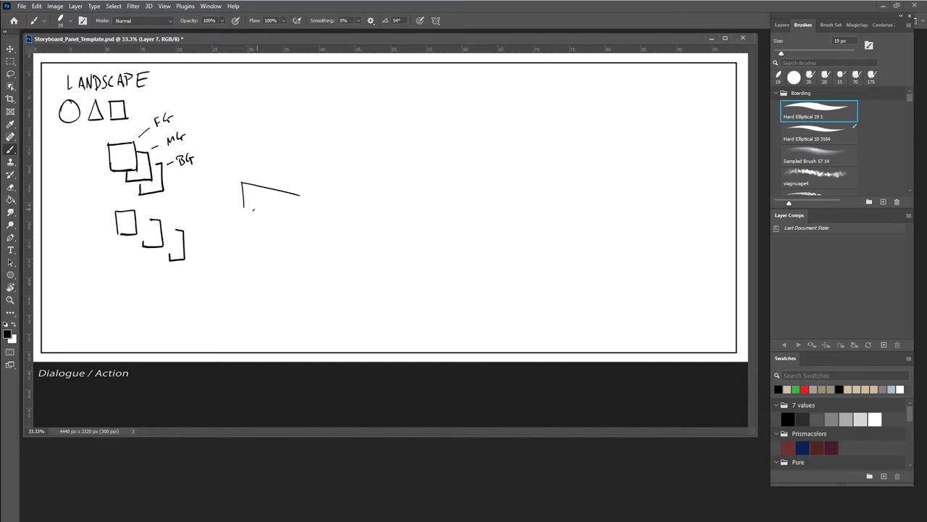
Draw a front perspective panel with two more panels receding behind it
{"action": "left_click_drag", "start_coordinate": [245, 210], "coordinate": [310, 233]}
{"action": "left_click_drag", "start_coordinate": [303, 196], "coordinate": [307, 234]}
{"action": "mouse_move", "coordinate": [267, 173]}
{"action": "left_mouse_down"}
{"action": "mouse_move", "coordinate": [266, 184]}
{"action": "mouse_move", "coordinate": [329, 189]}
{"action": "mouse_move", "coordinate": [325, 224]}
{"action": "left_mouse_up"}
{"action": "mouse_move", "coordinate": [292, 163]}
{"action": "left_mouse_down"}
{"action": "mouse_move", "coordinate": [291, 173]}
{"action": "mouse_move", "coordinate": [355, 175]}
{"action": "mouse_move", "coordinate": [353, 212]}
{"action": "left_mouse_up"}
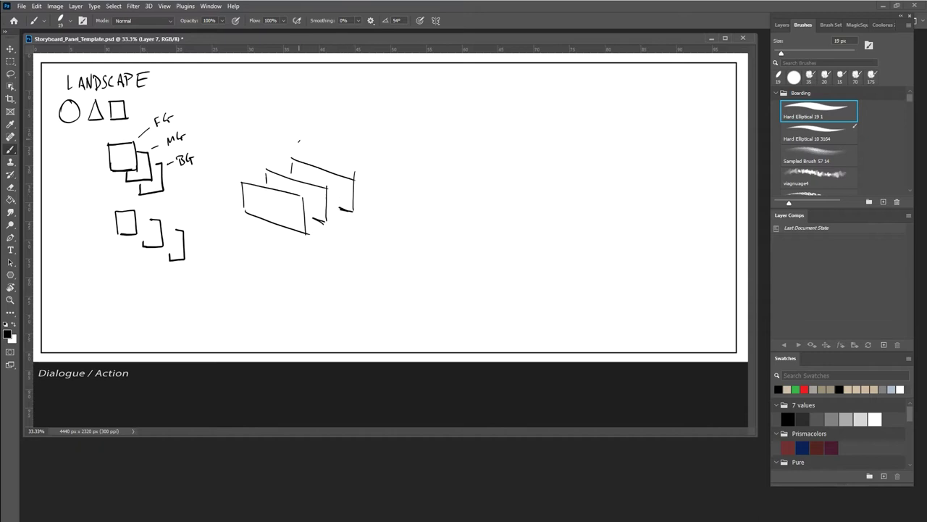
Scribble hills and bushes into the back, middle and front panels
{"action": "mouse_move", "coordinate": [344, 188]}
{"action": "left_mouse_down"}
{"action": "mouse_move", "coordinate": [349, 198]}
{"action": "mouse_move", "coordinate": [300, 168]}
{"action": "left_mouse_up"}
{"action": "mouse_move", "coordinate": [279, 179]}
{"action": "left_mouse_down"}
{"action": "mouse_move", "coordinate": [307, 189]}
{"action": "mouse_move", "coordinate": [308, 210]}
{"action": "mouse_move", "coordinate": [313, 197]}
{"action": "mouse_move", "coordinate": [320, 204]}
{"action": "mouse_move", "coordinate": [310, 212]}
{"action": "mouse_move", "coordinate": [324, 200]}
{"action": "left_mouse_up"}
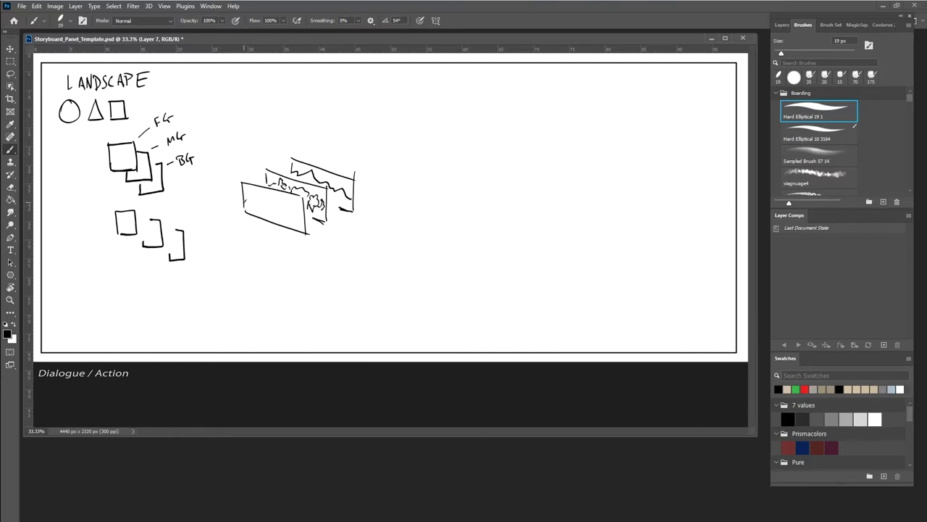
{"action": "mouse_move", "coordinate": [244, 195]}
{"action": "left_mouse_down"}
{"action": "mouse_move", "coordinate": [257, 211]}
{"action": "mouse_move", "coordinate": [305, 213]}
{"action": "left_mouse_up"}
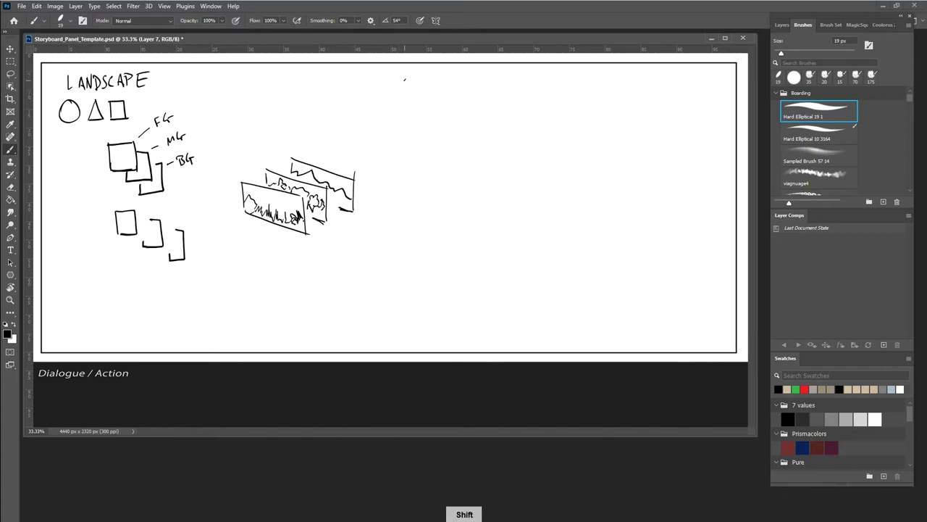
{"action": "left_click_drag", "start_coordinate": [404, 75], "coordinate": [402, 213]}
Draw a rectangular frame and a straight horizon line across it, undoing a misplaced line
{"action": "mouse_move", "coordinate": [406, 75]}
{"action": "left_mouse_down"}
{"action": "mouse_move", "coordinate": [567, 75]}
{"action": "mouse_move", "coordinate": [567, 202]}
{"action": "left_mouse_up"}
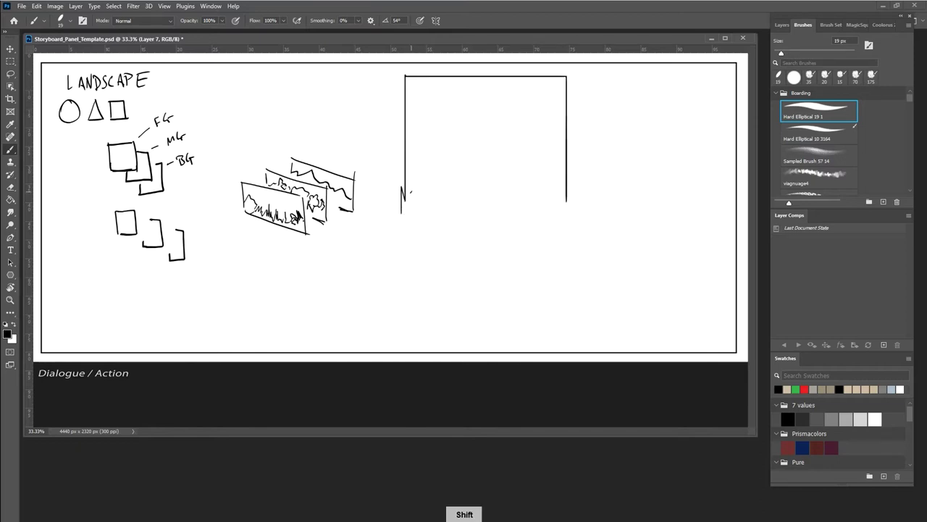
{"action": "left_click_drag", "start_coordinate": [404, 194], "coordinate": [569, 194]}
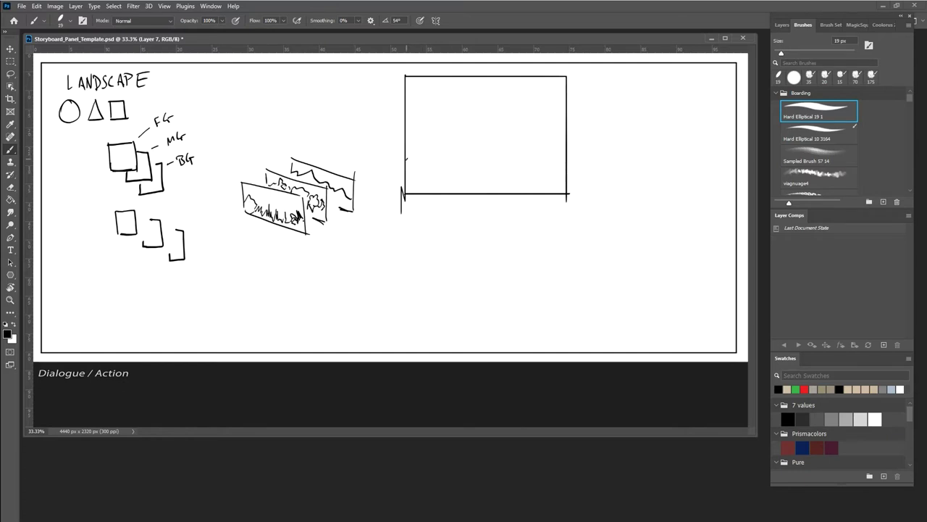
{"action": "left_click_drag", "start_coordinate": [396, 160], "coordinate": [572, 159]}
{"action": "key", "text": "ctrl+z"}
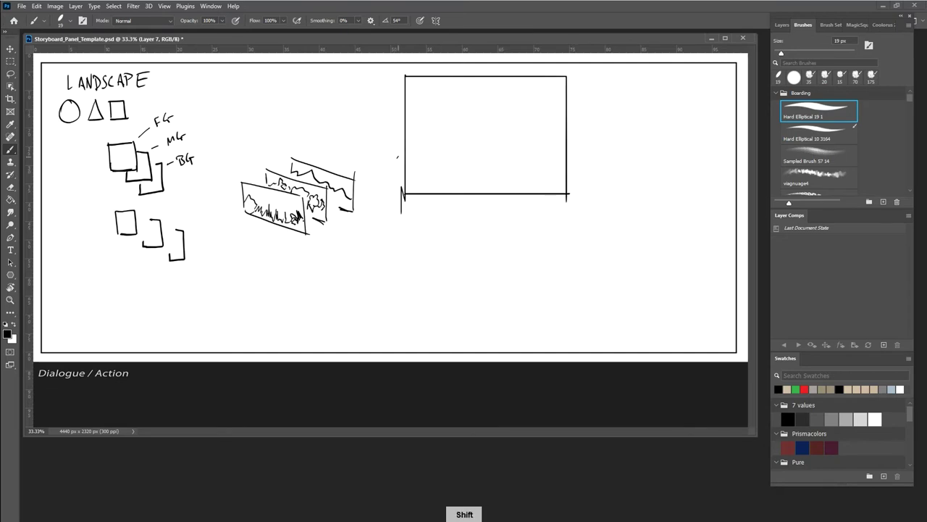
{"action": "left_click_drag", "start_coordinate": [397, 156], "coordinate": [592, 156]}
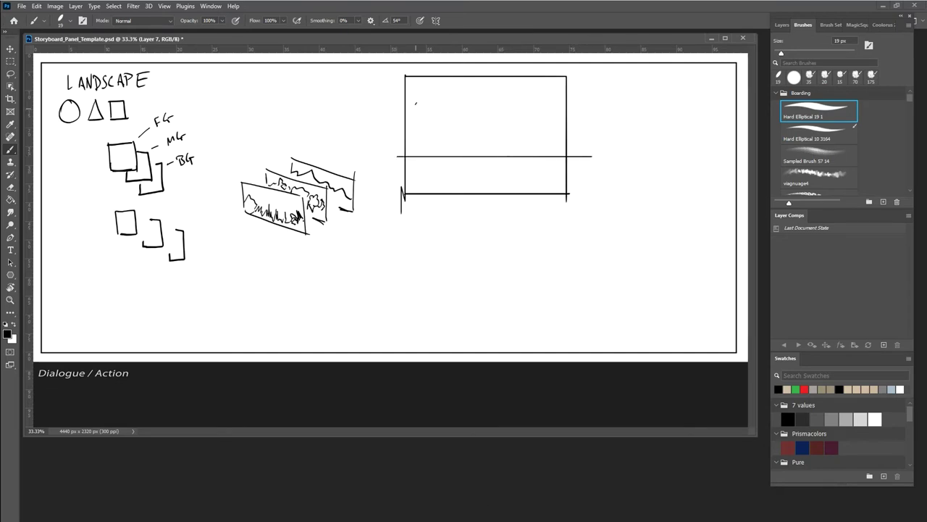
Sketch a bush on the left and grass scribbles along the path
{"action": "mouse_move", "coordinate": [403, 151]}
{"action": "left_mouse_down"}
{"action": "mouse_move", "coordinate": [427, 169]}
{"action": "mouse_move", "coordinate": [414, 174]}
{"action": "mouse_move", "coordinate": [430, 171]}
{"action": "mouse_move", "coordinate": [432, 152]}
{"action": "mouse_move", "coordinate": [436, 171]}
{"action": "mouse_move", "coordinate": [438, 150]}
{"action": "mouse_move", "coordinate": [449, 174]}
{"action": "mouse_move", "coordinate": [480, 159]}
{"action": "mouse_move", "coordinate": [470, 173]}
{"action": "mouse_move", "coordinate": [491, 175]}
{"action": "mouse_move", "coordinate": [491, 190]}
{"action": "mouse_move", "coordinate": [512, 179]}
{"action": "mouse_move", "coordinate": [501, 167]}
{"action": "mouse_move", "coordinate": [535, 186]}
{"action": "left_mouse_up"}
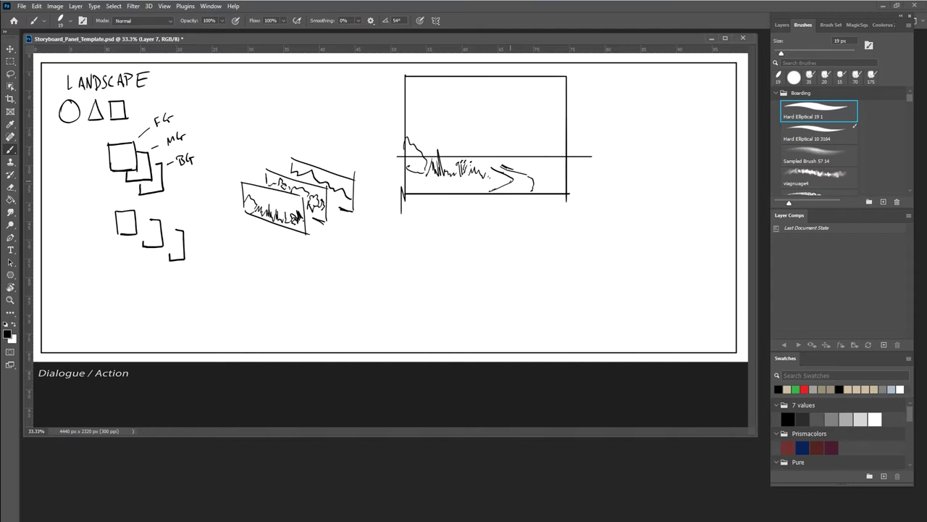
{"action": "left_click_drag", "start_coordinate": [500, 182], "coordinate": [514, 178]}
{"action": "mouse_move", "coordinate": [530, 164]}
{"action": "left_mouse_down"}
{"action": "mouse_move", "coordinate": [561, 171]}
{"action": "mouse_move", "coordinate": [536, 165]}
{"action": "mouse_move", "coordinate": [540, 139]}
{"action": "mouse_move", "coordinate": [545, 161]}
{"action": "mouse_move", "coordinate": [537, 132]}
{"action": "mouse_move", "coordinate": [522, 137]}
{"action": "mouse_move", "coordinate": [522, 123]}
{"action": "mouse_move", "coordinate": [547, 113]}
{"action": "mouse_move", "coordinate": [559, 131]}
{"action": "mouse_move", "coordinate": [536, 115]}
{"action": "mouse_move", "coordinate": [520, 131]}
{"action": "left_mouse_up"}
Add strokes at the tree trunk's base, grass tufts, and a small tree canopy on the left
{"action": "mouse_move", "coordinate": [539, 164]}
{"action": "left_mouse_down"}
{"action": "mouse_move", "coordinate": [552, 165]}
{"action": "mouse_move", "coordinate": [528, 164]}
{"action": "left_mouse_up"}
{"action": "left_click_drag", "start_coordinate": [451, 151], "coordinate": [448, 161]}
{"action": "mouse_move", "coordinate": [446, 149]}
{"action": "left_mouse_down"}
{"action": "mouse_move", "coordinate": [443, 163]}
{"action": "mouse_move", "coordinate": [450, 159]}
{"action": "mouse_move", "coordinate": [441, 131]}
{"action": "mouse_move", "coordinate": [457, 143]}
{"action": "mouse_move", "coordinate": [433, 145]}
{"action": "mouse_move", "coordinate": [440, 126]}
{"action": "left_mouse_up"}
{"action": "left_click_drag", "start_coordinate": [441, 126], "coordinate": [449, 136]}
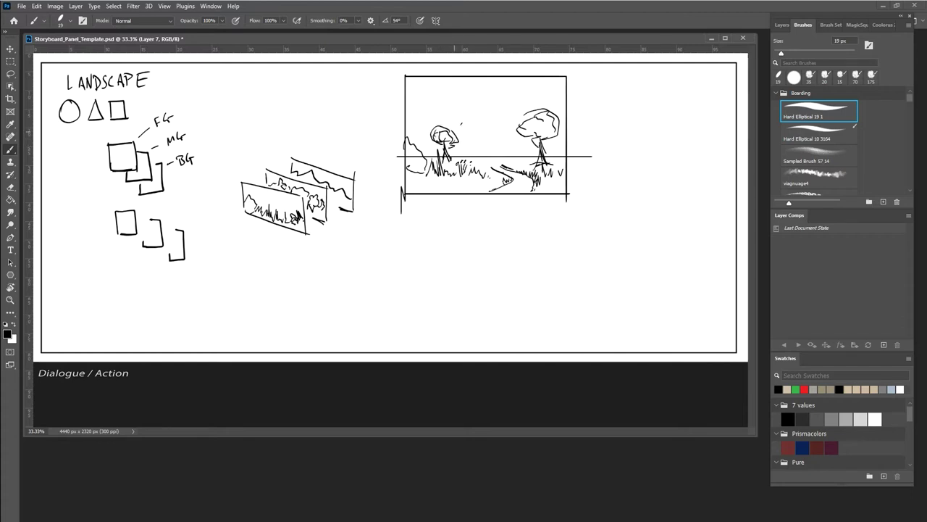
Add grass along the horizon and darken the bushes under the left tree
{"action": "mouse_move", "coordinate": [468, 152]}
{"action": "left_mouse_down"}
{"action": "mouse_move", "coordinate": [469, 164]}
{"action": "mouse_move", "coordinate": [495, 168]}
{"action": "left_mouse_up"}
{"action": "mouse_move", "coordinate": [489, 167]}
{"action": "left_mouse_down"}
{"action": "mouse_move", "coordinate": [507, 168]}
{"action": "mouse_move", "coordinate": [475, 164]}
{"action": "mouse_move", "coordinate": [557, 157]}
{"action": "left_mouse_up"}
{"action": "mouse_move", "coordinate": [484, 161]}
{"action": "left_mouse_down"}
{"action": "mouse_move", "coordinate": [471, 168]}
{"action": "mouse_move", "coordinate": [424, 159]}
{"action": "left_mouse_up"}
{"action": "mouse_move", "coordinate": [429, 144]}
{"action": "left_mouse_down"}
{"action": "mouse_move", "coordinate": [413, 153]}
{"action": "mouse_move", "coordinate": [425, 150]}
{"action": "left_mouse_up"}
{"action": "left_click_drag", "start_coordinate": [424, 147], "coordinate": [434, 152]}
{"action": "left_click_drag", "start_coordinate": [432, 148], "coordinate": [437, 156]}
{"action": "left_click_drag", "start_coordinate": [434, 149], "coordinate": [439, 159]}
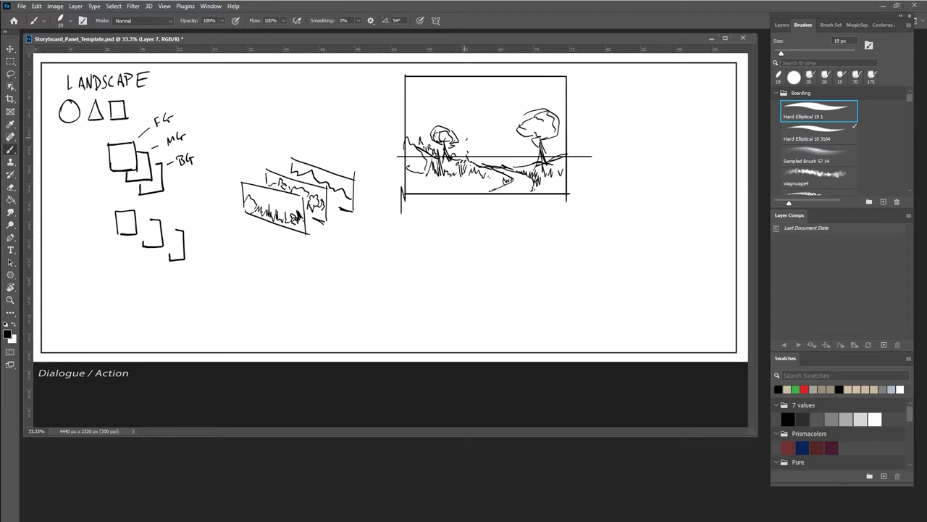
Draw hill and mountain ridge outlines behind the thumbnail's left and right trees
{"action": "mouse_move", "coordinate": [498, 163]}
{"action": "left_mouse_down"}
{"action": "mouse_move", "coordinate": [565, 143]}
{"action": "mouse_move", "coordinate": [494, 164]}
{"action": "mouse_move", "coordinate": [514, 135]}
{"action": "mouse_move", "coordinate": [521, 144]}
{"action": "mouse_move", "coordinate": [507, 136]}
{"action": "mouse_move", "coordinate": [518, 143]}
{"action": "left_mouse_up"}
{"action": "mouse_move", "coordinate": [408, 131]}
{"action": "left_mouse_down"}
{"action": "mouse_move", "coordinate": [434, 112]}
{"action": "mouse_move", "coordinate": [469, 142]}
{"action": "mouse_move", "coordinate": [508, 133]}
{"action": "mouse_move", "coordinate": [520, 121]}
{"action": "left_mouse_up"}
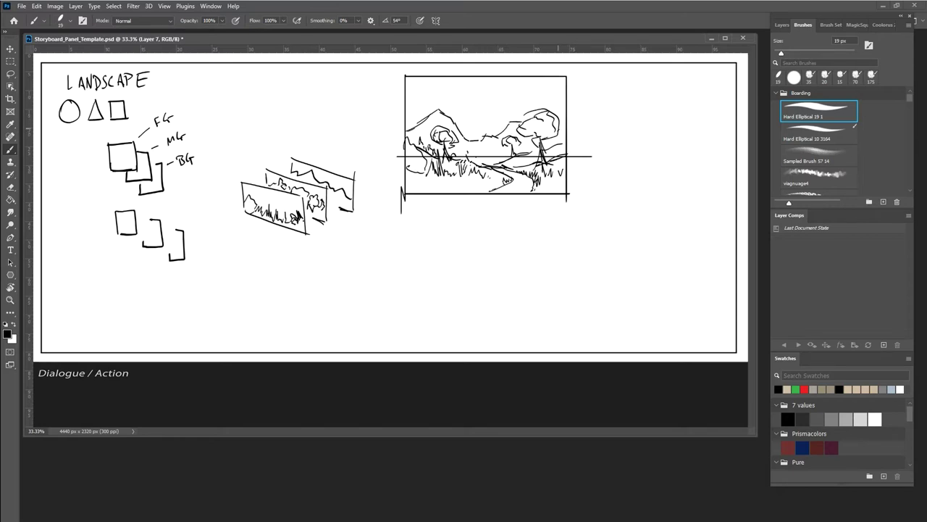
{"action": "left_click_drag", "start_coordinate": [460, 132], "coordinate": [491, 128]}
{"action": "mouse_move", "coordinate": [475, 142]}
{"action": "left_mouse_down"}
{"action": "mouse_move", "coordinate": [453, 122]}
{"action": "mouse_move", "coordinate": [507, 125]}
{"action": "mouse_move", "coordinate": [558, 110]}
{"action": "left_mouse_up"}
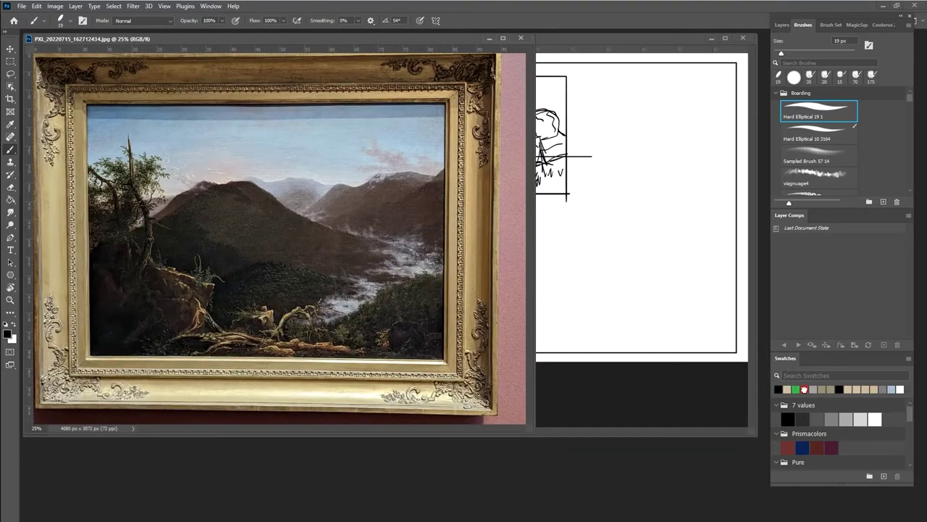
{"action": "left_click", "coordinate": [804, 389]}
Add a new empty layer over the painting photo, enlarge and zoom its window, and resize the brush
{"action": "left_click", "coordinate": [782, 25]}
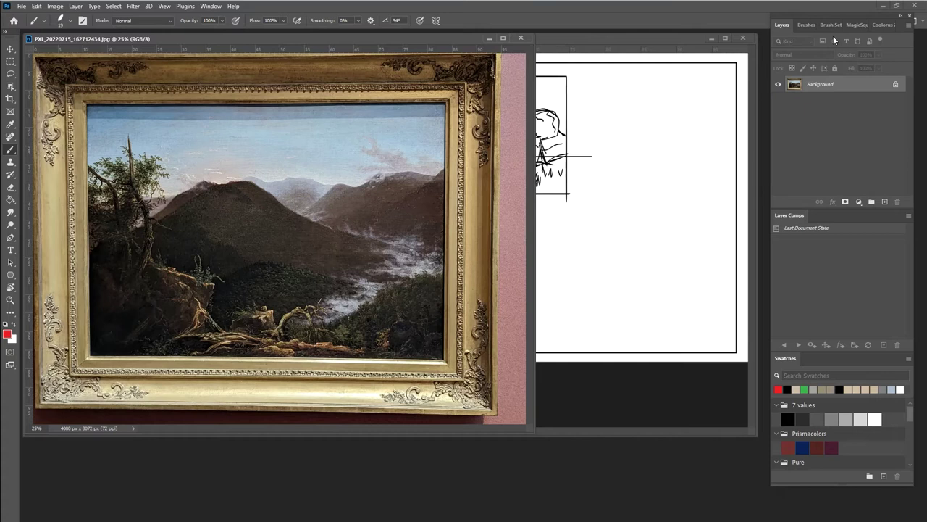
{"action": "left_click", "coordinate": [884, 202]}
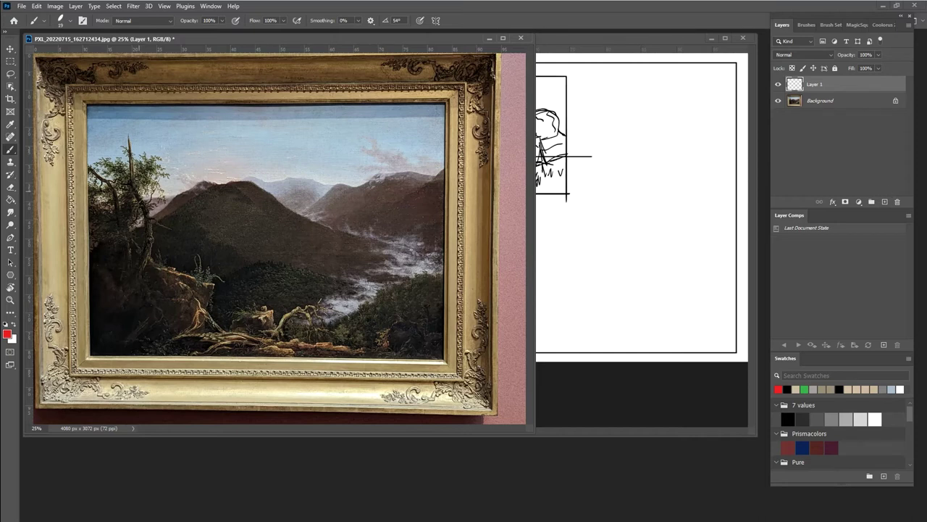
{"action": "key", "text": "bracketleft"}
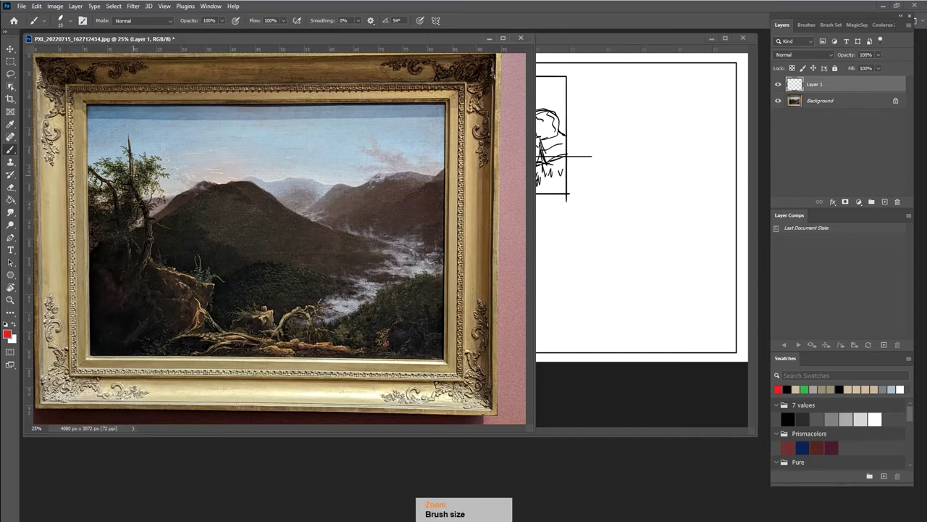
{"action": "key", "text": "bracketleft"}
{"action": "key", "text": "bracketleft"}
{"action": "left_click_drag", "start_coordinate": [535, 433], "coordinate": [709, 500]}
{"action": "key", "text": "ctrl+plus"}
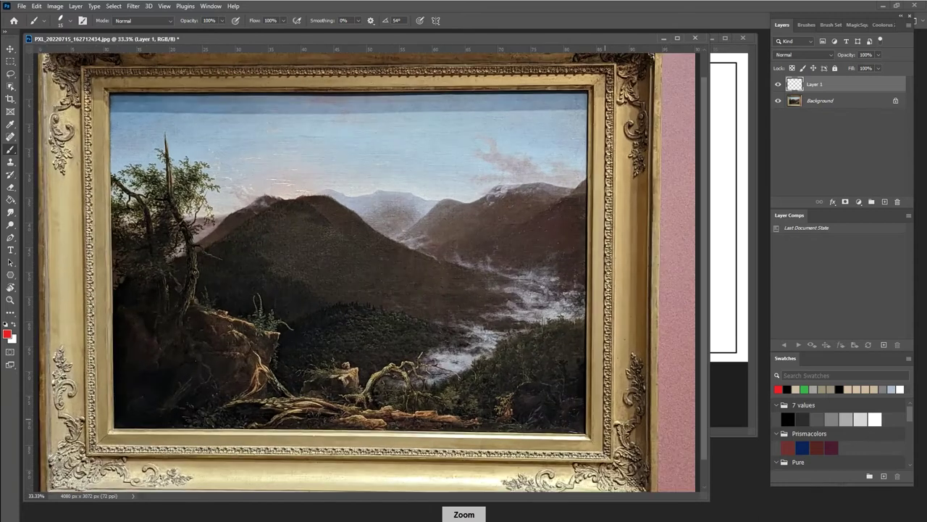
{"action": "key", "text": "bracketleft"}
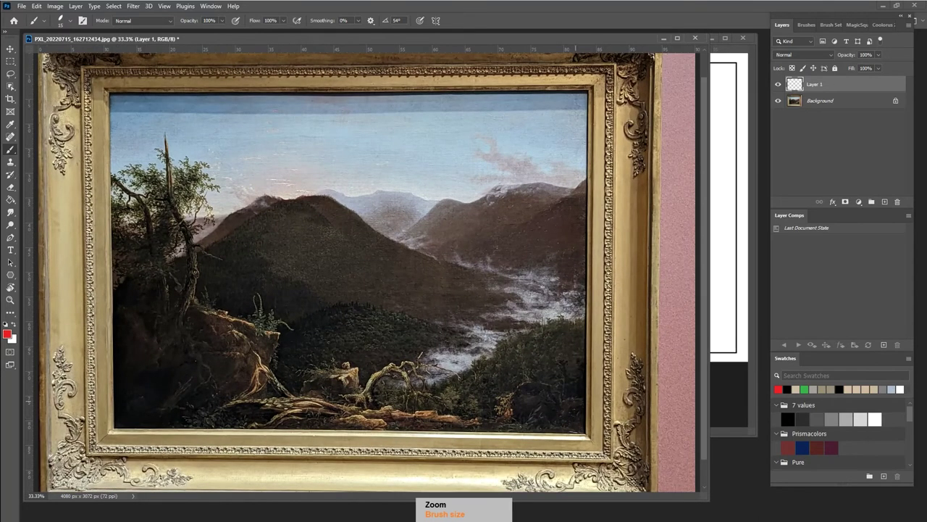
{"action": "key", "text": "bracketright"}
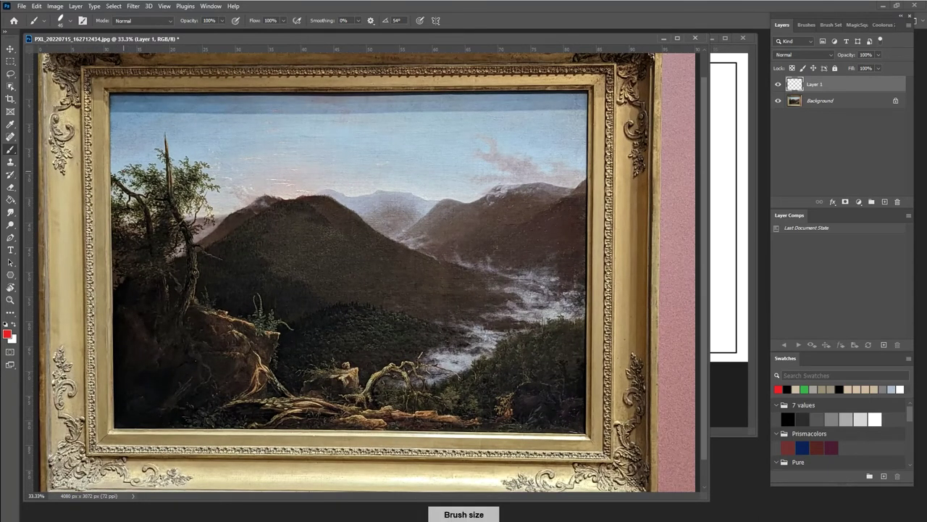
{"action": "mouse_move", "coordinate": [121, 173]}
{"action": "left_mouse_down"}
{"action": "mouse_move", "coordinate": [169, 177]}
{"action": "mouse_move", "coordinate": [159, 151]}
{"action": "mouse_move", "coordinate": [166, 134]}
{"action": "mouse_move", "coordinate": [179, 163]}
{"action": "mouse_move", "coordinate": [210, 165]}
{"action": "mouse_move", "coordinate": [205, 178]}
{"action": "mouse_move", "coordinate": [215, 186]}
{"action": "mouse_move", "coordinate": [207, 187]}
{"action": "mouse_move", "coordinate": [216, 187]}
{"action": "mouse_move", "coordinate": [191, 191]}
{"action": "mouse_move", "coordinate": [210, 209]}
{"action": "mouse_move", "coordinate": [181, 210]}
{"action": "mouse_move", "coordinate": [187, 226]}
{"action": "mouse_move", "coordinate": [203, 211]}
{"action": "mouse_move", "coordinate": [187, 217]}
{"action": "mouse_move", "coordinate": [190, 235]}
{"action": "mouse_move", "coordinate": [222, 261]}
{"action": "mouse_move", "coordinate": [194, 257]}
{"action": "mouse_move", "coordinate": [194, 297]}
{"action": "mouse_move", "coordinate": [208, 308]}
{"action": "mouse_move", "coordinate": [206, 288]}
{"action": "mouse_move", "coordinate": [216, 309]}
{"action": "mouse_move", "coordinate": [251, 325]}
{"action": "mouse_move", "coordinate": [255, 294]}
{"action": "mouse_move", "coordinate": [259, 322]}
{"action": "mouse_move", "coordinate": [259, 291]}
{"action": "mouse_move", "coordinate": [260, 320]}
{"action": "mouse_move", "coordinate": [270, 313]}
{"action": "mouse_move", "coordinate": [291, 330]}
{"action": "mouse_move", "coordinate": [277, 332]}
{"action": "mouse_move", "coordinate": [265, 370]}
{"action": "mouse_move", "coordinate": [278, 353]}
{"action": "mouse_move", "coordinate": [289, 395]}
{"action": "mouse_move", "coordinate": [304, 400]}
{"action": "mouse_move", "coordinate": [316, 377]}
{"action": "mouse_move", "coordinate": [298, 370]}
{"action": "mouse_move", "coordinate": [318, 371]}
{"action": "mouse_move", "coordinate": [311, 368]}
{"action": "mouse_move", "coordinate": [349, 362]}
{"action": "left_mouse_up"}
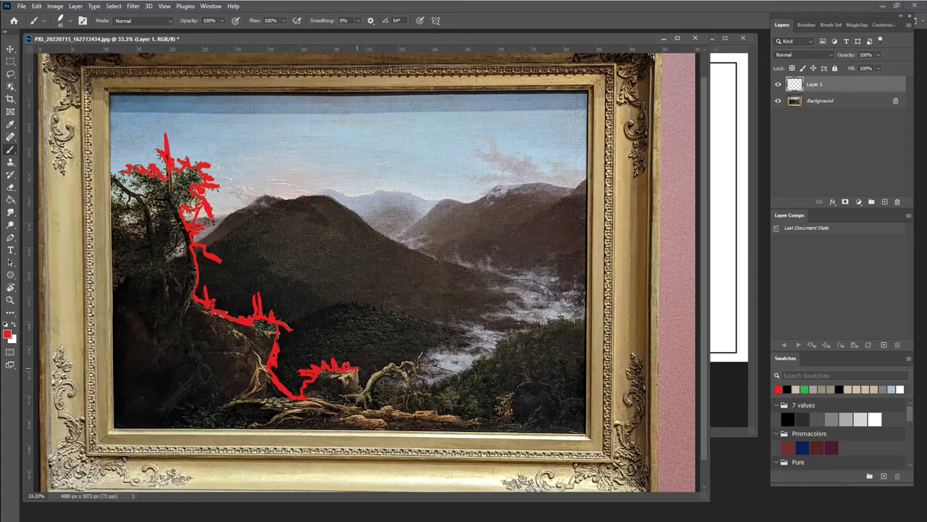
Extend the red tracing along the foreground ridge across the painting's bottom
{"action": "mouse_move", "coordinate": [359, 390]}
{"action": "left_mouse_down"}
{"action": "mouse_move", "coordinate": [372, 374]}
{"action": "mouse_move", "coordinate": [402, 368]}
{"action": "mouse_move", "coordinate": [415, 393]}
{"action": "left_mouse_up"}
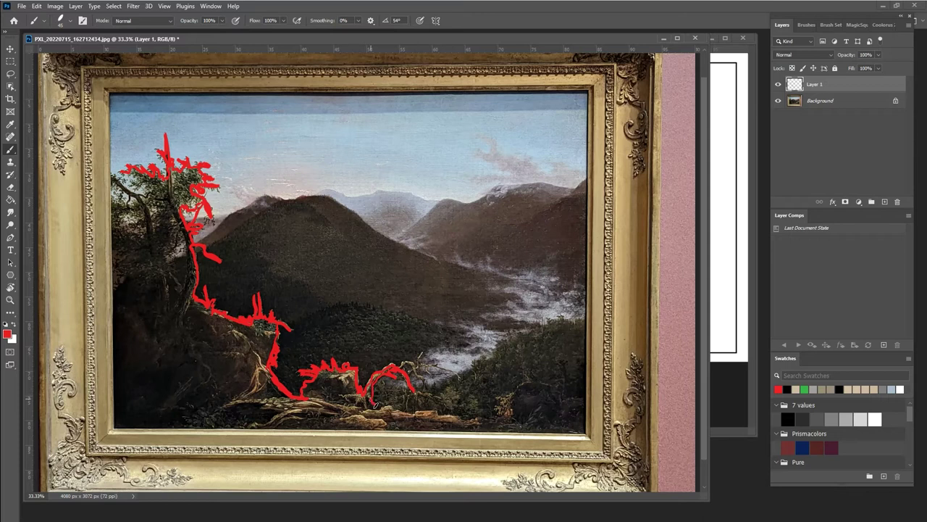
{"action": "mouse_move", "coordinate": [376, 405]}
{"action": "left_mouse_down"}
{"action": "mouse_move", "coordinate": [493, 423]}
{"action": "mouse_move", "coordinate": [504, 419]}
{"action": "mouse_move", "coordinate": [502, 398]}
{"action": "mouse_move", "coordinate": [531, 383]}
{"action": "mouse_move", "coordinate": [548, 384]}
{"action": "mouse_move", "coordinate": [553, 399]}
{"action": "mouse_move", "coordinate": [593, 400]}
{"action": "mouse_move", "coordinate": [578, 401]}
{"action": "left_mouse_up"}
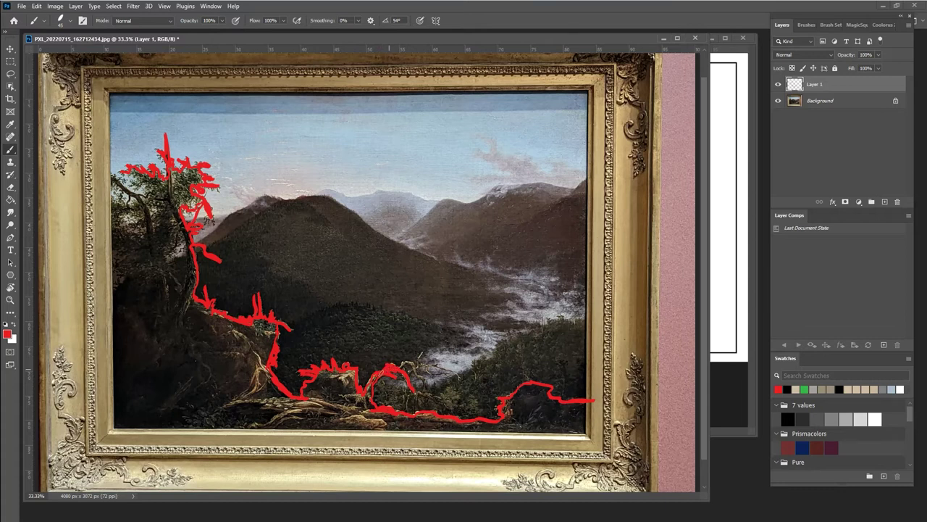
Add a red hook along the foreground ridge and erase the tree outline's overshooting end
{"action": "mouse_move", "coordinate": [401, 366]}
{"action": "left_mouse_down"}
{"action": "mouse_move", "coordinate": [429, 372]}
{"action": "mouse_move", "coordinate": [425, 385]}
{"action": "mouse_move", "coordinate": [422, 352]}
{"action": "mouse_move", "coordinate": [434, 373]}
{"action": "mouse_move", "coordinate": [457, 377]}
{"action": "left_mouse_up"}
{"action": "left_click_drag", "start_coordinate": [114, 171], "coordinate": [107, 172]}
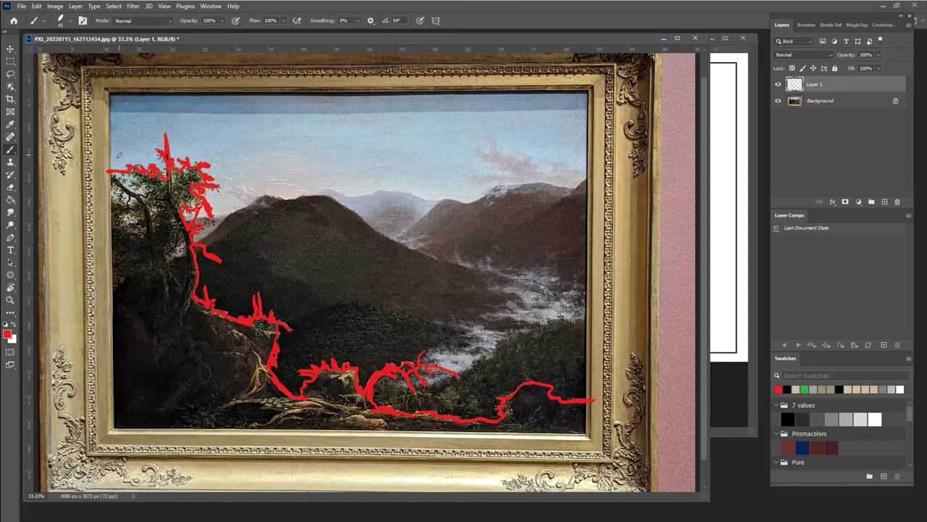
{"action": "key", "text": "e"}
{"action": "left_click_drag", "start_coordinate": [123, 170], "coordinate": [107, 172]}
{"action": "key", "text": "b"}
Outline the left tree's foliage and trunk in red down the painting's left edge
{"action": "mouse_move", "coordinate": [148, 194]}
{"action": "left_mouse_down"}
{"action": "mouse_move", "coordinate": [161, 171]}
{"action": "mouse_move", "coordinate": [127, 190]}
{"action": "mouse_move", "coordinate": [107, 176]}
{"action": "left_mouse_up"}
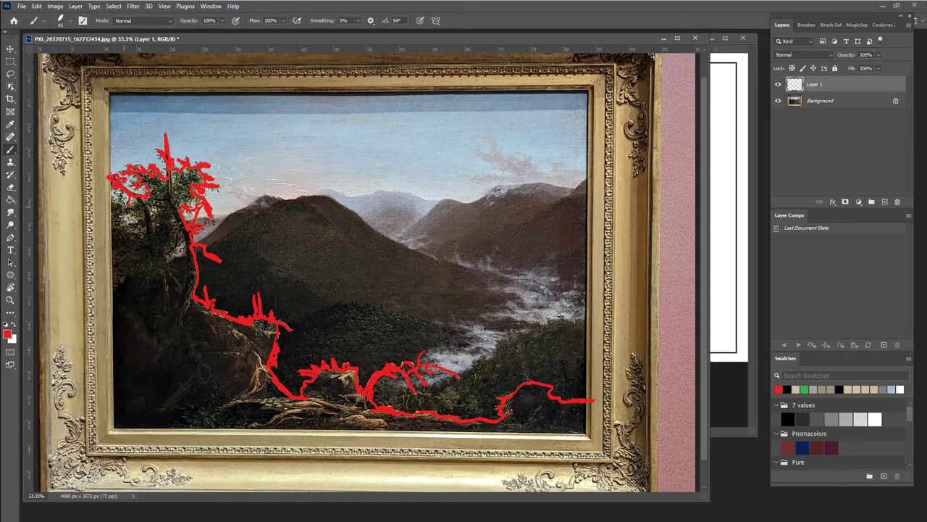
{"action": "mouse_move", "coordinate": [161, 253]}
{"action": "left_mouse_down"}
{"action": "mouse_move", "coordinate": [165, 281]}
{"action": "mouse_move", "coordinate": [185, 291]}
{"action": "mouse_move", "coordinate": [167, 274]}
{"action": "mouse_move", "coordinate": [167, 255]}
{"action": "mouse_move", "coordinate": [187, 248]}
{"action": "mouse_move", "coordinate": [184, 291]}
{"action": "mouse_move", "coordinate": [190, 243]}
{"action": "left_mouse_up"}
{"action": "mouse_move", "coordinate": [124, 277]}
{"action": "left_mouse_down"}
{"action": "mouse_move", "coordinate": [122, 285]}
{"action": "mouse_move", "coordinate": [109, 181]}
{"action": "mouse_move", "coordinate": [110, 246]}
{"action": "mouse_move", "coordinate": [128, 280]}
{"action": "mouse_move", "coordinate": [117, 298]}
{"action": "mouse_move", "coordinate": [122, 350]}
{"action": "mouse_move", "coordinate": [110, 433]}
{"action": "mouse_move", "coordinate": [572, 435]}
{"action": "mouse_move", "coordinate": [596, 416]}
{"action": "mouse_move", "coordinate": [595, 401]}
{"action": "mouse_move", "coordinate": [591, 417]}
{"action": "left_mouse_up"}
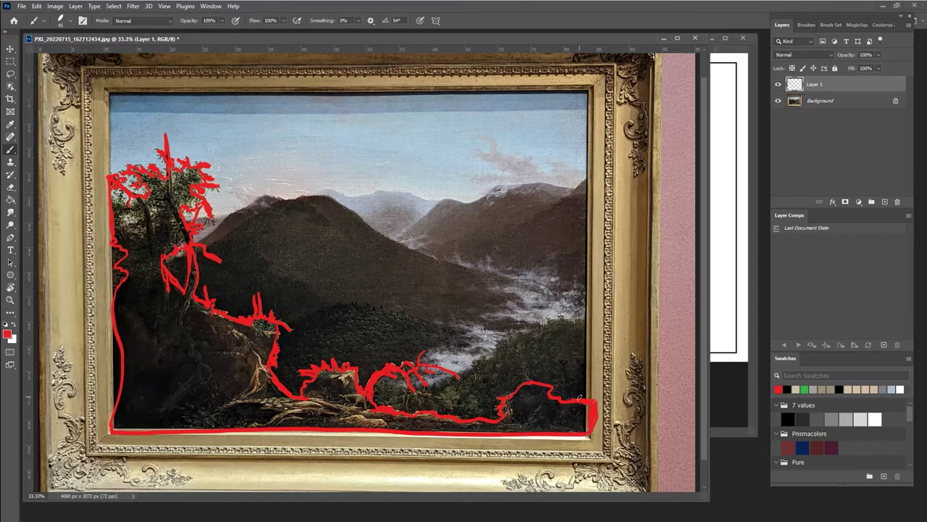
Fill the red-outlined foreground solid red and brush over the gap at its left edge
{"action": "left_click", "coordinate": [11, 200]}
{"action": "left_click", "coordinate": [156, 323]}
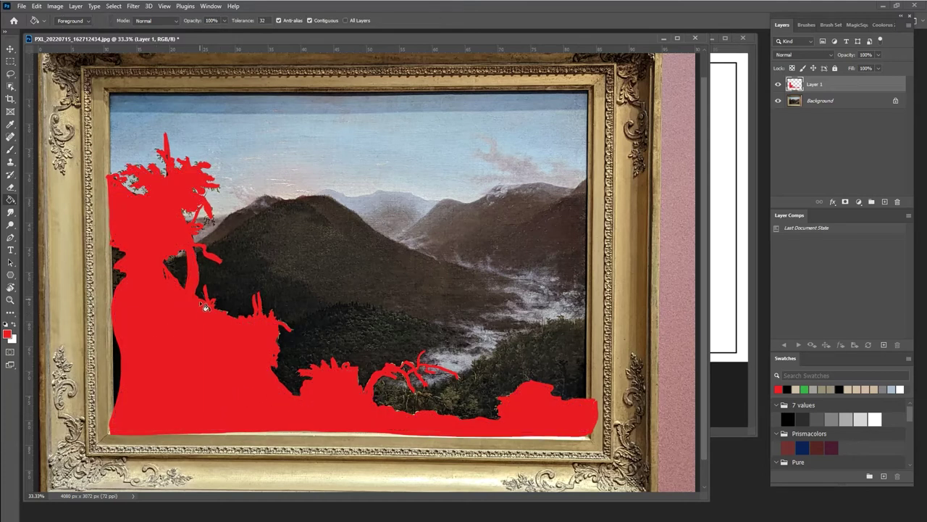
{"action": "key", "text": "b"}
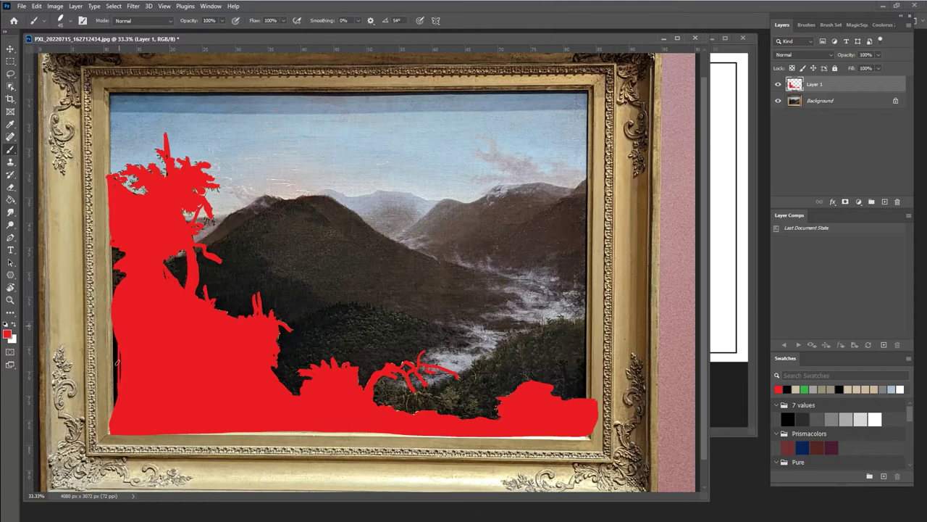
{"action": "left_click_drag", "start_coordinate": [118, 362], "coordinate": [120, 406]}
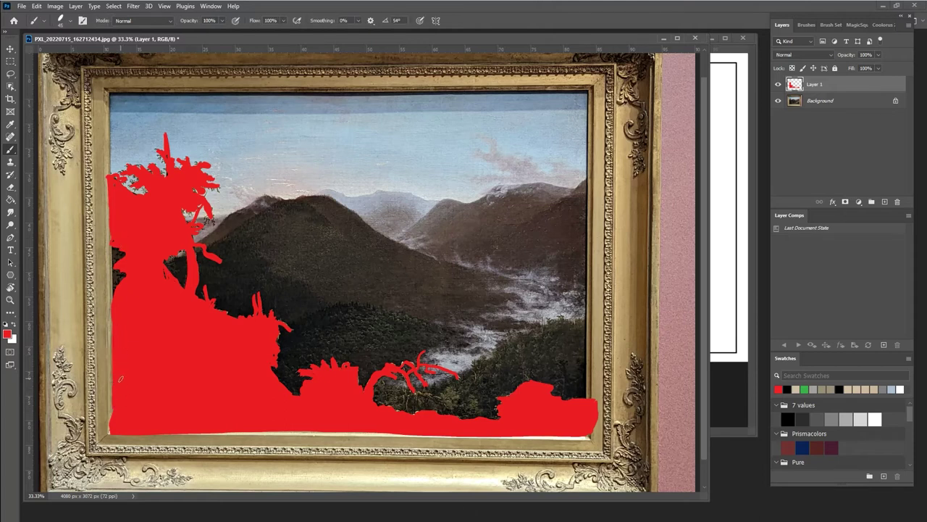
Add Layer 2 beneath Layer 1 and choose green as the painting colour
{"action": "left_click", "coordinate": [884, 201]}
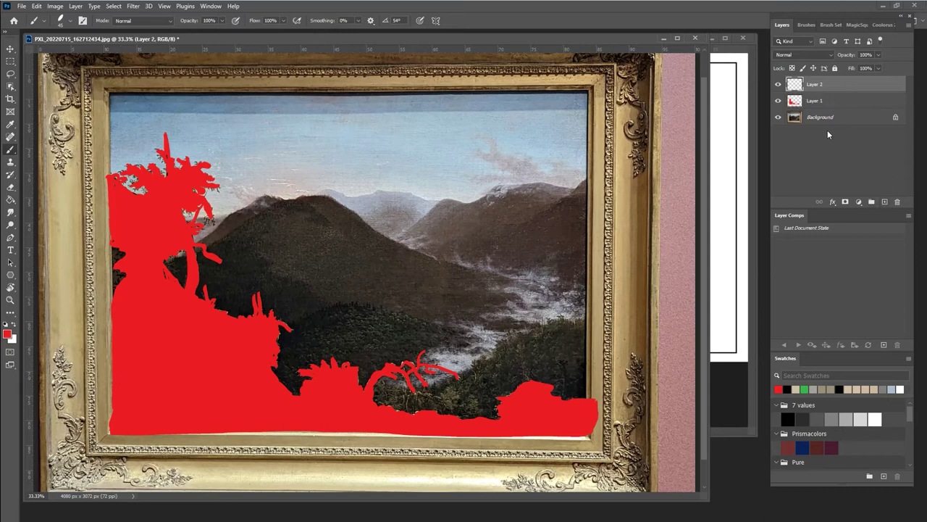
{"action": "left_click_drag", "start_coordinate": [795, 85], "coordinate": [796, 100]}
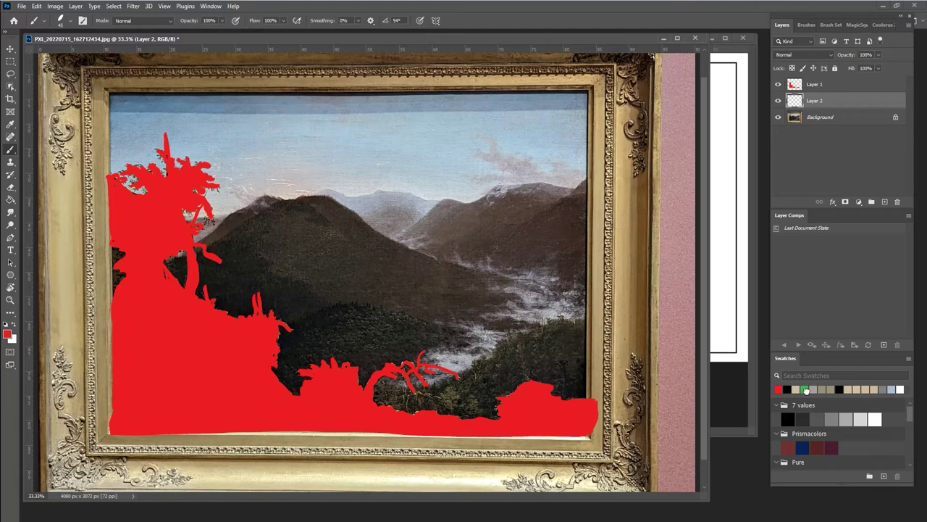
{"action": "left_click", "coordinate": [804, 389]}
Outline the middle-ground hill ridges in green, closing against the red foliage
{"action": "mouse_move", "coordinate": [566, 321]}
{"action": "left_mouse_down"}
{"action": "mouse_move", "coordinate": [584, 324]}
{"action": "mouse_move", "coordinate": [584, 378]}
{"action": "left_mouse_up"}
{"action": "mouse_move", "coordinate": [582, 321]}
{"action": "left_mouse_down"}
{"action": "mouse_move", "coordinate": [559, 318]}
{"action": "mouse_move", "coordinate": [536, 326]}
{"action": "mouse_move", "coordinate": [459, 372]}
{"action": "left_mouse_up"}
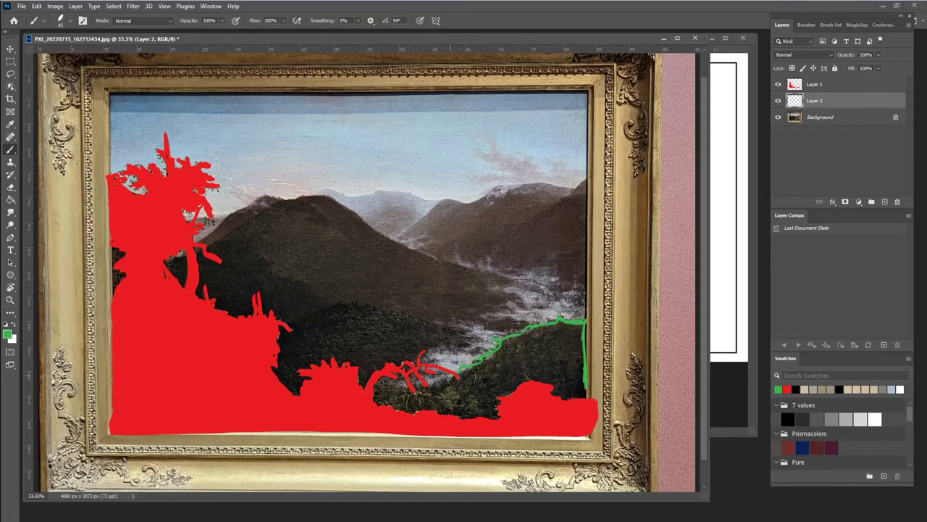
{"action": "mouse_move", "coordinate": [450, 376]}
{"action": "left_mouse_down"}
{"action": "mouse_move", "coordinate": [400, 388]}
{"action": "mouse_move", "coordinate": [360, 380]}
{"action": "left_mouse_up"}
{"action": "mouse_move", "coordinate": [500, 345]}
{"action": "left_mouse_down"}
{"action": "mouse_move", "coordinate": [457, 326]}
{"action": "mouse_move", "coordinate": [329, 303]}
{"action": "mouse_move", "coordinate": [284, 321]}
{"action": "left_mouse_up"}
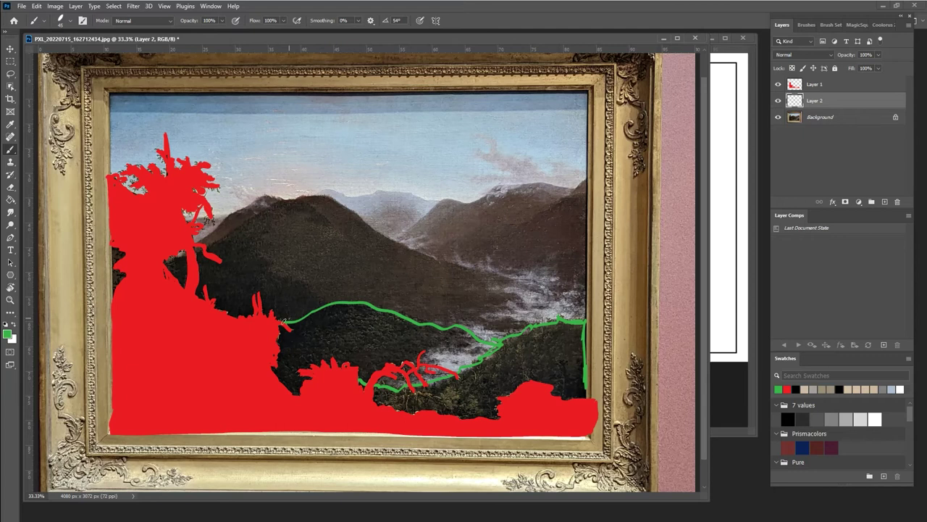
{"action": "mouse_move", "coordinate": [286, 321]}
{"action": "left_mouse_down"}
{"action": "mouse_move", "coordinate": [338, 308]}
{"action": "mouse_move", "coordinate": [427, 323]}
{"action": "mouse_move", "coordinate": [361, 305]}
{"action": "mouse_move", "coordinate": [318, 308]}
{"action": "mouse_move", "coordinate": [485, 339]}
{"action": "mouse_move", "coordinate": [441, 328]}
{"action": "left_mouse_up"}
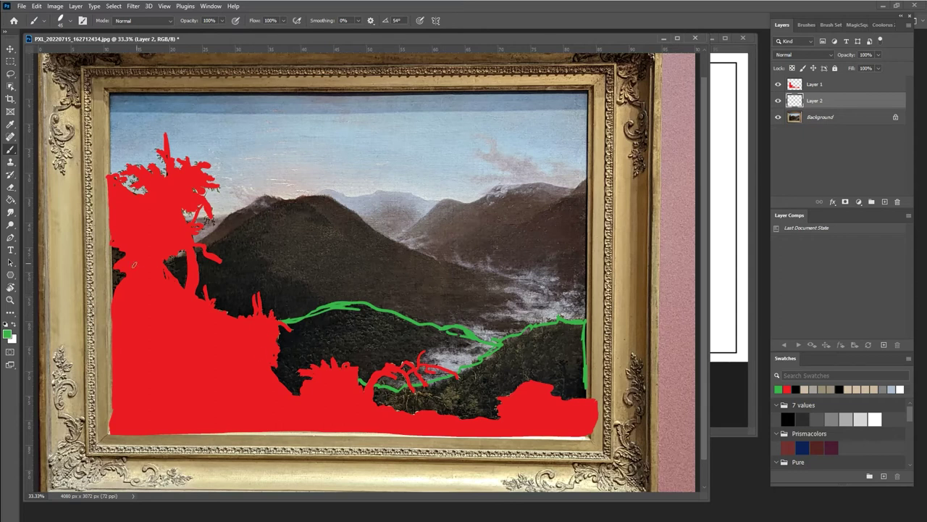
{"action": "mouse_move", "coordinate": [168, 258]}
{"action": "left_mouse_down"}
{"action": "mouse_move", "coordinate": [306, 201]}
{"action": "mouse_move", "coordinate": [404, 280]}
{"action": "left_mouse_up"}
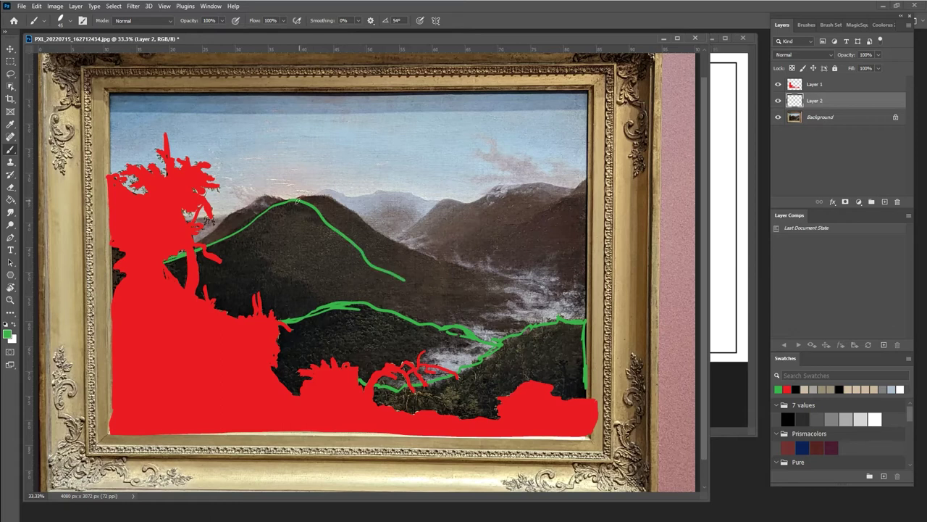
Trace the big mountain's ridges in green and close the outline along the painting's edges
{"action": "mouse_move", "coordinate": [285, 202]}
{"action": "left_mouse_down"}
{"action": "mouse_move", "coordinate": [312, 203]}
{"action": "mouse_move", "coordinate": [298, 199]}
{"action": "mouse_move", "coordinate": [318, 195]}
{"action": "mouse_move", "coordinate": [402, 240]}
{"action": "mouse_move", "coordinate": [585, 304]}
{"action": "left_mouse_up"}
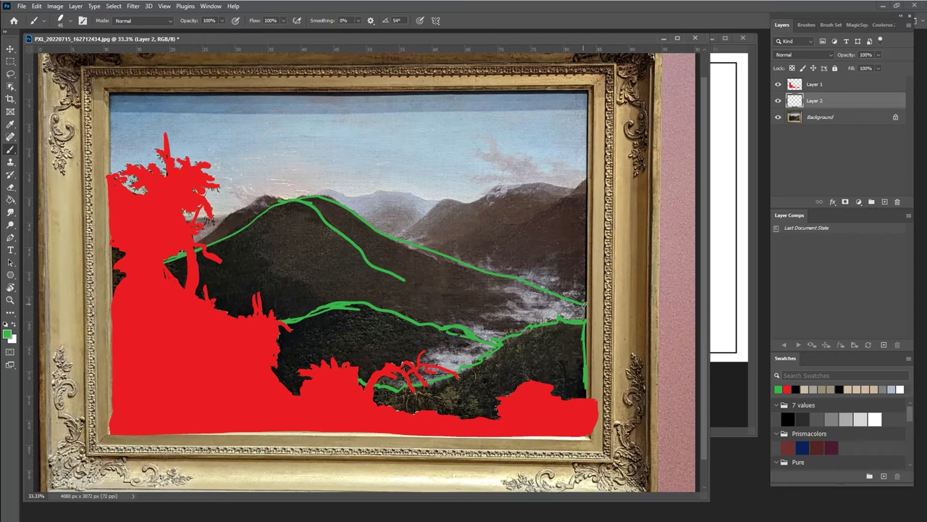
{"action": "left_click_drag", "start_coordinate": [448, 263], "coordinate": [516, 284]}
{"action": "left_click_drag", "start_coordinate": [281, 199], "coordinate": [228, 216]}
{"action": "left_click_drag", "start_coordinate": [157, 263], "coordinate": [103, 288]}
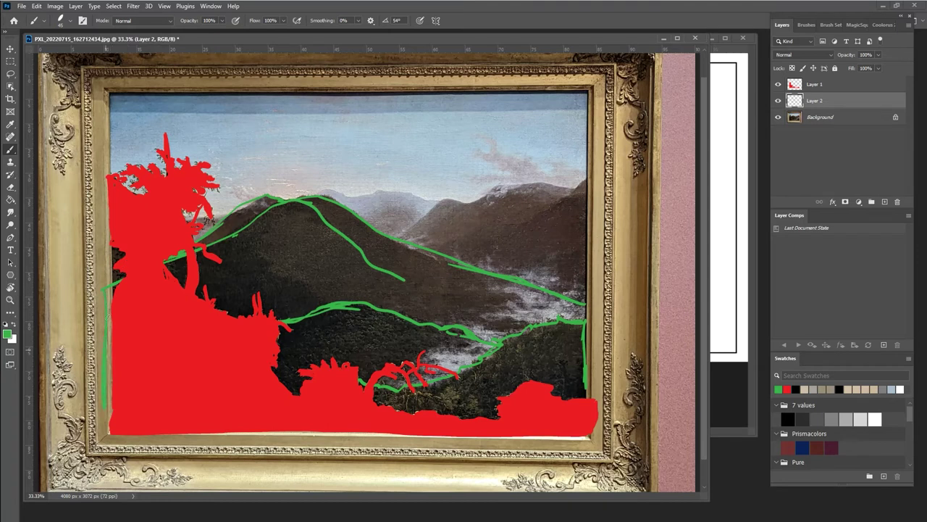
{"action": "mouse_move", "coordinate": [107, 287]}
{"action": "left_mouse_down"}
{"action": "mouse_move", "coordinate": [107, 450]}
{"action": "mouse_move", "coordinate": [426, 443]}
{"action": "mouse_move", "coordinate": [582, 323]}
{"action": "mouse_move", "coordinate": [584, 304]}
{"action": "left_mouse_up"}
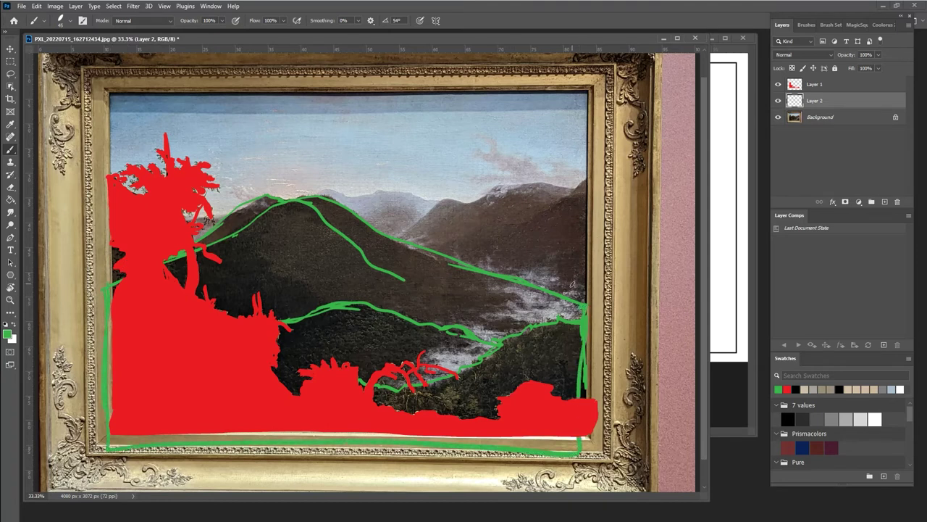
Paint Bucket fill the outlined hills and mountain area solid green
{"action": "left_click", "coordinate": [10, 200]}
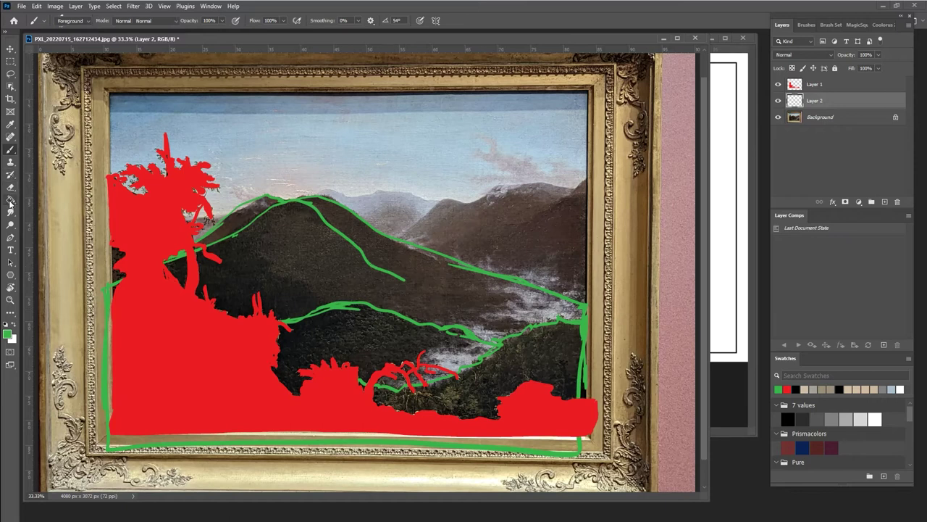
{"action": "left_click", "coordinate": [311, 283]}
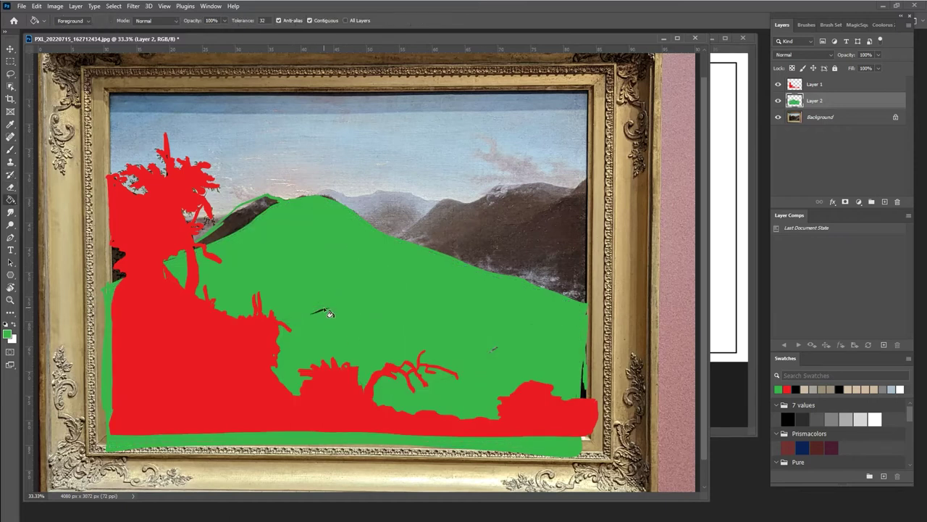
{"action": "left_click", "coordinate": [255, 217]}
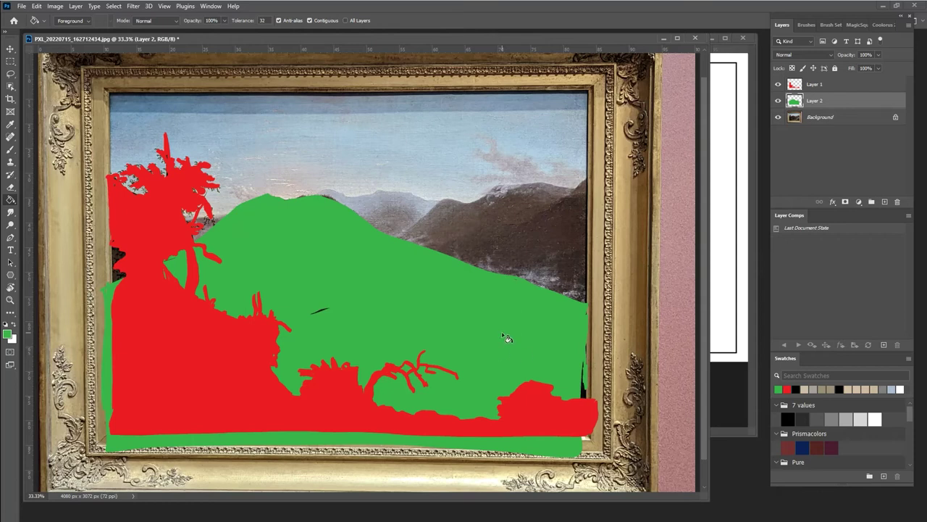
{"action": "left_click", "coordinate": [803, 444]}
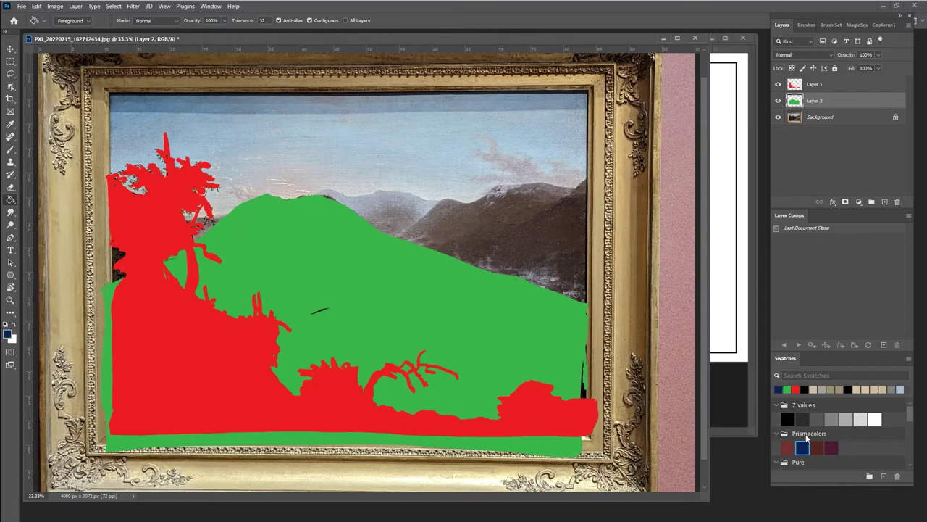
Undo the dark blue outline of the distant mountains, then add Layer 3 just above Background
{"action": "key", "text": "b"}
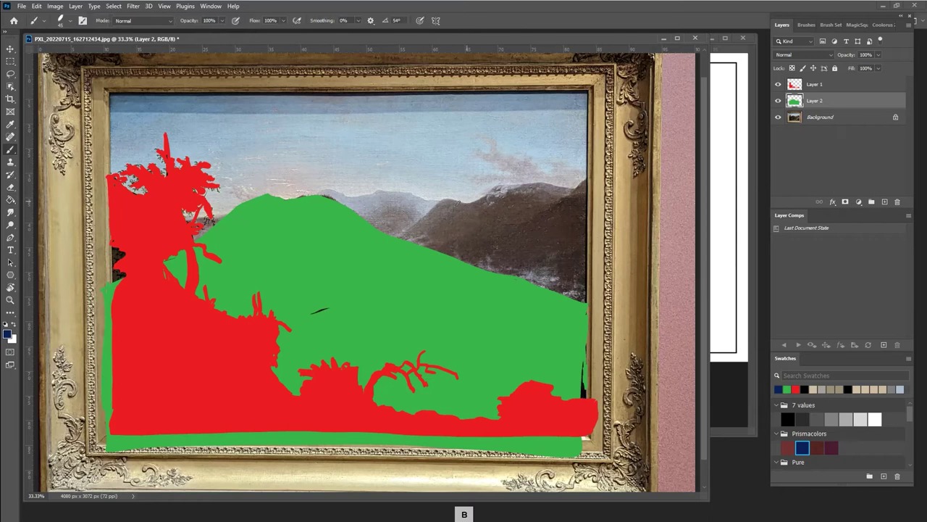
{"action": "mouse_move", "coordinate": [437, 200]}
{"action": "left_mouse_down"}
{"action": "mouse_move", "coordinate": [303, 194]}
{"action": "mouse_move", "coordinate": [102, 237]}
{"action": "mouse_move", "coordinate": [100, 391]}
{"action": "mouse_move", "coordinate": [110, 418]}
{"action": "left_mouse_up"}
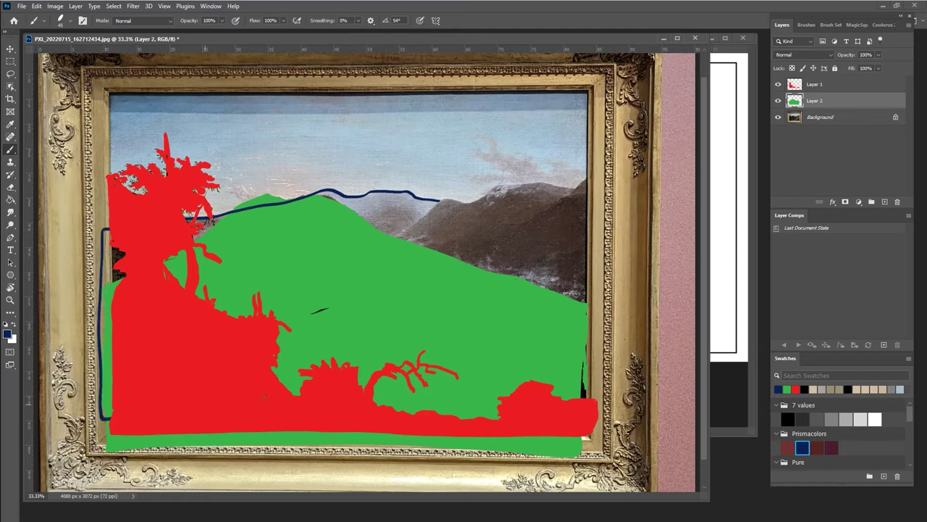
{"action": "mouse_move", "coordinate": [263, 397]}
{"action": "left_mouse_down"}
{"action": "mouse_move", "coordinate": [488, 377]}
{"action": "mouse_move", "coordinate": [577, 381]}
{"action": "mouse_move", "coordinate": [589, 179]}
{"action": "mouse_move", "coordinate": [418, 196]}
{"action": "left_mouse_up"}
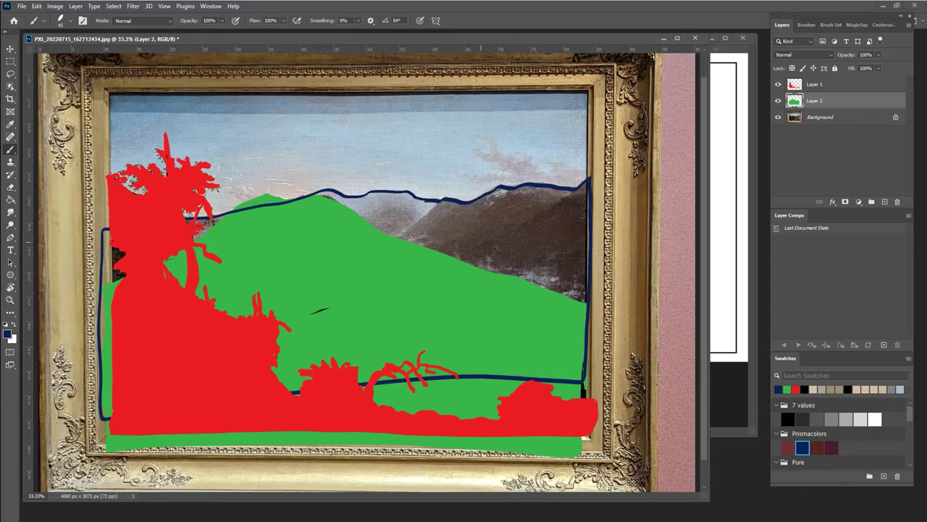
{"action": "left_click", "coordinate": [11, 199]}
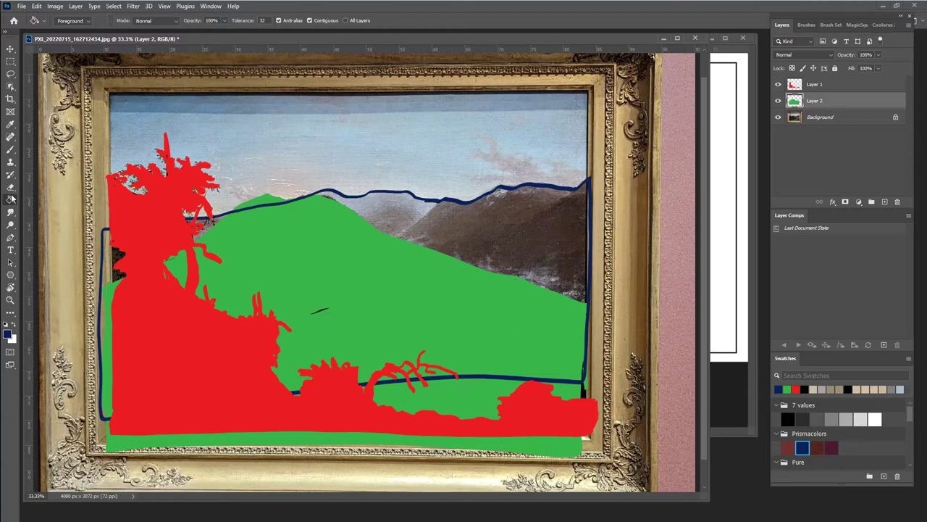
{"action": "key", "text": "ctrl+z"}
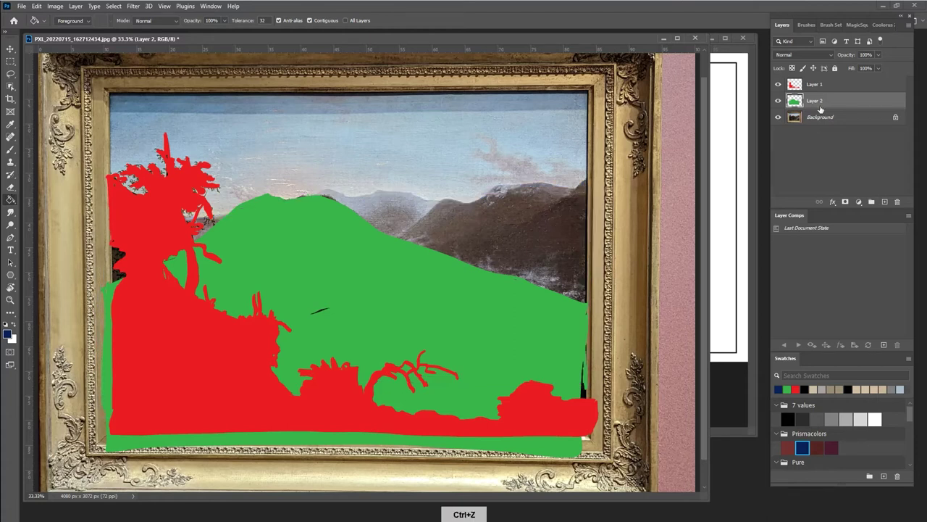
{"action": "left_click", "coordinate": [831, 120]}
{"action": "left_click", "coordinate": [884, 201]}
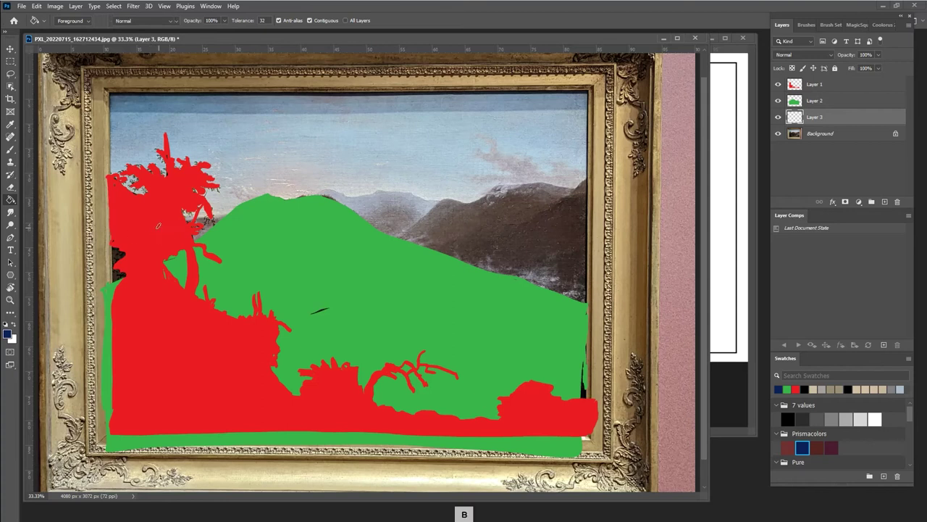
Outline the distant mountain ridge in dark blue on Layer 3
{"action": "key", "text": "b"}
{"action": "left_click_drag", "start_coordinate": [93, 239], "coordinate": [255, 208]}
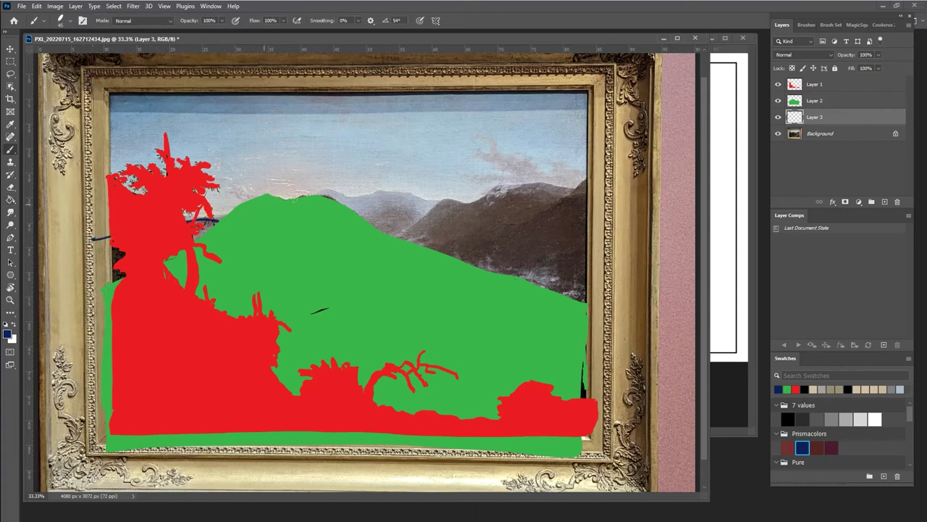
{"action": "mouse_move", "coordinate": [307, 194]}
{"action": "left_mouse_down"}
{"action": "mouse_move", "coordinate": [456, 202]}
{"action": "mouse_move", "coordinate": [502, 186]}
{"action": "mouse_move", "coordinate": [590, 179]}
{"action": "mouse_move", "coordinate": [606, 368]}
{"action": "mouse_move", "coordinate": [582, 437]}
{"action": "left_mouse_up"}
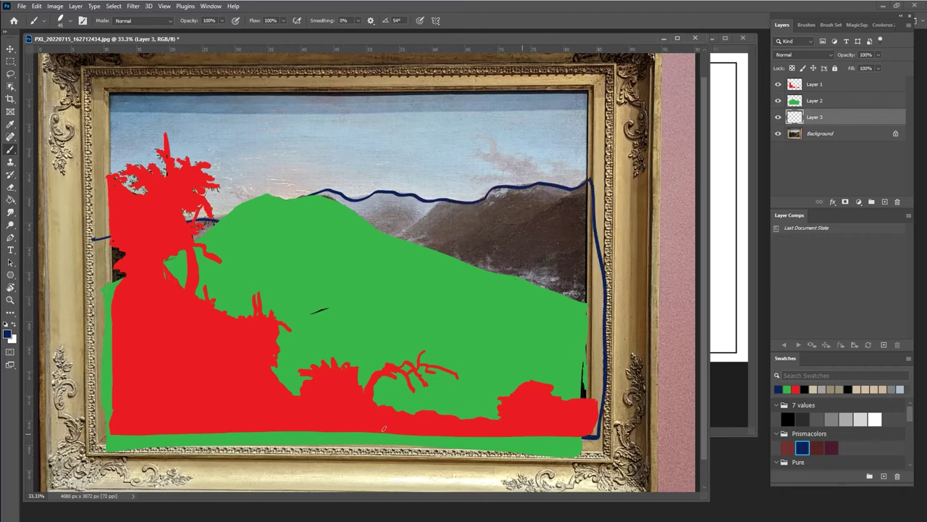
{"action": "left_click_drag", "start_coordinate": [112, 284], "coordinate": [102, 227]}
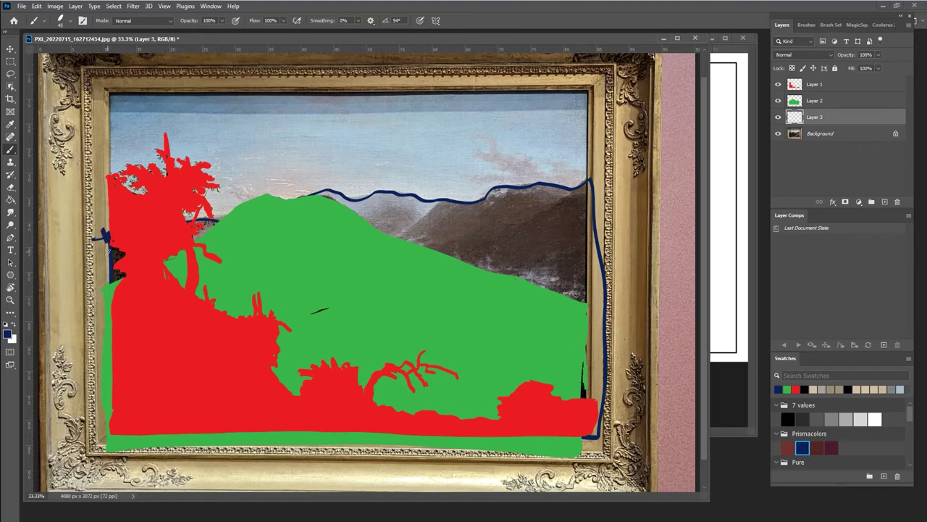
Paint Bucket fill the outlined mountains dark blue, then close the photo without saving
{"action": "left_click", "coordinate": [10, 199]}
{"action": "left_click", "coordinate": [454, 232]}
{"action": "left_click", "coordinate": [511, 239]}
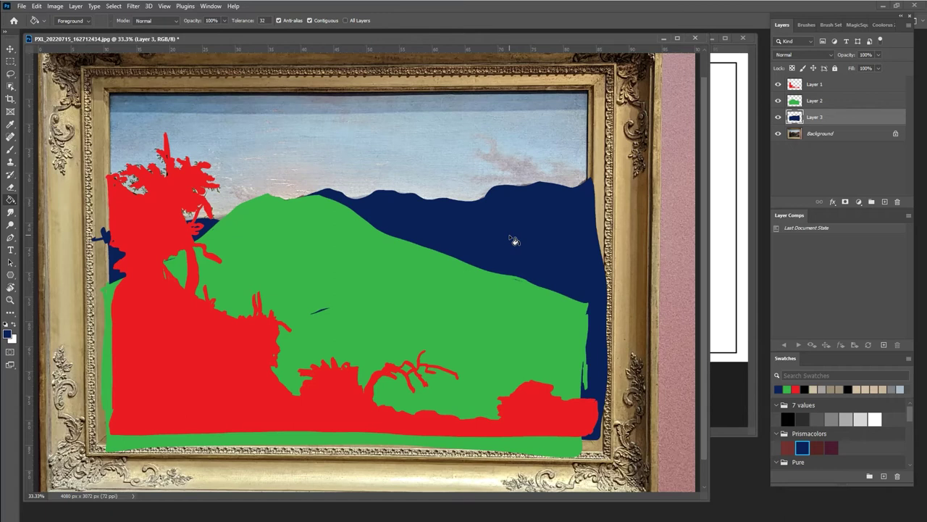
{"action": "left_click", "coordinate": [695, 38]}
{"action": "left_click", "coordinate": [458, 196]}
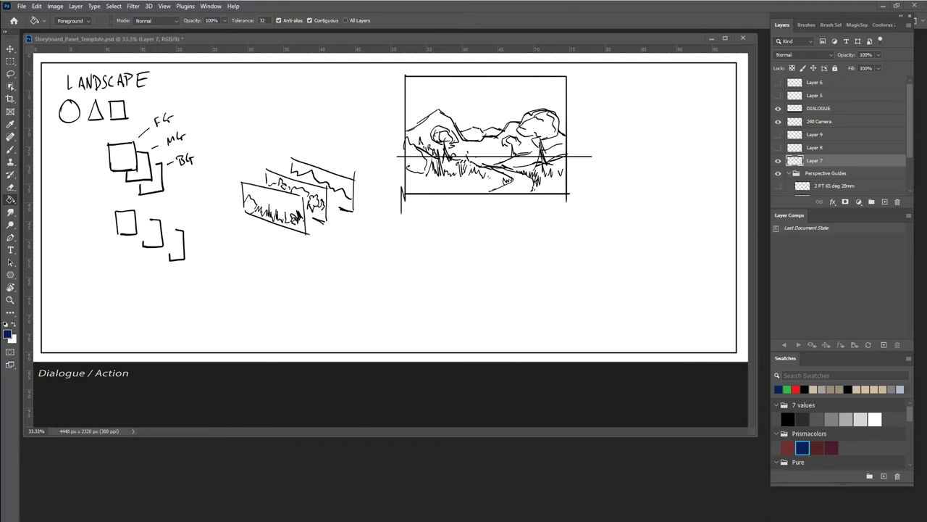
Open PXL_20220715_162827950.jpg, choose red as the colour, and add a new layer
{"action": "left_click_drag", "start_coordinate": [641, 438], "coordinate": [806, 408]}
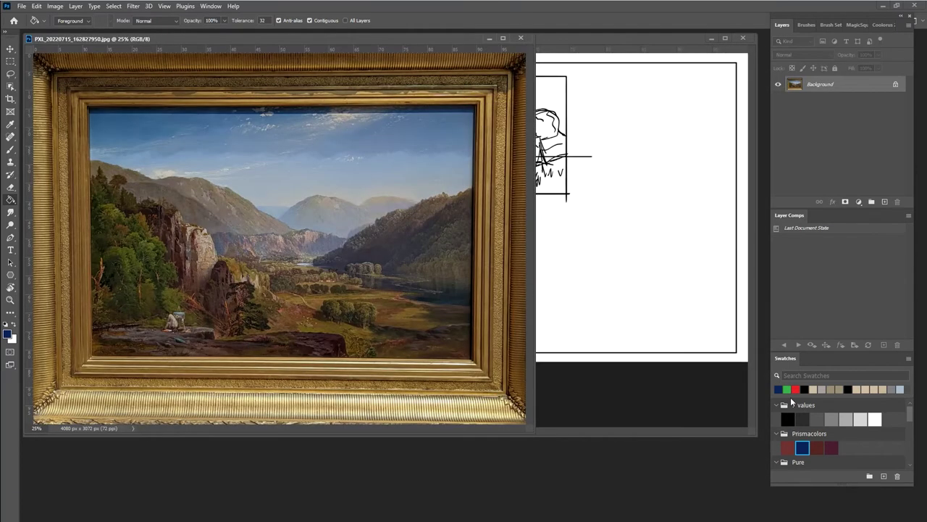
{"action": "left_click", "coordinate": [795, 389]}
{"action": "left_click", "coordinate": [883, 201]}
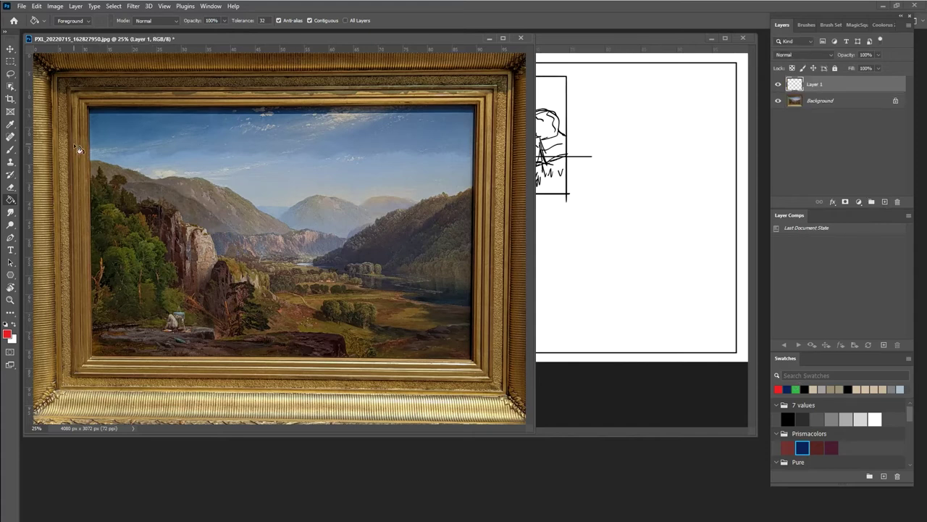
Trace the foreground edge in red from the left trees across the cliff, erasing a stray stroke
{"action": "left_click", "coordinate": [10, 151]}
{"action": "left_click", "coordinate": [10, 152]}
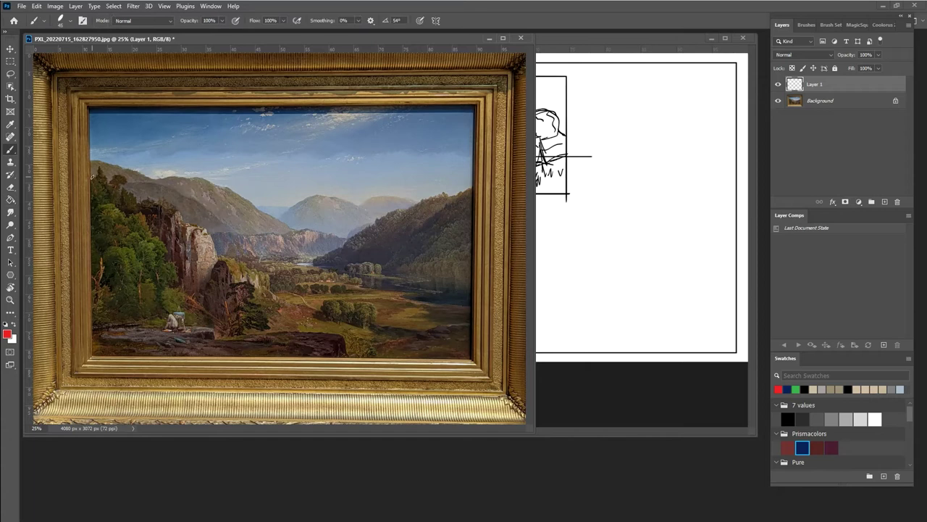
{"action": "mouse_move", "coordinate": [94, 173]}
{"action": "left_mouse_down"}
{"action": "mouse_move", "coordinate": [125, 178]}
{"action": "mouse_move", "coordinate": [134, 196]}
{"action": "mouse_move", "coordinate": [206, 232]}
{"action": "mouse_move", "coordinate": [238, 297]}
{"action": "mouse_move", "coordinate": [227, 269]}
{"action": "mouse_move", "coordinate": [242, 292]}
{"action": "mouse_move", "coordinate": [250, 285]}
{"action": "mouse_move", "coordinate": [241, 291]}
{"action": "mouse_move", "coordinate": [245, 279]}
{"action": "mouse_move", "coordinate": [231, 277]}
{"action": "mouse_move", "coordinate": [250, 292]}
{"action": "left_mouse_up"}
{"action": "mouse_move", "coordinate": [225, 259]}
{"action": "left_mouse_down"}
{"action": "mouse_move", "coordinate": [320, 311]}
{"action": "mouse_move", "coordinate": [325, 301]}
{"action": "mouse_move", "coordinate": [363, 302]}
{"action": "left_mouse_up"}
{"action": "left_click_drag", "start_coordinate": [411, 325], "coordinate": [422, 330]}
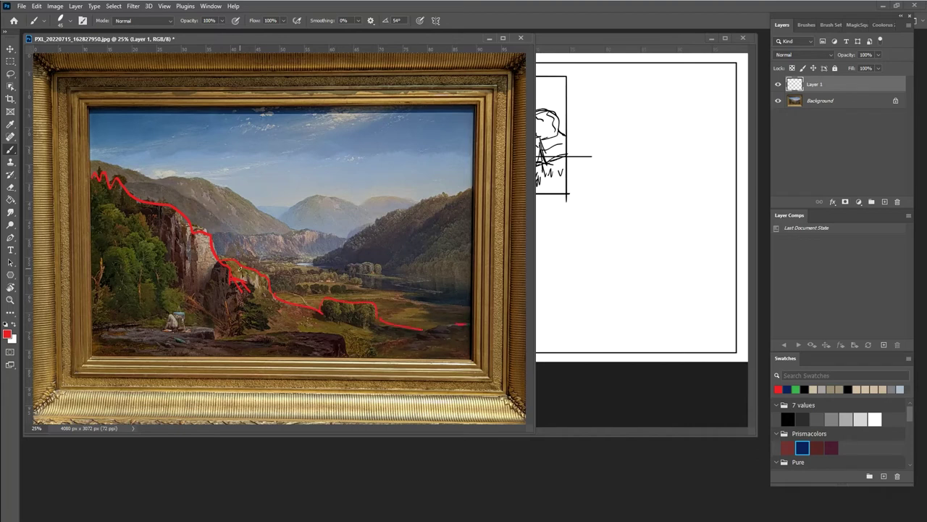
{"action": "key", "text": "e"}
{"action": "mouse_move", "coordinate": [254, 280]}
{"action": "left_mouse_down"}
{"action": "mouse_move", "coordinate": [275, 294]}
{"action": "mouse_move", "coordinate": [269, 273]}
{"action": "mouse_move", "coordinate": [308, 303]}
{"action": "mouse_move", "coordinate": [370, 309]}
{"action": "mouse_move", "coordinate": [329, 309]}
{"action": "mouse_move", "coordinate": [454, 327]}
{"action": "mouse_move", "coordinate": [456, 320]}
{"action": "mouse_move", "coordinate": [353, 350]}
{"action": "mouse_move", "coordinate": [336, 334]}
{"action": "mouse_move", "coordinate": [240, 334]}
{"action": "mouse_move", "coordinate": [267, 330]}
{"action": "mouse_move", "coordinate": [264, 319]}
{"action": "mouse_move", "coordinate": [223, 277]}
{"action": "left_mouse_up"}
{"action": "key", "text": "b"}
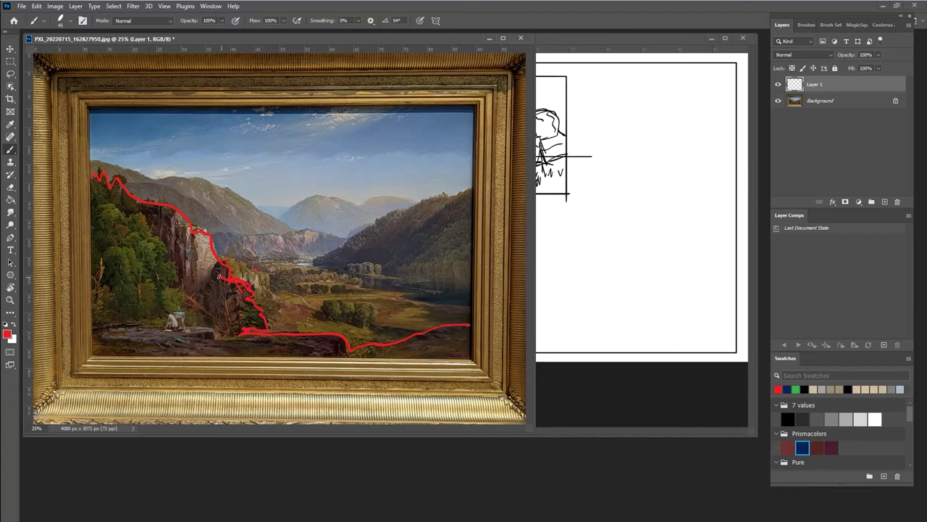
Trace the painting's left edge in red and letter the FG label on the foreground trees
{"action": "left_click_drag", "start_coordinate": [90, 200], "coordinate": [95, 320]}
{"action": "mouse_move", "coordinate": [143, 277]}
{"action": "left_mouse_down"}
{"action": "mouse_move", "coordinate": [129, 297]}
{"action": "mouse_move", "coordinate": [139, 287]}
{"action": "left_mouse_up"}
{"action": "mouse_move", "coordinate": [154, 278]}
{"action": "left_mouse_down"}
{"action": "mouse_move", "coordinate": [155, 300]}
{"action": "mouse_move", "coordinate": [155, 287]}
{"action": "mouse_move", "coordinate": [177, 287]}
{"action": "mouse_move", "coordinate": [196, 300]}
{"action": "left_mouse_up"}
{"action": "mouse_move", "coordinate": [199, 283]}
{"action": "left_mouse_down"}
{"action": "mouse_move", "coordinate": [187, 301]}
{"action": "mouse_move", "coordinate": [208, 298]}
{"action": "left_mouse_up"}
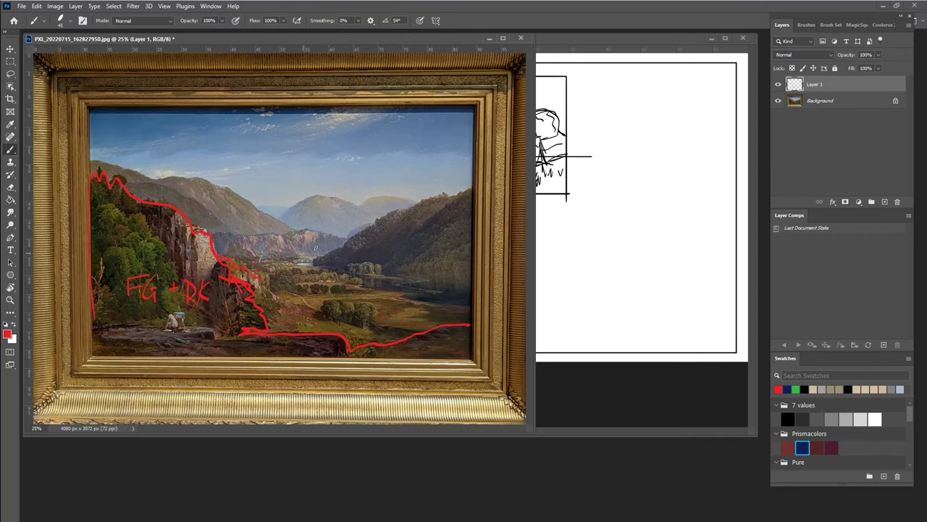
Outline the right-hand hill in red and write the MG middle-ground note in the valley
{"action": "left_click_drag", "start_coordinate": [453, 198], "coordinate": [382, 266]}
{"action": "left_click_drag", "start_coordinate": [384, 264], "coordinate": [352, 265]}
{"action": "mouse_move", "coordinate": [432, 198]}
{"action": "left_mouse_down"}
{"action": "mouse_move", "coordinate": [292, 264]}
{"action": "mouse_move", "coordinate": [253, 257]}
{"action": "left_mouse_up"}
{"action": "left_click_drag", "start_coordinate": [319, 291], "coordinate": [327, 283]}
{"action": "left_click_drag", "start_coordinate": [381, 290], "coordinate": [397, 292]}
{"action": "left_click_drag", "start_coordinate": [395, 272], "coordinate": [398, 284]}
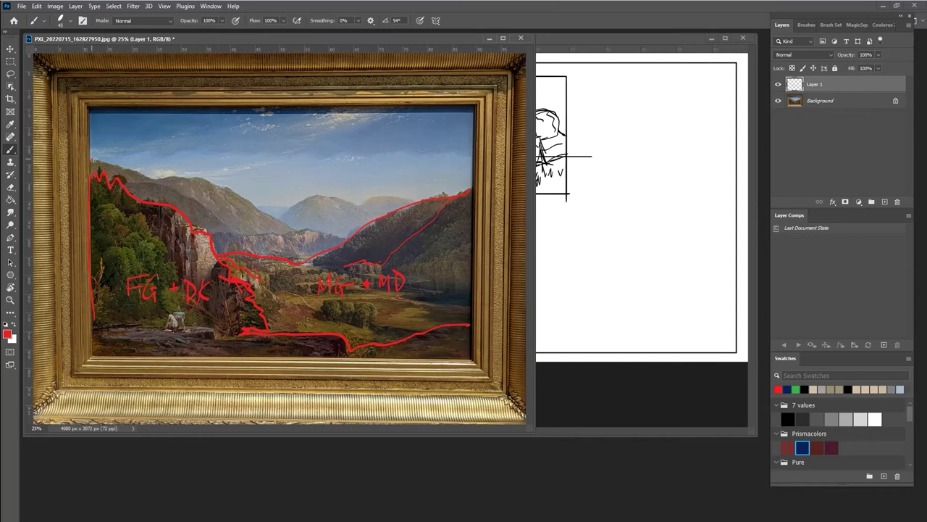
Trace the left mountain ridge in red and label it BG
{"action": "mouse_move", "coordinate": [93, 159]}
{"action": "left_mouse_down"}
{"action": "mouse_move", "coordinate": [215, 180]}
{"action": "mouse_move", "coordinate": [266, 210]}
{"action": "mouse_move", "coordinate": [255, 207]}
{"action": "mouse_move", "coordinate": [413, 199]}
{"action": "left_mouse_up"}
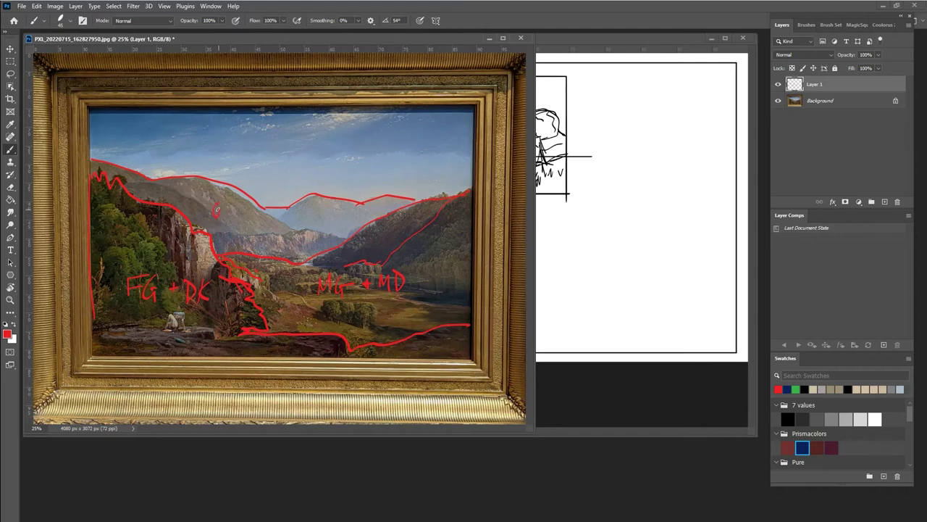
{"action": "mouse_move", "coordinate": [198, 202]}
{"action": "left_mouse_down"}
{"action": "mouse_move", "coordinate": [207, 215]}
{"action": "mouse_move", "coordinate": [241, 219]}
{"action": "left_mouse_up"}
{"action": "mouse_move", "coordinate": [236, 215]}
{"action": "left_mouse_down"}
{"action": "mouse_move", "coordinate": [266, 224]}
{"action": "mouse_move", "coordinate": [283, 215]}
{"action": "left_mouse_up"}
Close the valley photo without saving and open the next landscape JPG
{"action": "left_click", "coordinate": [521, 38]}
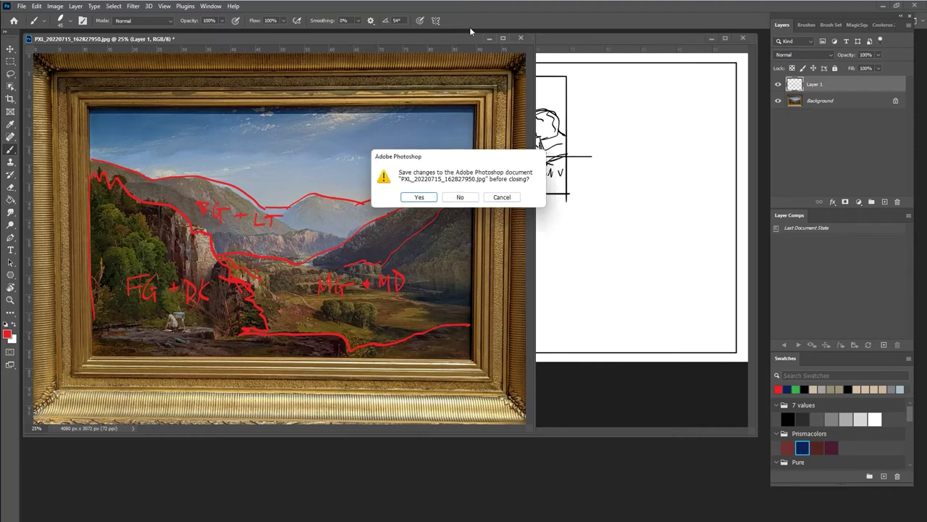
{"action": "left_click", "coordinate": [459, 198]}
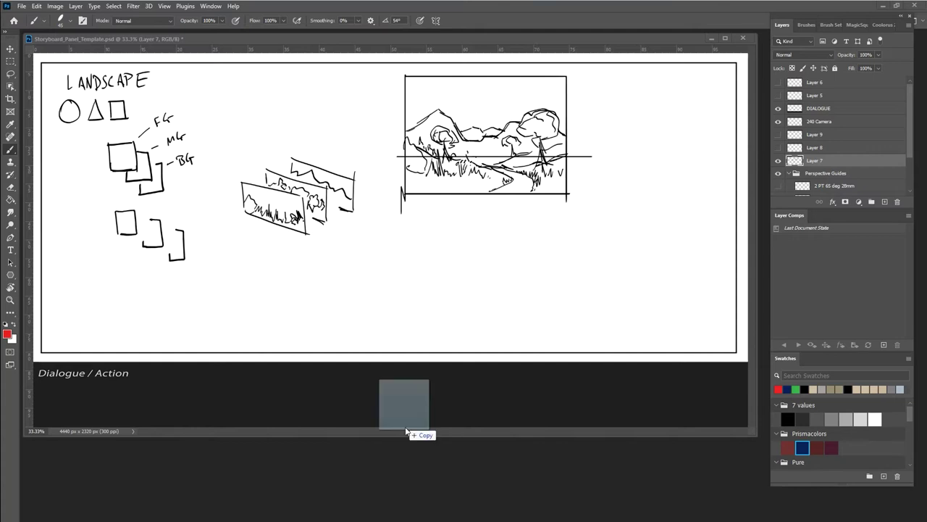
{"action": "left_click_drag", "start_coordinate": [409, 431], "coordinate": [413, 474]}
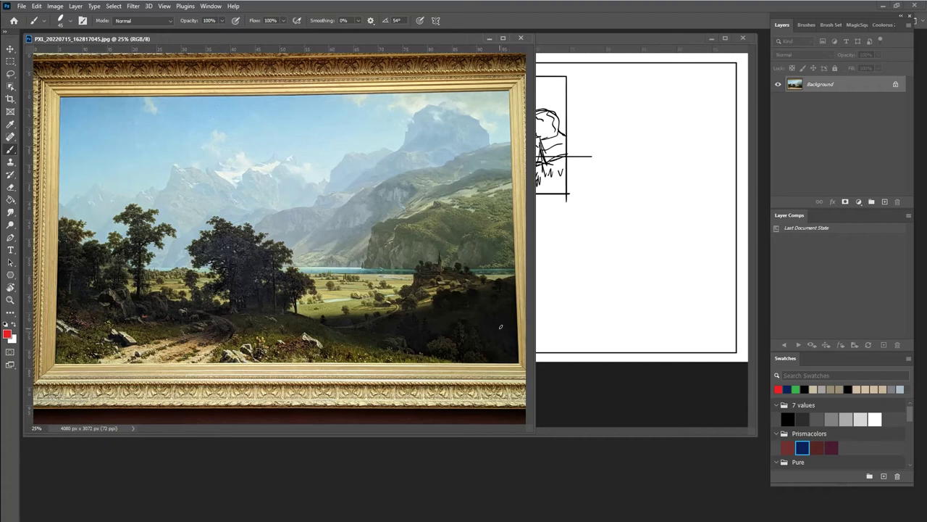
Trace the foreground ground line and the tree line in red
{"action": "mouse_move", "coordinate": [507, 341]}
{"action": "left_mouse_down"}
{"action": "mouse_move", "coordinate": [460, 317]}
{"action": "mouse_move", "coordinate": [444, 333]}
{"action": "mouse_move", "coordinate": [431, 330]}
{"action": "mouse_move", "coordinate": [411, 314]}
{"action": "mouse_move", "coordinate": [390, 342]}
{"action": "mouse_move", "coordinate": [370, 344]}
{"action": "mouse_move", "coordinate": [294, 312]}
{"action": "mouse_move", "coordinate": [295, 294]}
{"action": "mouse_move", "coordinate": [315, 284]}
{"action": "mouse_move", "coordinate": [278, 267]}
{"action": "mouse_move", "coordinate": [281, 248]}
{"action": "mouse_move", "coordinate": [252, 227]}
{"action": "mouse_move", "coordinate": [219, 219]}
{"action": "mouse_move", "coordinate": [194, 241]}
{"action": "mouse_move", "coordinate": [216, 282]}
{"action": "mouse_move", "coordinate": [198, 287]}
{"action": "mouse_move", "coordinate": [185, 273]}
{"action": "mouse_move", "coordinate": [187, 295]}
{"action": "mouse_move", "coordinate": [149, 293]}
{"action": "mouse_move", "coordinate": [145, 261]}
{"action": "mouse_move", "coordinate": [158, 244]}
{"action": "mouse_move", "coordinate": [148, 243]}
{"action": "mouse_move", "coordinate": [173, 234]}
{"action": "mouse_move", "coordinate": [154, 213]}
{"action": "mouse_move", "coordinate": [124, 205]}
{"action": "mouse_move", "coordinate": [120, 232]}
{"action": "mouse_move", "coordinate": [82, 242]}
{"action": "mouse_move", "coordinate": [84, 229]}
{"action": "mouse_move", "coordinate": [62, 216]}
{"action": "left_mouse_up"}
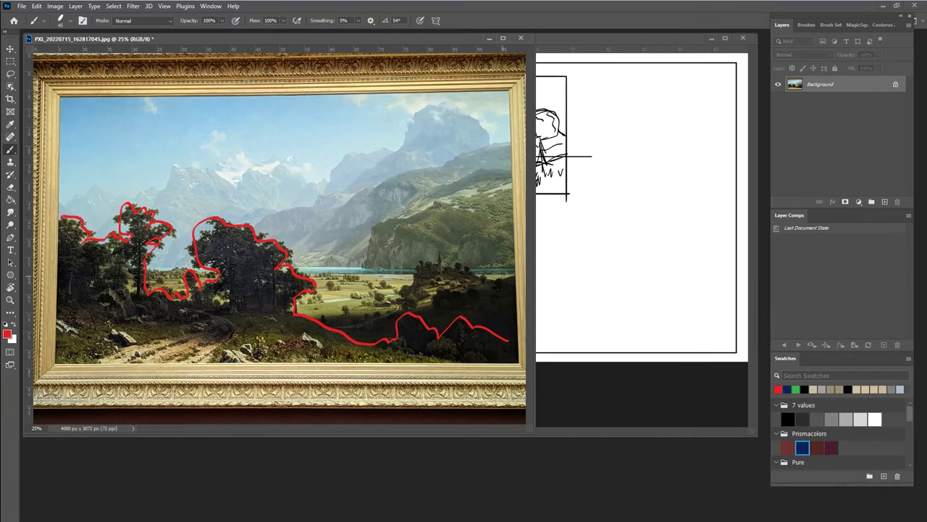
{"action": "left_click_drag", "start_coordinate": [515, 277], "coordinate": [475, 275]}
{"action": "mouse_move", "coordinate": [437, 265]}
{"action": "left_mouse_down"}
{"action": "mouse_move", "coordinate": [419, 262]}
{"action": "mouse_move", "coordinate": [415, 282]}
{"action": "mouse_move", "coordinate": [389, 291]}
{"action": "mouse_move", "coordinate": [344, 294]}
{"action": "left_mouse_up"}
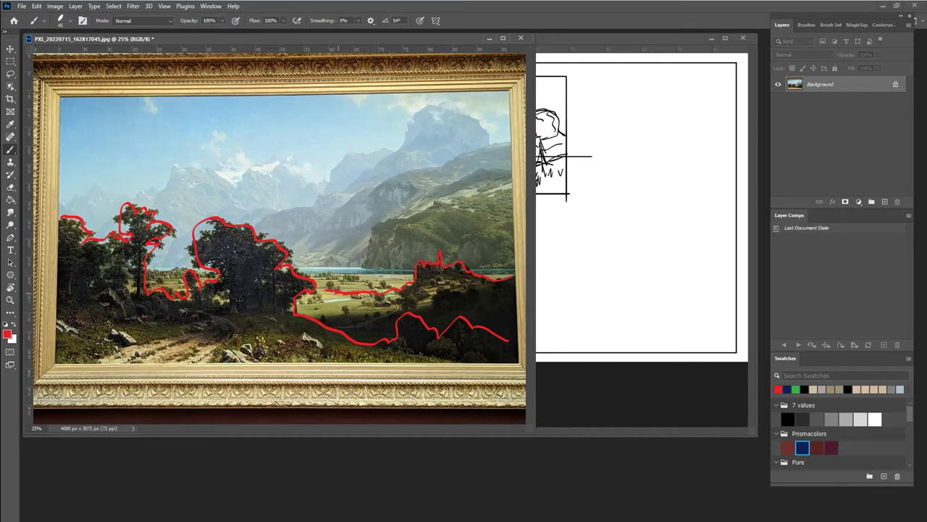
{"action": "left_click_drag", "start_coordinate": [338, 293], "coordinate": [318, 292]}
Trace the lake shoreline, dark hill, green slope and far mountain ridge in red, then close the photo
{"action": "left_click_drag", "start_coordinate": [408, 274], "coordinate": [312, 274]}
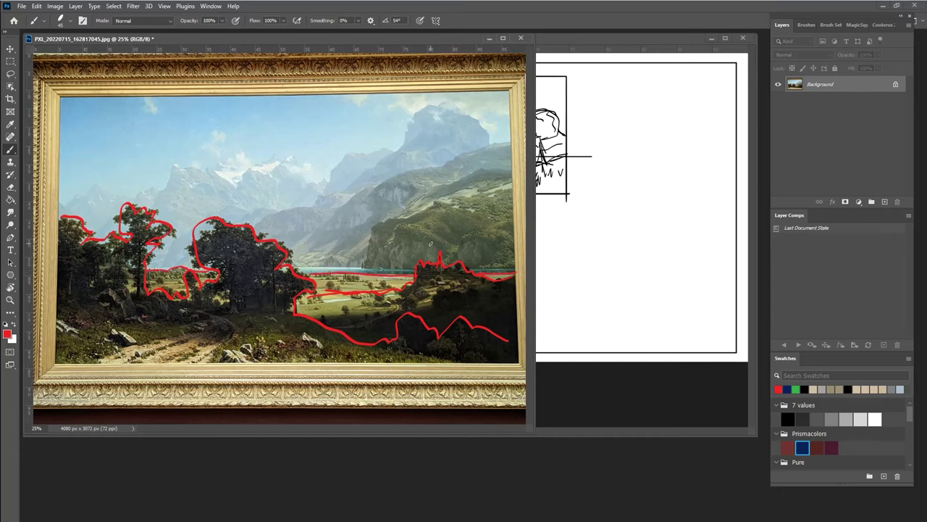
{"action": "mouse_move", "coordinate": [423, 268]}
{"action": "left_mouse_down"}
{"action": "mouse_move", "coordinate": [477, 286]}
{"action": "mouse_move", "coordinate": [442, 265]}
{"action": "mouse_move", "coordinate": [416, 294]}
{"action": "left_mouse_up"}
{"action": "mouse_move", "coordinate": [363, 266]}
{"action": "left_mouse_down"}
{"action": "mouse_move", "coordinate": [386, 217]}
{"action": "mouse_move", "coordinate": [510, 185]}
{"action": "left_mouse_up"}
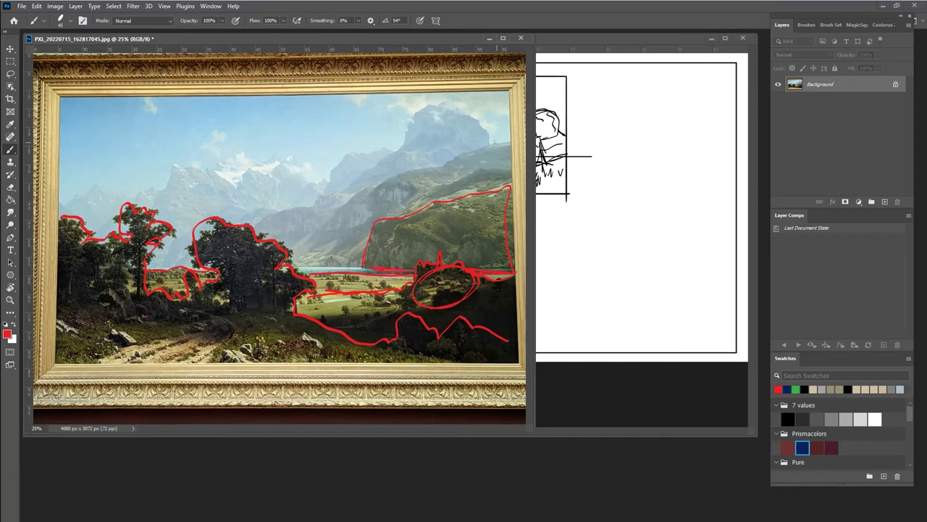
{"action": "mouse_move", "coordinate": [90, 188]}
{"action": "left_mouse_down"}
{"action": "mouse_move", "coordinate": [157, 187]}
{"action": "mouse_move", "coordinate": [172, 167]}
{"action": "mouse_move", "coordinate": [238, 181]}
{"action": "mouse_move", "coordinate": [258, 158]}
{"action": "mouse_move", "coordinate": [293, 151]}
{"action": "mouse_move", "coordinate": [302, 182]}
{"action": "mouse_move", "coordinate": [326, 178]}
{"action": "mouse_move", "coordinate": [345, 150]}
{"action": "mouse_move", "coordinate": [397, 152]}
{"action": "mouse_move", "coordinate": [416, 116]}
{"action": "mouse_move", "coordinate": [447, 105]}
{"action": "mouse_move", "coordinate": [499, 143]}
{"action": "left_mouse_up"}
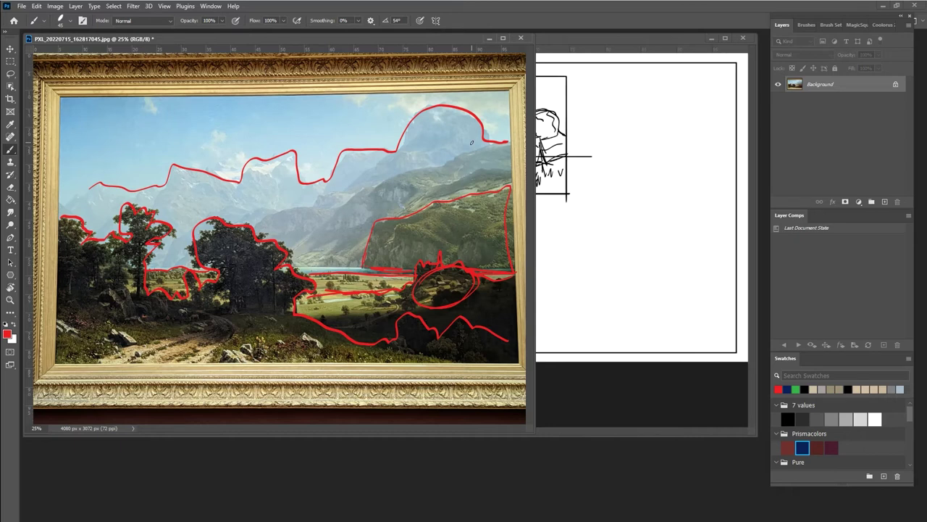
{"action": "left_click", "coordinate": [520, 38]}
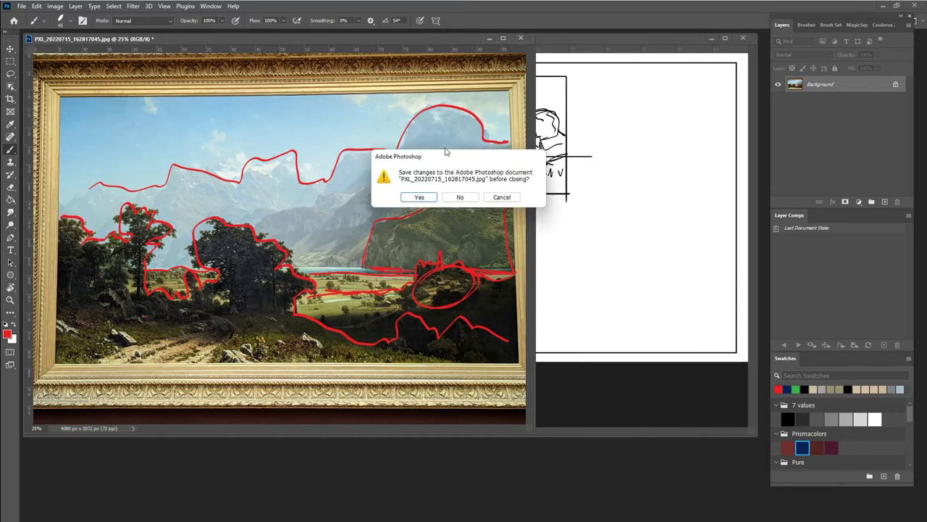
Discard the previous photo, open the harbour painting JPG, and enlarge its window
{"action": "left_click", "coordinate": [461, 197]}
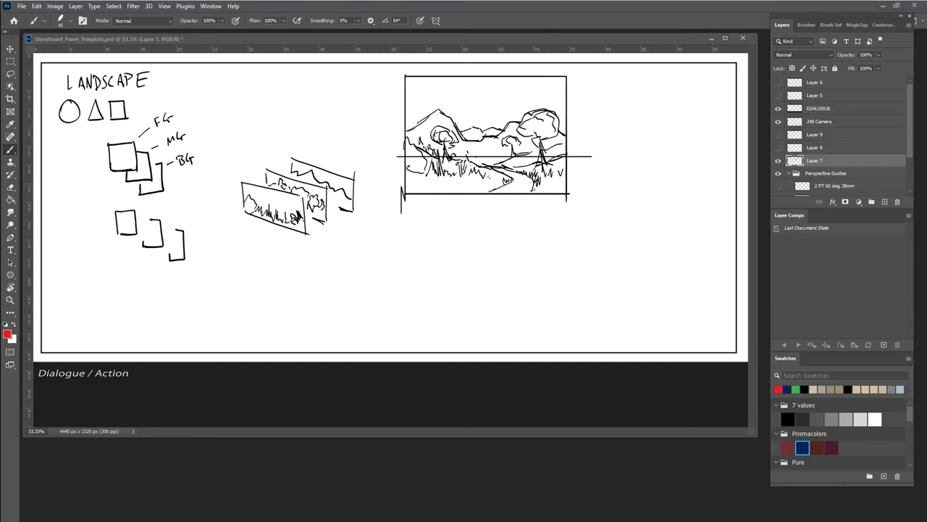
{"action": "left_click_drag", "start_coordinate": [510, 283], "coordinate": [552, 488]}
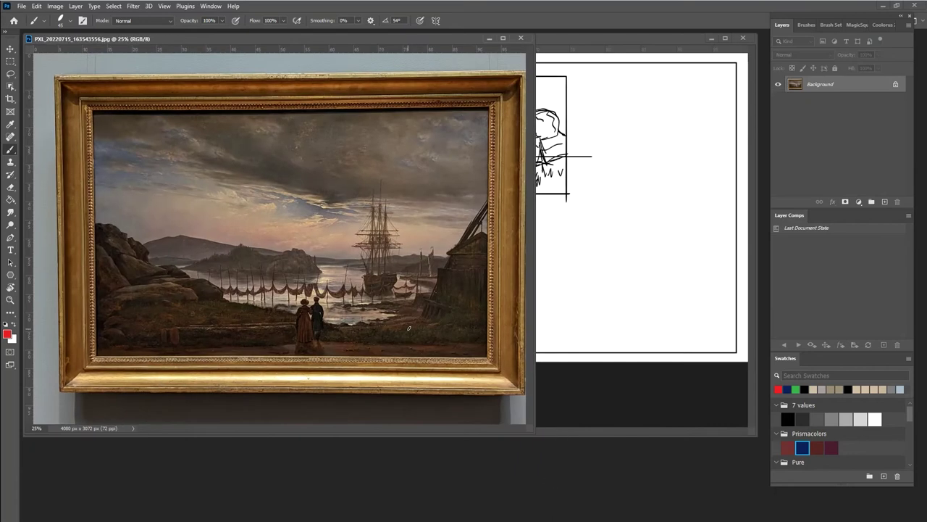
{"action": "left_click_drag", "start_coordinate": [533, 432], "coordinate": [734, 500]}
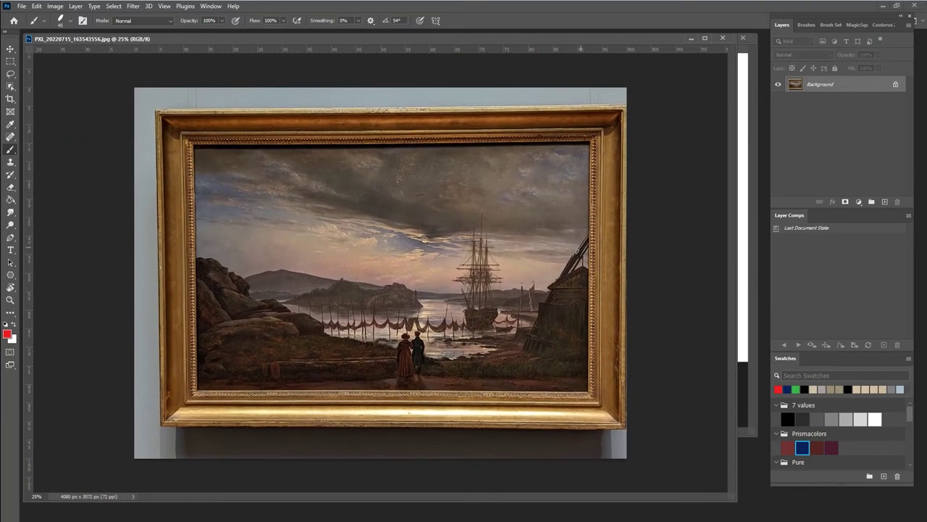
Trace the harbour's ground line, figures, waterline, ship masts and distant hills in red
{"action": "mouse_move", "coordinate": [576, 255]}
{"action": "left_mouse_down"}
{"action": "mouse_move", "coordinate": [518, 351]}
{"action": "mouse_move", "coordinate": [522, 333]}
{"action": "mouse_move", "coordinate": [516, 349]}
{"action": "mouse_move", "coordinate": [422, 360]}
{"action": "mouse_move", "coordinate": [333, 339]}
{"action": "mouse_move", "coordinate": [313, 317]}
{"action": "mouse_move", "coordinate": [252, 298]}
{"action": "mouse_move", "coordinate": [197, 256]}
{"action": "left_mouse_up"}
{"action": "mouse_move", "coordinate": [402, 353]}
{"action": "left_mouse_down"}
{"action": "mouse_move", "coordinate": [407, 335]}
{"action": "mouse_move", "coordinate": [422, 361]}
{"action": "mouse_move", "coordinate": [421, 375]}
{"action": "mouse_move", "coordinate": [418, 366]}
{"action": "mouse_move", "coordinate": [399, 375]}
{"action": "mouse_move", "coordinate": [411, 377]}
{"action": "left_mouse_up"}
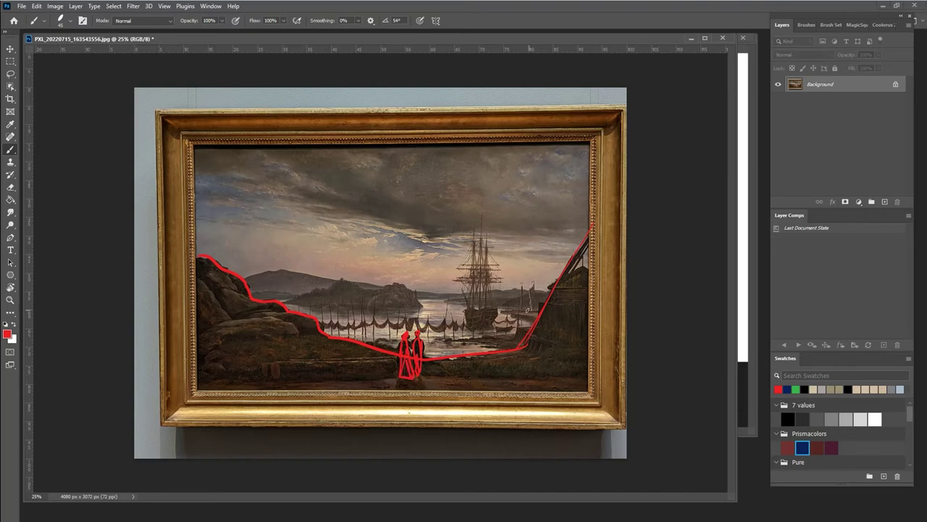
{"action": "left_click_drag", "start_coordinate": [539, 310], "coordinate": [486, 309]}
{"action": "mouse_move", "coordinate": [499, 272]}
{"action": "left_mouse_down"}
{"action": "mouse_move", "coordinate": [487, 247]}
{"action": "mouse_move", "coordinate": [467, 262]}
{"action": "mouse_move", "coordinate": [457, 288]}
{"action": "mouse_move", "coordinate": [469, 319]}
{"action": "mouse_move", "coordinate": [323, 317]}
{"action": "mouse_move", "coordinate": [481, 318]}
{"action": "left_mouse_up"}
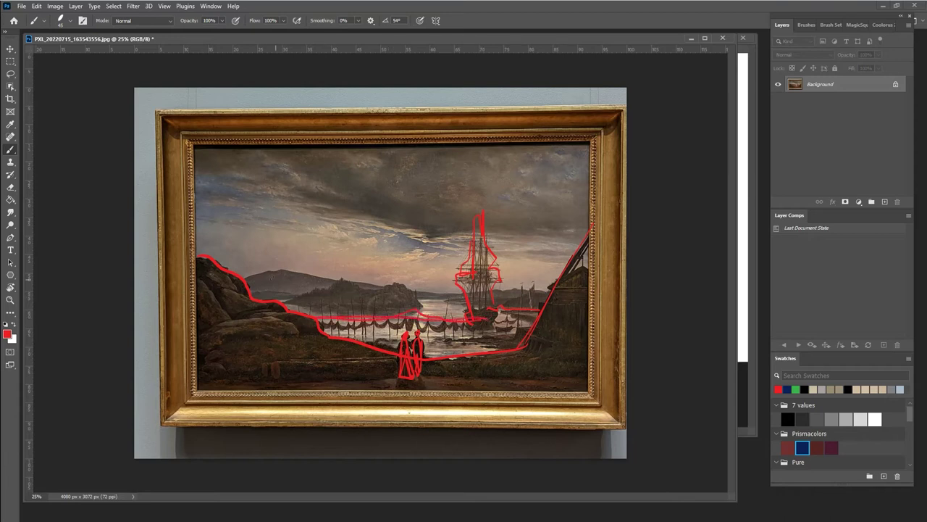
{"action": "mouse_move", "coordinate": [247, 276]}
{"action": "left_mouse_down"}
{"action": "mouse_move", "coordinate": [305, 269]}
{"action": "mouse_move", "coordinate": [462, 291]}
{"action": "mouse_move", "coordinate": [544, 288]}
{"action": "left_mouse_up"}
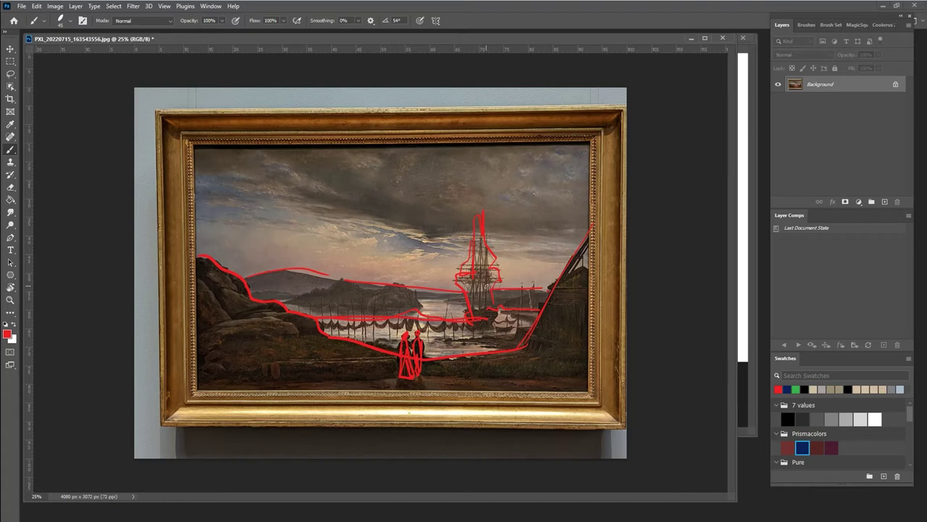
Close the harbour photo without saving and switch the painting colour to black
{"action": "left_click", "coordinate": [722, 38]}
{"action": "left_click", "coordinate": [459, 197]}
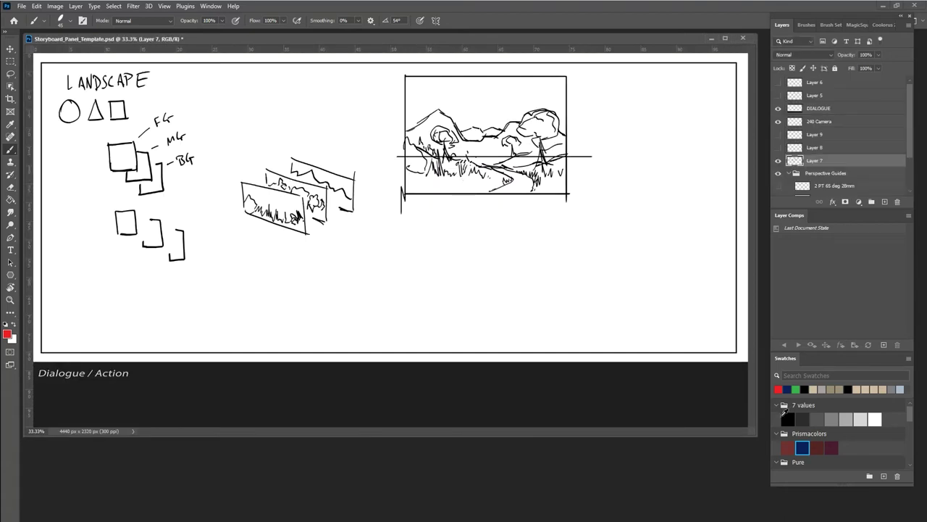
{"action": "left_click", "coordinate": [786, 415]}
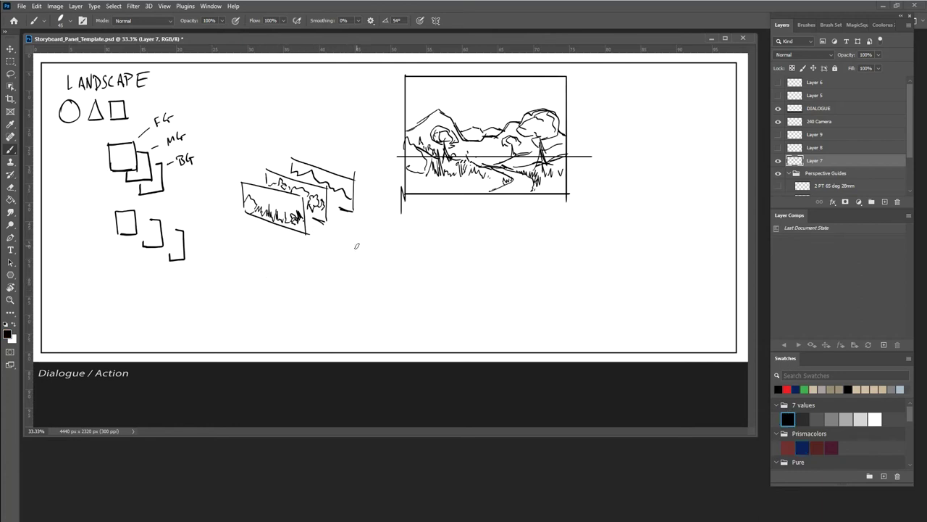
Draw a new black frame with the rocky ground curve and two standing figures
{"action": "mouse_move", "coordinate": [358, 246]}
{"action": "left_mouse_down"}
{"action": "mouse_move", "coordinate": [358, 310]}
{"action": "mouse_move", "coordinate": [529, 228]}
{"action": "mouse_move", "coordinate": [531, 319]}
{"action": "left_mouse_up"}
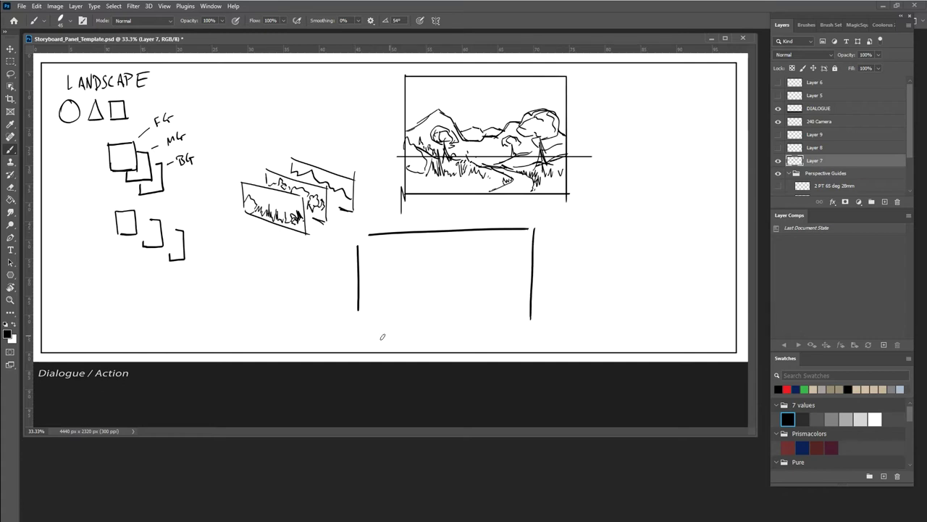
{"action": "mouse_move", "coordinate": [372, 335]}
{"action": "left_mouse_down"}
{"action": "mouse_move", "coordinate": [537, 330]}
{"action": "mouse_move", "coordinate": [371, 331]}
{"action": "left_mouse_up"}
{"action": "mouse_move", "coordinate": [359, 232]}
{"action": "left_mouse_down"}
{"action": "mouse_move", "coordinate": [362, 325]}
{"action": "mouse_move", "coordinate": [395, 235]}
{"action": "left_mouse_up"}
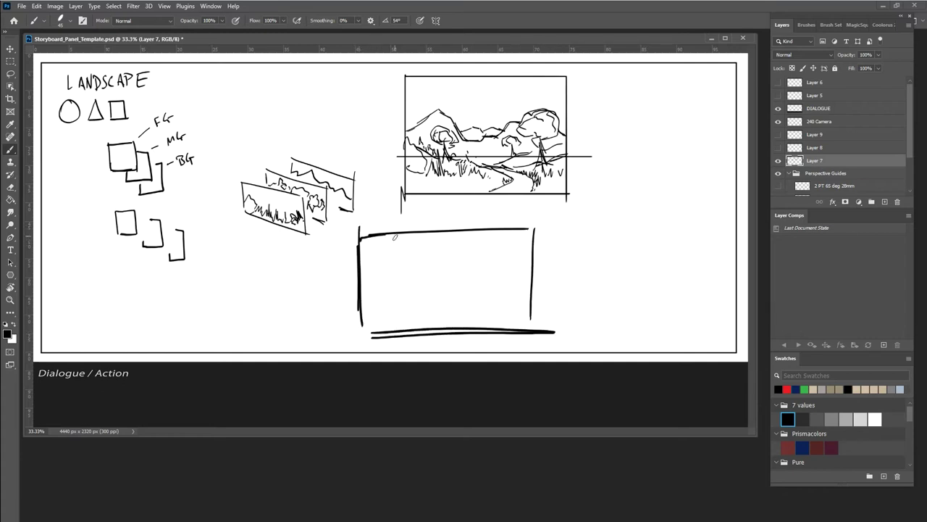
{"action": "mouse_move", "coordinate": [360, 283]}
{"action": "left_mouse_down"}
{"action": "mouse_move", "coordinate": [401, 303]}
{"action": "mouse_move", "coordinate": [382, 303]}
{"action": "mouse_move", "coordinate": [440, 303]}
{"action": "mouse_move", "coordinate": [452, 322]}
{"action": "left_mouse_up"}
{"action": "mouse_move", "coordinate": [449, 303]}
{"action": "left_mouse_down"}
{"action": "mouse_move", "coordinate": [440, 321]}
{"action": "mouse_move", "coordinate": [504, 311]}
{"action": "mouse_move", "coordinate": [524, 260]}
{"action": "left_mouse_up"}
{"action": "left_click_drag", "start_coordinate": [508, 307], "coordinate": [533, 258]}
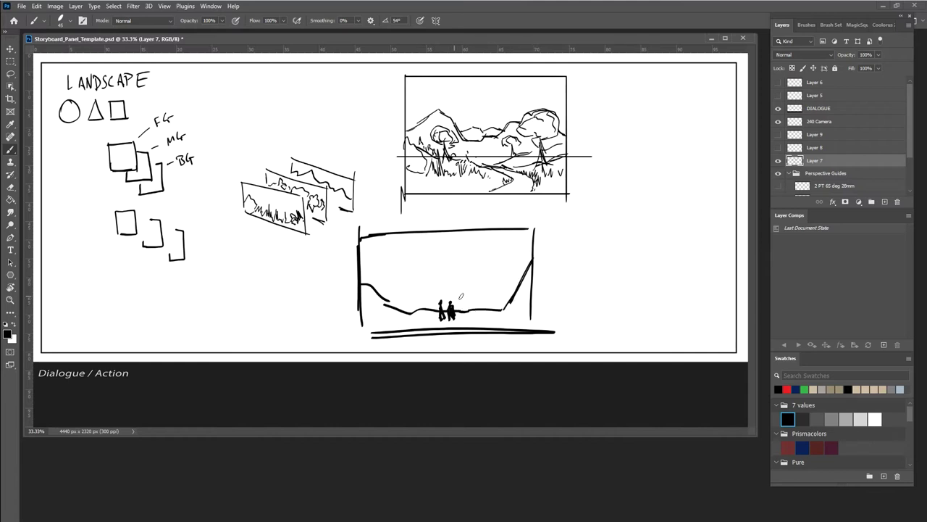
Sketch the ship's hull, masts, net posts and waterline inside the frame
{"action": "mouse_move", "coordinate": [478, 295]}
{"action": "left_mouse_down"}
{"action": "mouse_move", "coordinate": [496, 288]}
{"action": "mouse_move", "coordinate": [474, 291]}
{"action": "mouse_move", "coordinate": [487, 292]}
{"action": "mouse_move", "coordinate": [482, 250]}
{"action": "mouse_move", "coordinate": [480, 259]}
{"action": "left_mouse_up"}
{"action": "mouse_move", "coordinate": [486, 285]}
{"action": "left_mouse_down"}
{"action": "mouse_move", "coordinate": [488, 265]}
{"action": "mouse_move", "coordinate": [487, 291]}
{"action": "mouse_move", "coordinate": [494, 272]}
{"action": "mouse_move", "coordinate": [429, 295]}
{"action": "left_mouse_up"}
{"action": "left_click_drag", "start_coordinate": [490, 293], "coordinate": [513, 291]}
{"action": "mouse_move", "coordinate": [415, 291]}
{"action": "left_mouse_down"}
{"action": "mouse_move", "coordinate": [423, 298]}
{"action": "mouse_move", "coordinate": [387, 298]}
{"action": "mouse_move", "coordinate": [419, 307]}
{"action": "mouse_move", "coordinate": [428, 296]}
{"action": "mouse_move", "coordinate": [442, 305]}
{"action": "mouse_move", "coordinate": [504, 301]}
{"action": "left_mouse_up"}
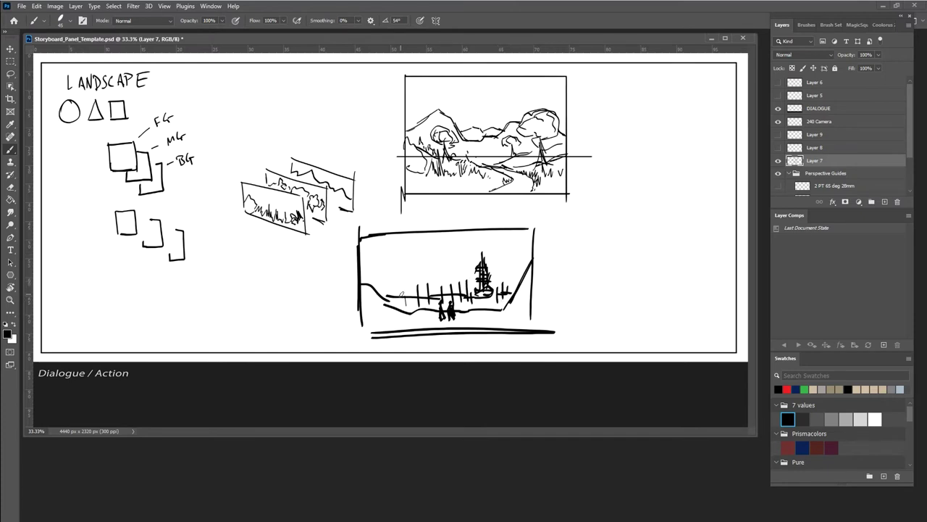
{"action": "left_click_drag", "start_coordinate": [400, 297], "coordinate": [521, 292]}
Add distant hill contours, thicken the frame borders, and write OVERLAP underlined below the small squares
{"action": "mouse_move", "coordinate": [388, 284]}
{"action": "left_mouse_down"}
{"action": "mouse_move", "coordinate": [416, 275]}
{"action": "mouse_move", "coordinate": [444, 285]}
{"action": "mouse_move", "coordinate": [386, 288]}
{"action": "mouse_move", "coordinate": [393, 270]}
{"action": "mouse_move", "coordinate": [465, 271]}
{"action": "mouse_move", "coordinate": [455, 282]}
{"action": "mouse_move", "coordinate": [524, 277]}
{"action": "left_mouse_up"}
{"action": "left_click_drag", "start_coordinate": [490, 275], "coordinate": [526, 275]}
{"action": "mouse_move", "coordinate": [359, 280]}
{"action": "left_mouse_down"}
{"action": "mouse_move", "coordinate": [362, 338]}
{"action": "mouse_move", "coordinate": [522, 333]}
{"action": "left_mouse_up"}
{"action": "left_click_drag", "start_coordinate": [529, 219], "coordinate": [537, 327]}
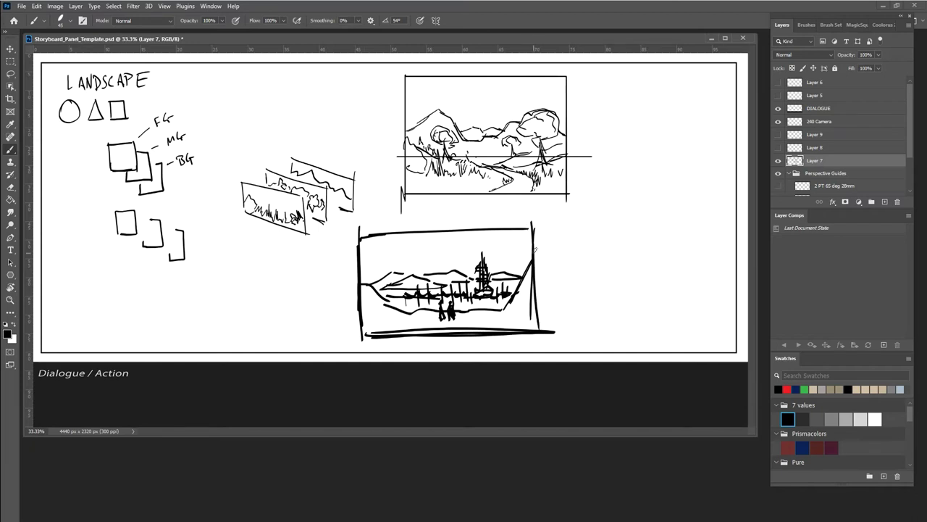
{"action": "left_click_drag", "start_coordinate": [535, 250], "coordinate": [534, 334]}
{"action": "mouse_move", "coordinate": [123, 283]}
{"action": "left_mouse_down"}
{"action": "mouse_move", "coordinate": [144, 275]}
{"action": "mouse_move", "coordinate": [170, 304]}
{"action": "mouse_move", "coordinate": [200, 299]}
{"action": "mouse_move", "coordinate": [226, 281]}
{"action": "left_mouse_up"}
{"action": "mouse_move", "coordinate": [129, 319]}
{"action": "left_mouse_down"}
{"action": "mouse_move", "coordinate": [245, 303]}
{"action": "mouse_move", "coordinate": [218, 308]}
{"action": "mouse_move", "coordinate": [229, 304]}
{"action": "left_mouse_up"}
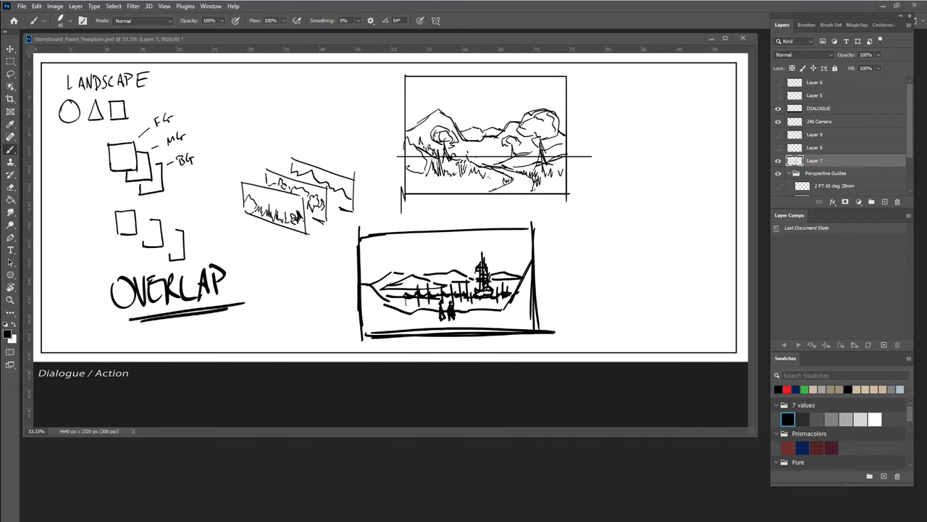
Drag 4.jpg into the workspace and enlarge its document window
{"action": "left_click_drag", "start_coordinate": [706, 424], "coordinate": [665, 466]}
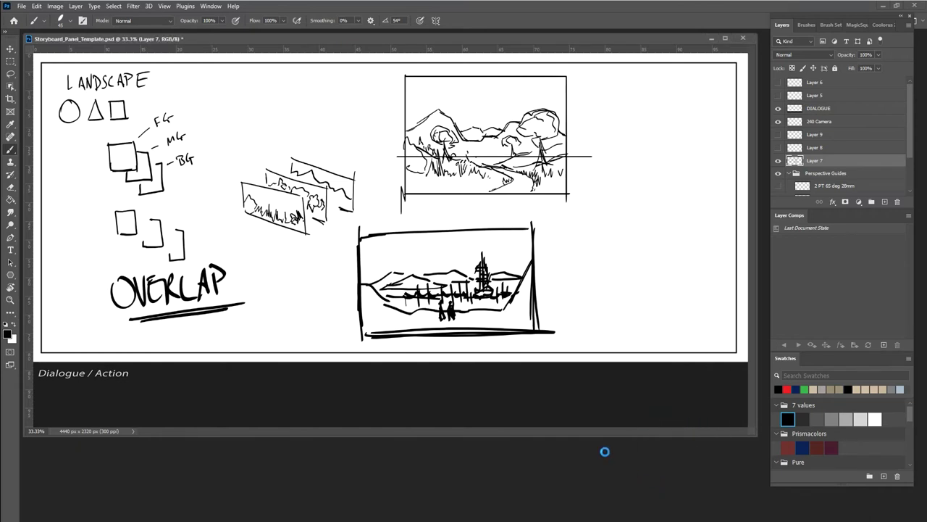
{"action": "left_click_drag", "start_coordinate": [526, 255], "coordinate": [701, 457]}
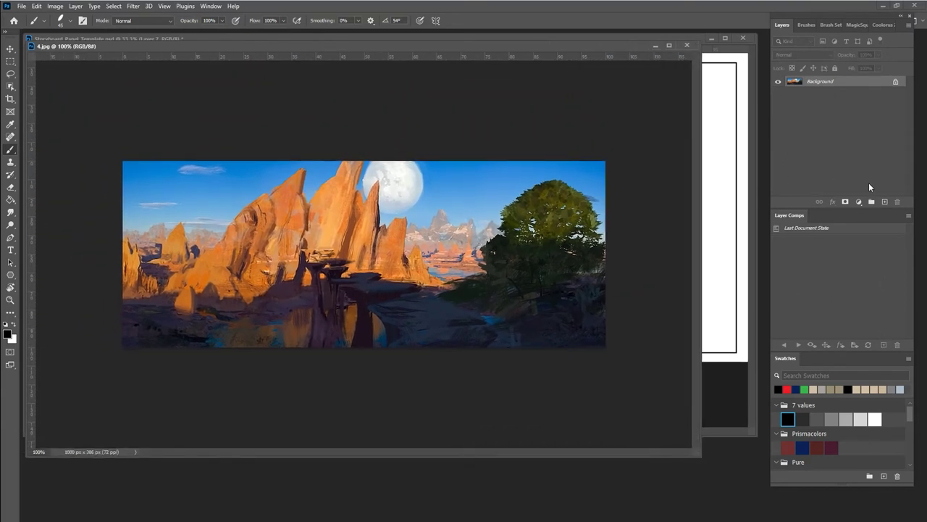
On a new layer, outline the lower-left rocks, rock arch, base line and foreground in black
{"action": "left_click", "coordinate": [884, 202]}
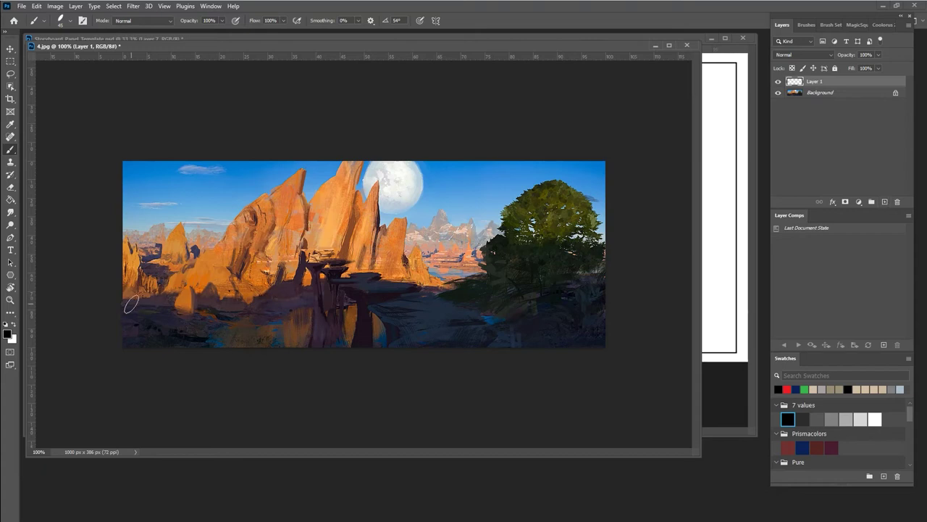
{"action": "mouse_move", "coordinate": [131, 305]}
{"action": "left_mouse_down"}
{"action": "mouse_move", "coordinate": [188, 286]}
{"action": "mouse_move", "coordinate": [194, 310]}
{"action": "mouse_move", "coordinate": [236, 312]}
{"action": "mouse_move", "coordinate": [282, 270]}
{"action": "left_mouse_up"}
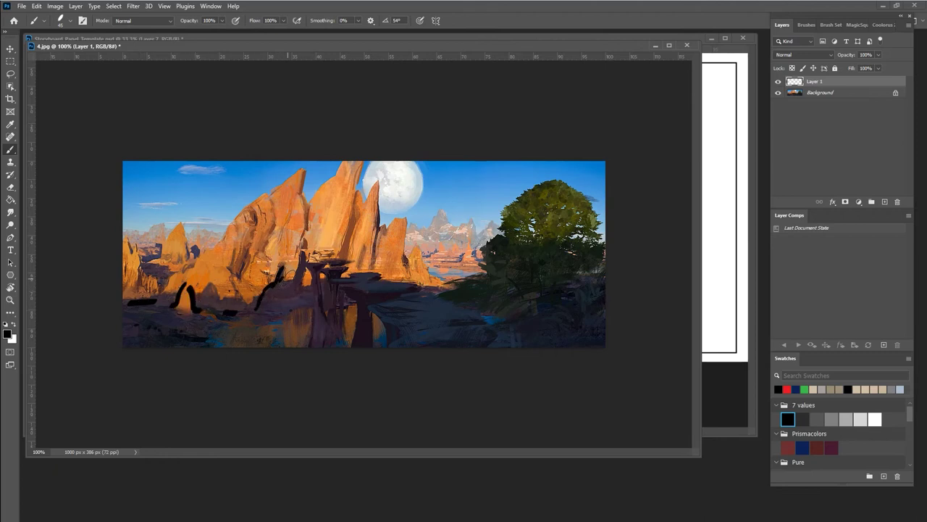
{"action": "mouse_move", "coordinate": [310, 300]}
{"action": "left_mouse_down"}
{"action": "mouse_move", "coordinate": [318, 260]}
{"action": "mouse_move", "coordinate": [345, 258]}
{"action": "mouse_move", "coordinate": [348, 276]}
{"action": "mouse_move", "coordinate": [421, 280]}
{"action": "mouse_move", "coordinate": [400, 298]}
{"action": "mouse_move", "coordinate": [474, 296]}
{"action": "mouse_move", "coordinate": [480, 253]}
{"action": "mouse_move", "coordinate": [537, 183]}
{"action": "mouse_move", "coordinate": [566, 178]}
{"action": "mouse_move", "coordinate": [597, 233]}
{"action": "mouse_move", "coordinate": [576, 266]}
{"action": "mouse_move", "coordinate": [613, 269]}
{"action": "left_mouse_up"}
{"action": "mouse_move", "coordinate": [310, 277]}
{"action": "left_mouse_down"}
{"action": "mouse_move", "coordinate": [274, 300]}
{"action": "mouse_move", "coordinate": [207, 310]}
{"action": "mouse_move", "coordinate": [178, 285]}
{"action": "mouse_move", "coordinate": [112, 304]}
{"action": "left_mouse_up"}
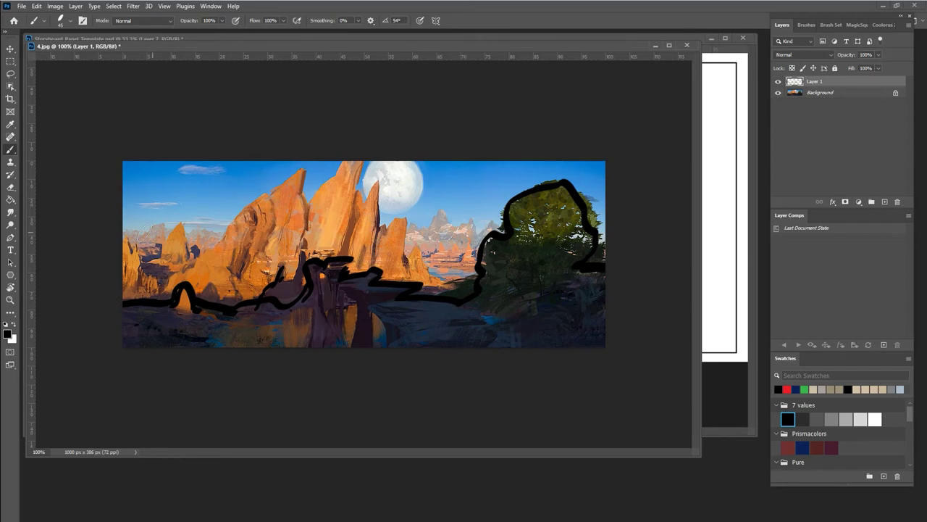
{"action": "mouse_move", "coordinate": [125, 238]}
{"action": "left_mouse_down"}
{"action": "mouse_move", "coordinate": [146, 261]}
{"action": "mouse_move", "coordinate": [179, 225]}
{"action": "mouse_move", "coordinate": [190, 254]}
{"action": "mouse_move", "coordinate": [202, 251]}
{"action": "mouse_move", "coordinate": [296, 175]}
{"action": "mouse_move", "coordinate": [304, 171]}
{"action": "mouse_move", "coordinate": [312, 209]}
{"action": "mouse_move", "coordinate": [341, 162]}
{"action": "mouse_move", "coordinate": [371, 157]}
{"action": "mouse_move", "coordinate": [353, 190]}
{"action": "mouse_move", "coordinate": [378, 179]}
{"action": "mouse_move", "coordinate": [380, 228]}
{"action": "mouse_move", "coordinate": [396, 216]}
{"action": "mouse_move", "coordinate": [404, 253]}
{"action": "mouse_move", "coordinate": [413, 247]}
{"action": "mouse_move", "coordinate": [427, 276]}
{"action": "mouse_move", "coordinate": [478, 270]}
{"action": "left_mouse_up"}
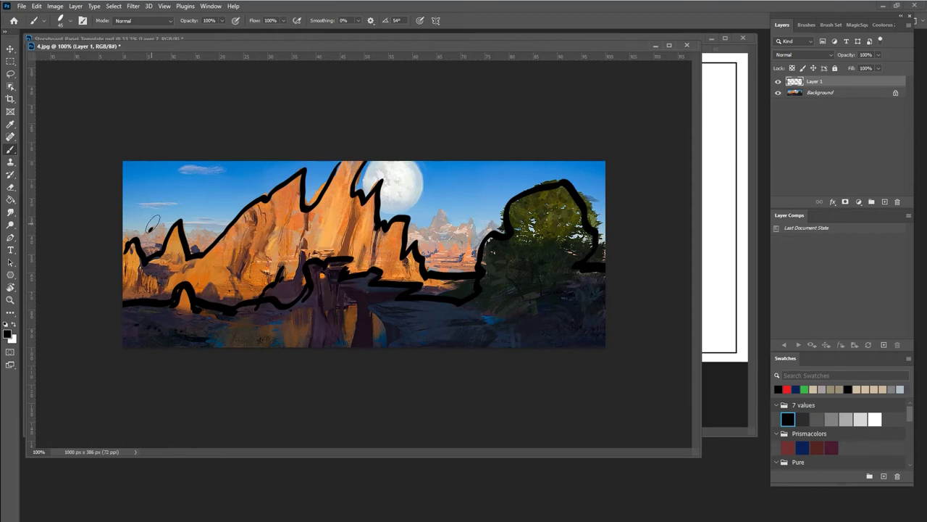
With a thinner brush, trace the left peaks, distant mountains and moon, save, then open the desert painting
{"action": "key", "text": "]"}
{"action": "key", "text": "["}
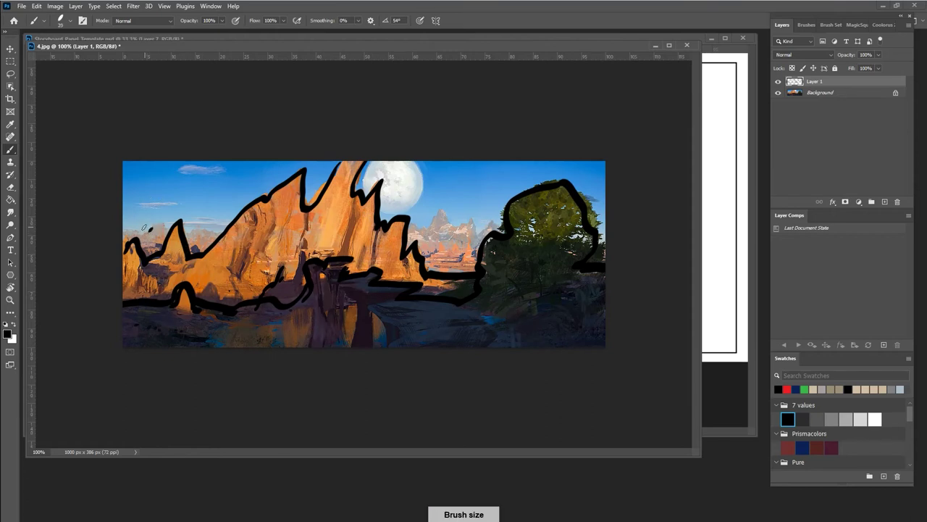
{"action": "left_click_drag", "start_coordinate": [124, 231], "coordinate": [199, 229]}
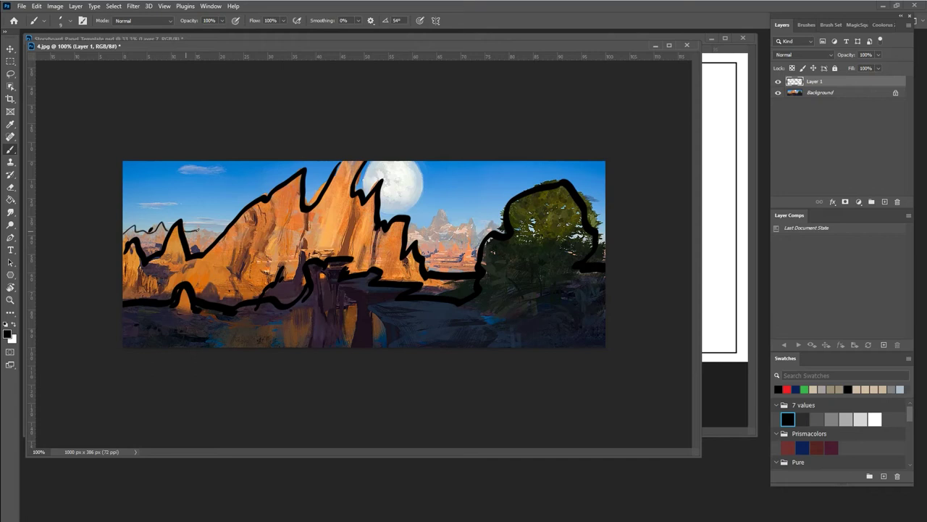
{"action": "mouse_move", "coordinate": [407, 226]}
{"action": "left_mouse_down"}
{"action": "mouse_move", "coordinate": [441, 211]}
{"action": "mouse_move", "coordinate": [483, 237]}
{"action": "left_mouse_up"}
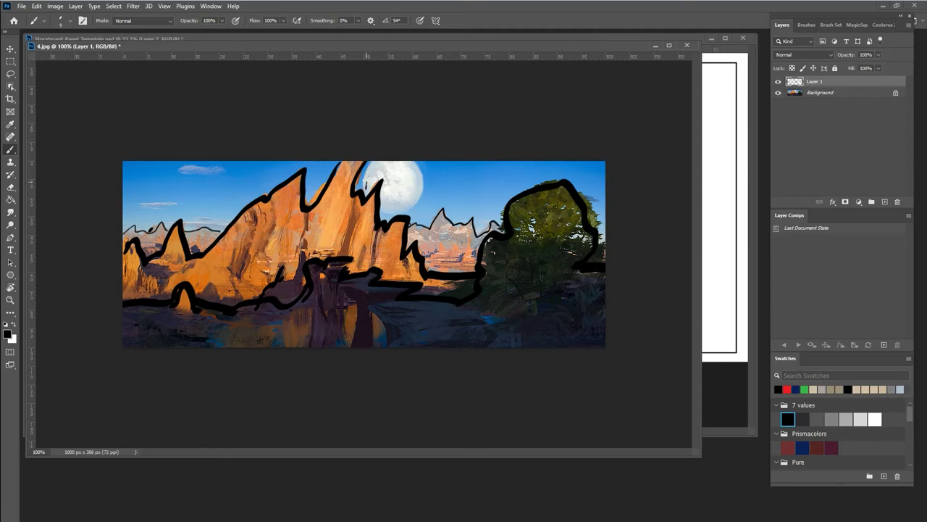
{"action": "left_click_drag", "start_coordinate": [367, 164], "coordinate": [361, 189]}
{"action": "mouse_move", "coordinate": [419, 158]}
{"action": "left_mouse_down"}
{"action": "mouse_move", "coordinate": [417, 210]}
{"action": "mouse_move", "coordinate": [417, 163]}
{"action": "left_mouse_up"}
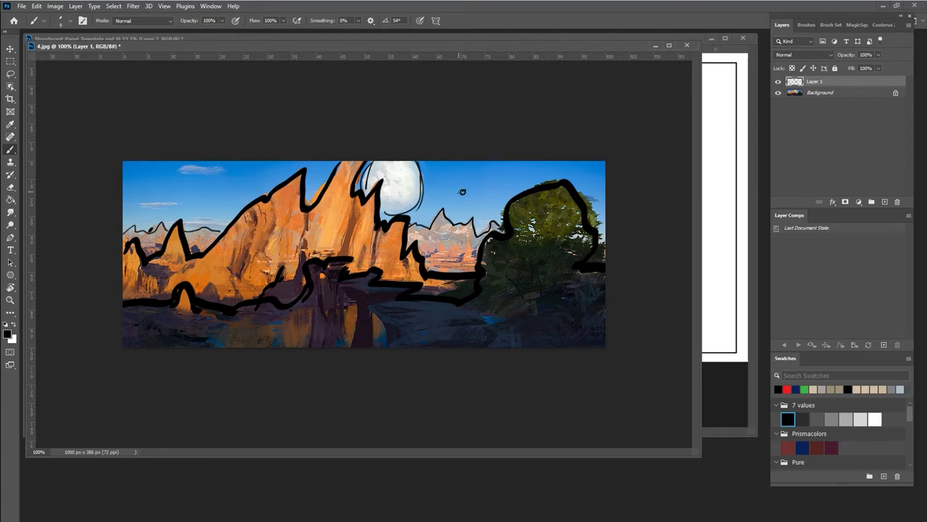
{"action": "key", "text": "e"}
{"action": "key", "text": "b"}
{"action": "key", "text": "ctrl+s"}
{"action": "left_click_drag", "start_coordinate": [926, 355], "coordinate": [684, 487]}
Close the copy document without saving, move the desert painting's window, and add a new layer
{"action": "left_click", "coordinate": [678, 45]}
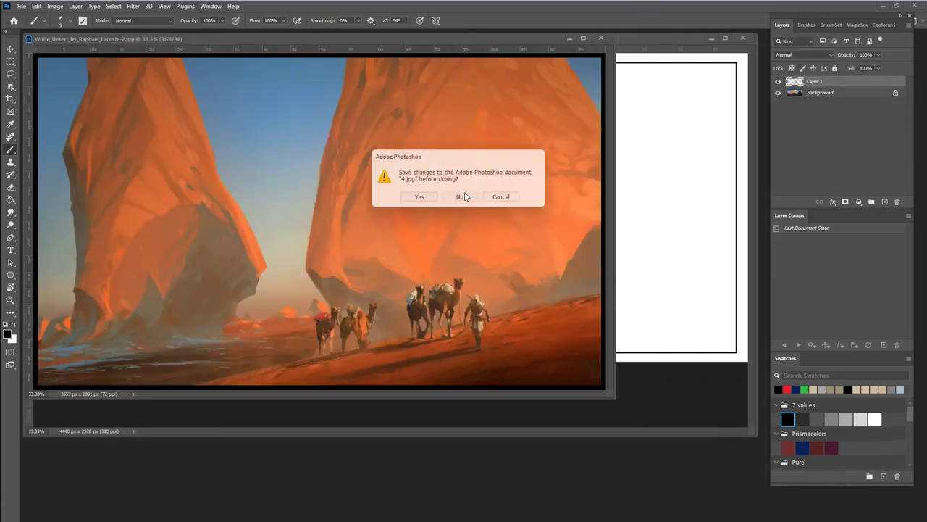
{"action": "left_click", "coordinate": [460, 198]}
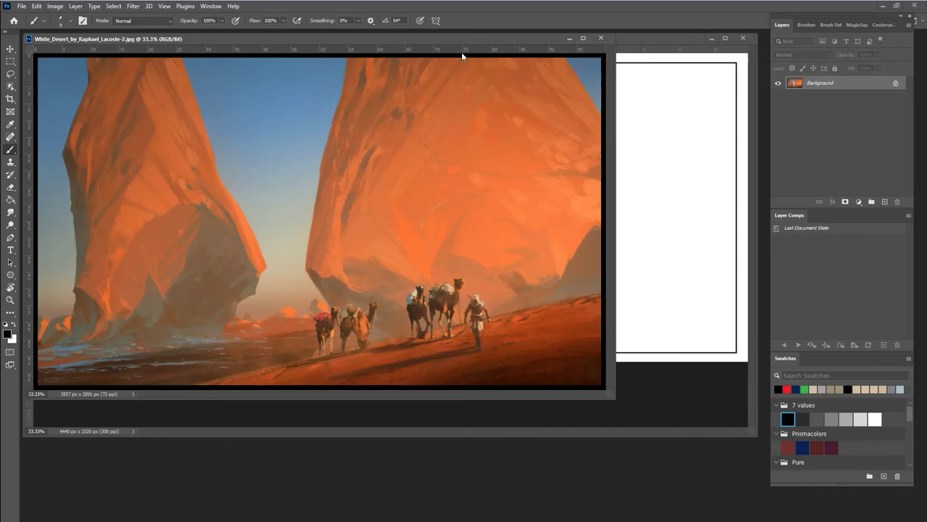
{"action": "left_click_drag", "start_coordinate": [439, 38], "coordinate": [480, 71]}
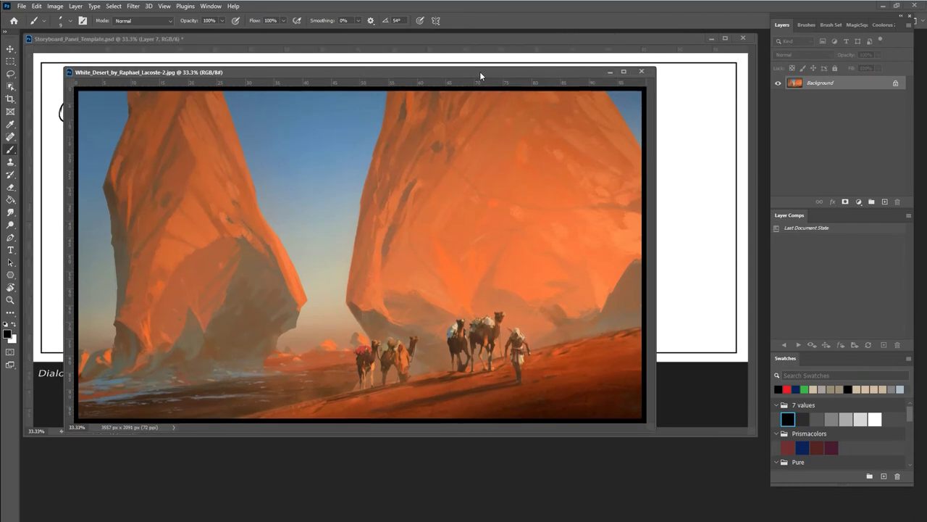
{"action": "left_click", "coordinate": [884, 202]}
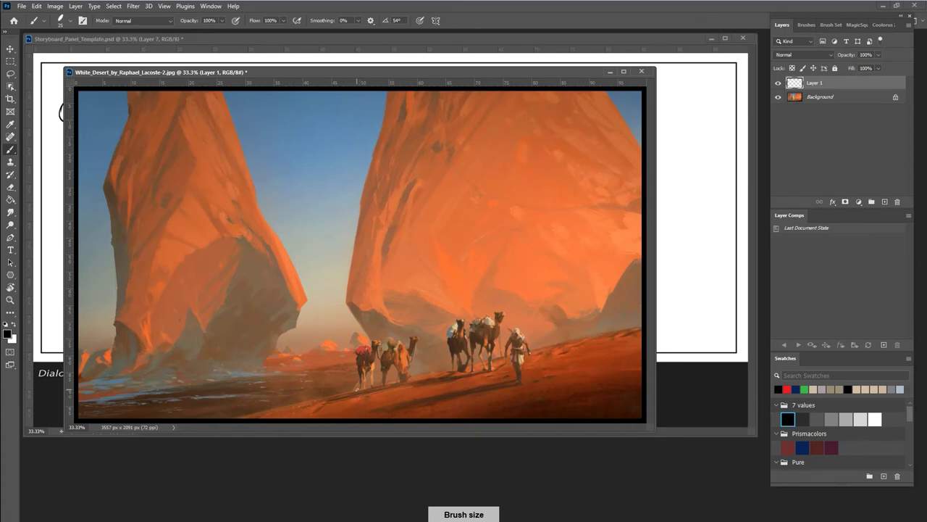
Sketch the ground line and outline the camels and their legs in black
{"action": "left_click_drag", "start_coordinate": [356, 389], "coordinate": [239, 419]}
{"action": "mouse_move", "coordinate": [359, 383]}
{"action": "left_mouse_down"}
{"action": "mouse_move", "coordinate": [362, 345]}
{"action": "mouse_move", "coordinate": [376, 349]}
{"action": "mouse_move", "coordinate": [366, 389]}
{"action": "mouse_move", "coordinate": [365, 375]}
{"action": "mouse_move", "coordinate": [383, 367]}
{"action": "mouse_move", "coordinate": [391, 341]}
{"action": "mouse_move", "coordinate": [405, 342]}
{"action": "mouse_move", "coordinate": [407, 354]}
{"action": "mouse_move", "coordinate": [416, 336]}
{"action": "mouse_move", "coordinate": [387, 384]}
{"action": "left_mouse_up"}
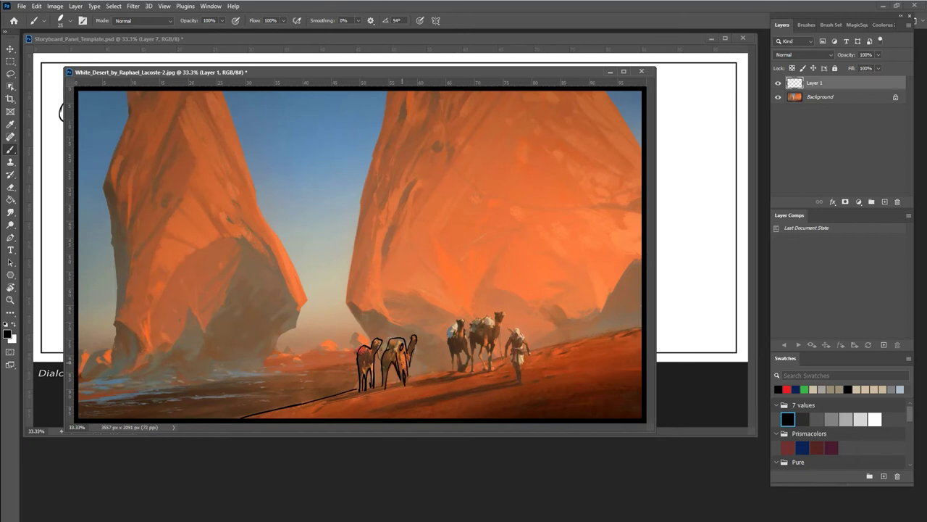
{"action": "left_click_drag", "start_coordinate": [452, 367], "coordinate": [408, 380]}
{"action": "mouse_move", "coordinate": [455, 324]}
{"action": "left_mouse_down"}
{"action": "mouse_move", "coordinate": [470, 368]}
{"action": "mouse_move", "coordinate": [453, 373]}
{"action": "left_mouse_up"}
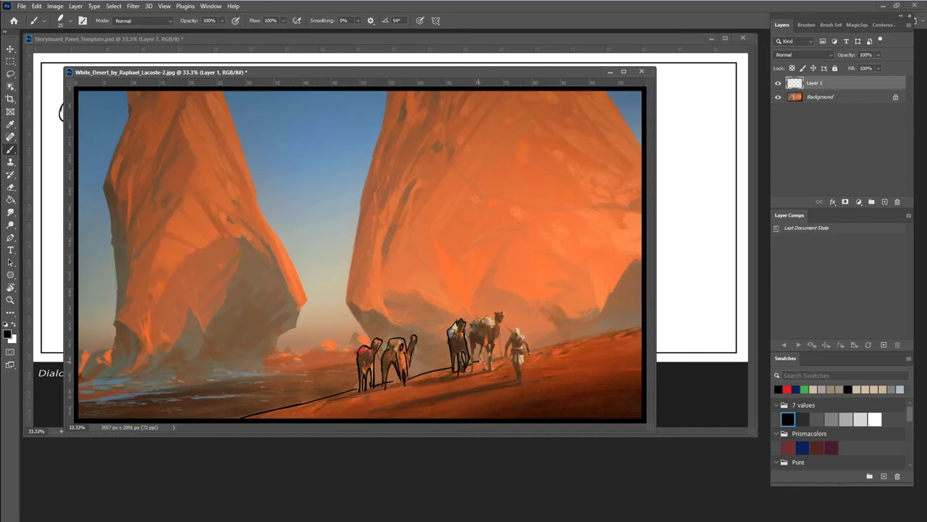
{"action": "left_click_drag", "start_coordinate": [476, 366], "coordinate": [473, 336]}
{"action": "left_click_drag", "start_coordinate": [495, 349], "coordinate": [491, 373]}
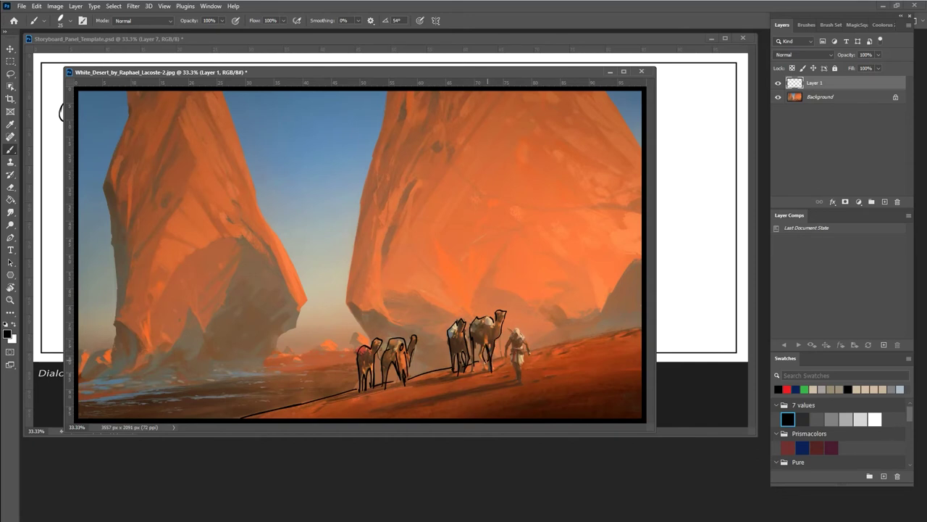
{"action": "mouse_move", "coordinate": [482, 345]}
{"action": "left_mouse_down"}
{"action": "mouse_move", "coordinate": [475, 368]}
{"action": "mouse_move", "coordinate": [478, 343]}
{"action": "left_mouse_up"}
Sketch the walking figure, extend the horizon to the right edge, and write FG DK
{"action": "left_click_drag", "start_coordinate": [514, 336], "coordinate": [519, 382]}
{"action": "left_click_drag", "start_coordinate": [521, 348], "coordinate": [520, 369]}
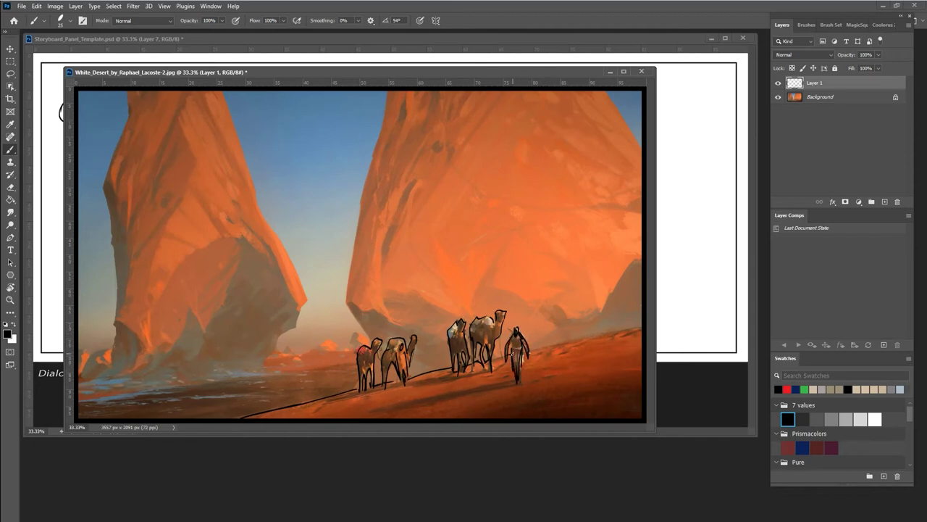
{"action": "left_click_drag", "start_coordinate": [546, 346], "coordinate": [637, 328]}
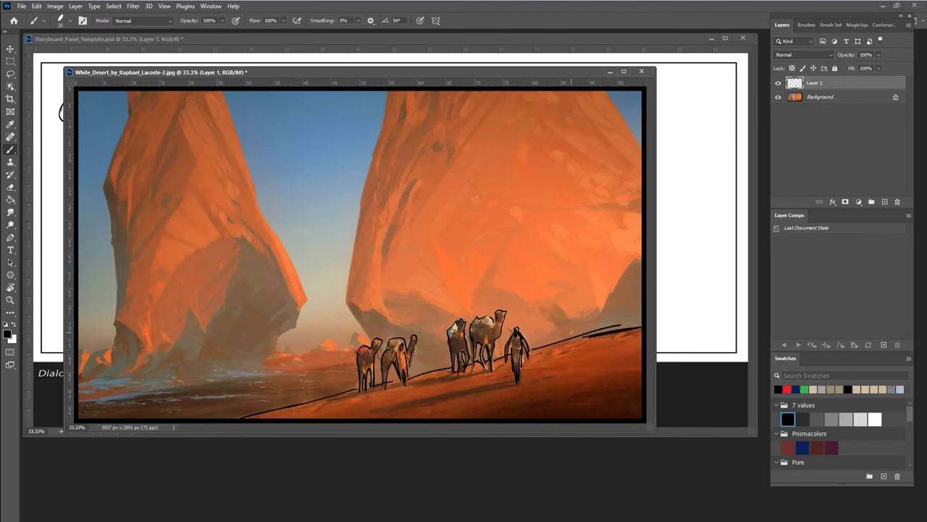
{"action": "left_click_drag", "start_coordinate": [548, 354], "coordinate": [548, 367]}
{"action": "left_click_drag", "start_coordinate": [559, 390], "coordinate": [591, 392]}
Outline the left and right rock towers in black, then close the desert painting
{"action": "mouse_move", "coordinate": [84, 369]}
{"action": "left_mouse_down"}
{"action": "mouse_move", "coordinate": [108, 353]}
{"action": "mouse_move", "coordinate": [116, 330]}
{"action": "mouse_move", "coordinate": [120, 245]}
{"action": "mouse_move", "coordinate": [109, 172]}
{"action": "mouse_move", "coordinate": [125, 91]}
{"action": "left_mouse_up"}
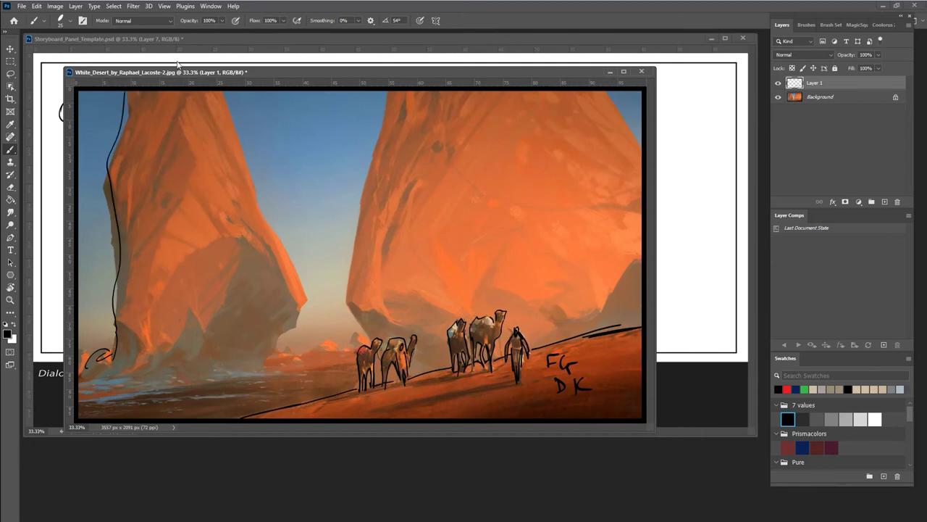
{"action": "mouse_move", "coordinate": [229, 91]}
{"action": "left_mouse_down"}
{"action": "mouse_move", "coordinate": [299, 290]}
{"action": "mouse_move", "coordinate": [297, 322]}
{"action": "mouse_move", "coordinate": [279, 337]}
{"action": "mouse_move", "coordinate": [316, 358]}
{"action": "mouse_move", "coordinate": [358, 358]}
{"action": "mouse_move", "coordinate": [352, 312]}
{"action": "mouse_move", "coordinate": [375, 164]}
{"action": "mouse_move", "coordinate": [399, 92]}
{"action": "left_mouse_up"}
{"action": "left_click_drag", "start_coordinate": [608, 90], "coordinate": [639, 145]}
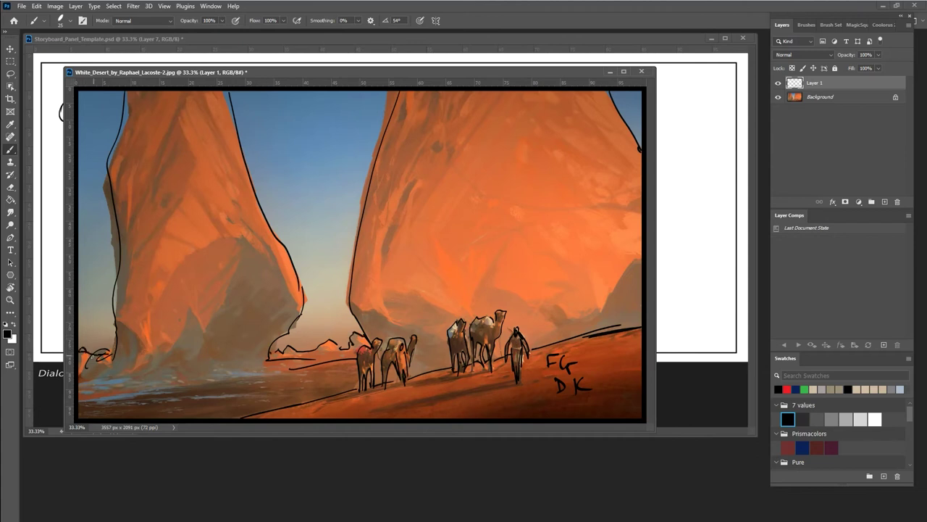
{"action": "mouse_move", "coordinate": [114, 359]}
{"action": "left_mouse_down"}
{"action": "mouse_move", "coordinate": [77, 410]}
{"action": "mouse_move", "coordinate": [138, 402]}
{"action": "mouse_move", "coordinate": [102, 367]}
{"action": "left_mouse_up"}
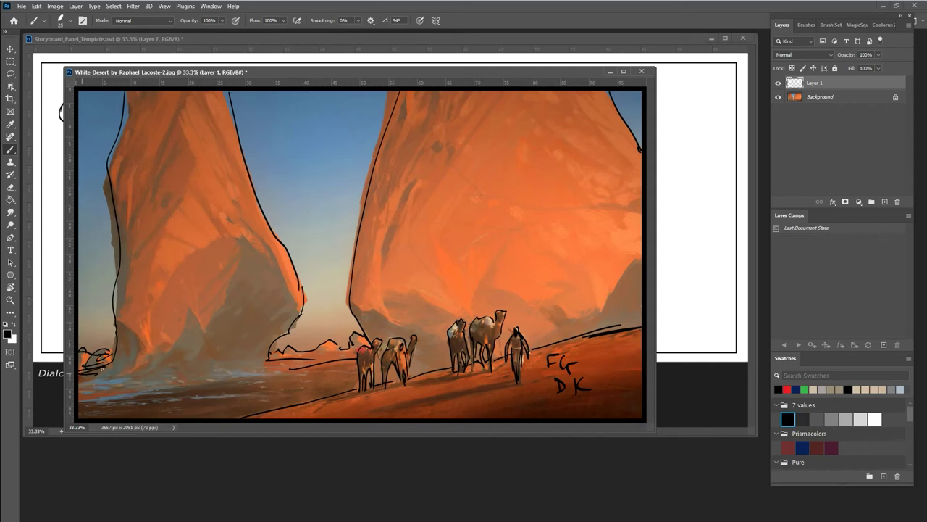
{"action": "left_click", "coordinate": [641, 71]}
Close the desert sketch without saving, then open the misty castle painting and enlarge its window
{"action": "left_click", "coordinate": [476, 199]}
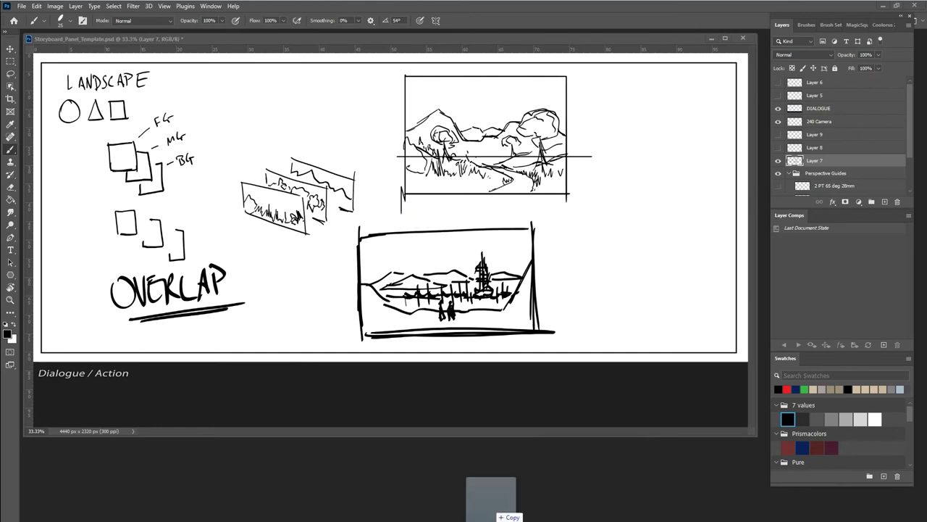
{"action": "left_click", "coordinate": [498, 482]}
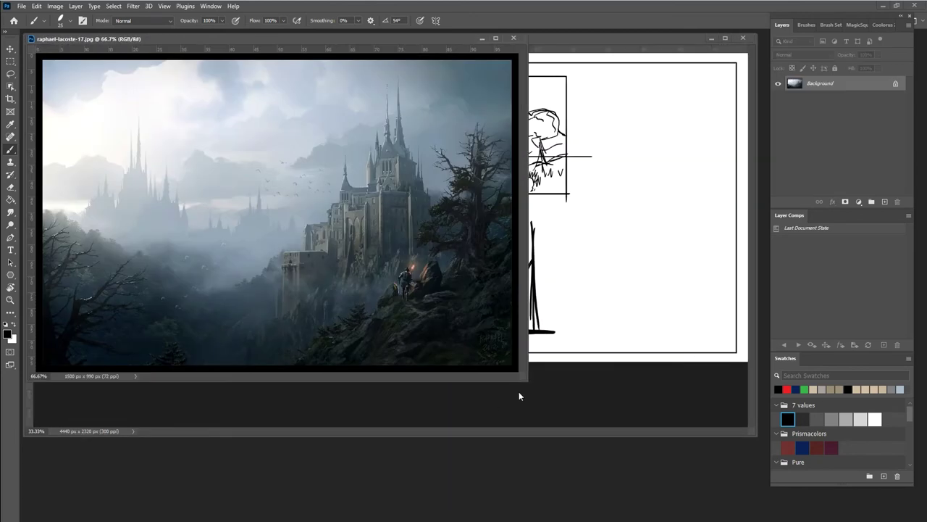
{"action": "left_click_drag", "start_coordinate": [526, 377], "coordinate": [734, 505]}
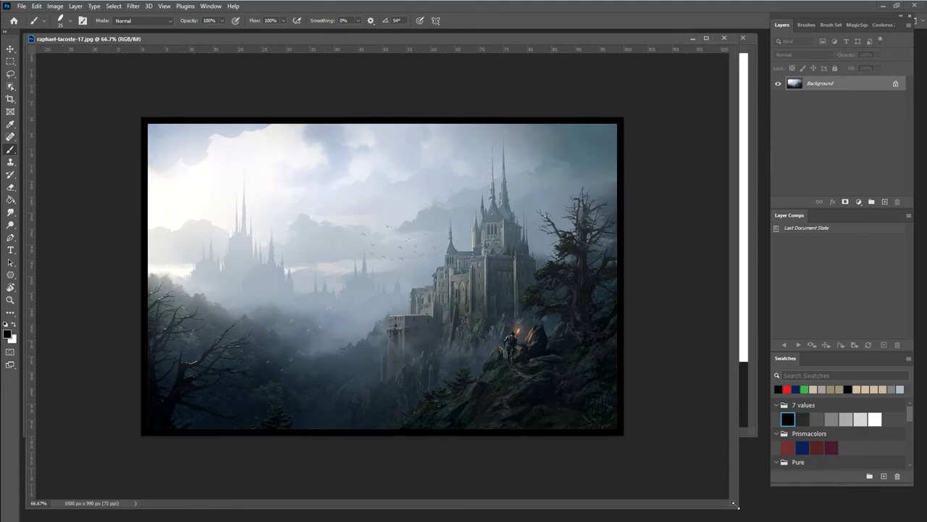
Trace black outlines over the lower-left trees, right slope, ridge, distant spires and castle base
{"action": "mouse_move", "coordinate": [149, 280]}
{"action": "left_mouse_down"}
{"action": "mouse_move", "coordinate": [182, 307]}
{"action": "mouse_move", "coordinate": [150, 354]}
{"action": "mouse_move", "coordinate": [186, 350]}
{"action": "mouse_move", "coordinate": [160, 405]}
{"action": "mouse_move", "coordinate": [245, 321]}
{"action": "mouse_move", "coordinate": [183, 401]}
{"action": "mouse_move", "coordinate": [219, 376]}
{"action": "mouse_move", "coordinate": [183, 418]}
{"action": "mouse_move", "coordinate": [262, 429]}
{"action": "mouse_move", "coordinate": [279, 411]}
{"action": "mouse_move", "coordinate": [293, 435]}
{"action": "mouse_move", "coordinate": [289, 423]}
{"action": "mouse_move", "coordinate": [253, 414]}
{"action": "left_mouse_up"}
{"action": "mouse_move", "coordinate": [414, 425]}
{"action": "left_mouse_down"}
{"action": "mouse_move", "coordinate": [432, 386]}
{"action": "mouse_move", "coordinate": [464, 363]}
{"action": "mouse_move", "coordinate": [471, 381]}
{"action": "mouse_move", "coordinate": [491, 352]}
{"action": "mouse_move", "coordinate": [502, 359]}
{"action": "mouse_move", "coordinate": [511, 334]}
{"action": "mouse_move", "coordinate": [508, 360]}
{"action": "mouse_move", "coordinate": [513, 334]}
{"action": "mouse_move", "coordinate": [518, 351]}
{"action": "mouse_move", "coordinate": [540, 325]}
{"action": "mouse_move", "coordinate": [551, 337]}
{"action": "mouse_move", "coordinate": [563, 328]}
{"action": "mouse_move", "coordinate": [547, 315]}
{"action": "mouse_move", "coordinate": [558, 307]}
{"action": "mouse_move", "coordinate": [524, 306]}
{"action": "mouse_move", "coordinate": [549, 266]}
{"action": "mouse_move", "coordinate": [563, 265]}
{"action": "mouse_move", "coordinate": [564, 248]}
{"action": "mouse_move", "coordinate": [574, 252]}
{"action": "mouse_move", "coordinate": [558, 243]}
{"action": "mouse_move", "coordinate": [554, 223]}
{"action": "mouse_move", "coordinate": [574, 239]}
{"action": "mouse_move", "coordinate": [581, 197]}
{"action": "mouse_move", "coordinate": [594, 215]}
{"action": "mouse_move", "coordinate": [578, 253]}
{"action": "mouse_move", "coordinate": [608, 226]}
{"action": "mouse_move", "coordinate": [587, 255]}
{"action": "mouse_move", "coordinate": [597, 276]}
{"action": "mouse_move", "coordinate": [614, 263]}
{"action": "mouse_move", "coordinate": [593, 309]}
{"action": "mouse_move", "coordinate": [616, 291]}
{"action": "mouse_move", "coordinate": [581, 321]}
{"action": "left_mouse_up"}
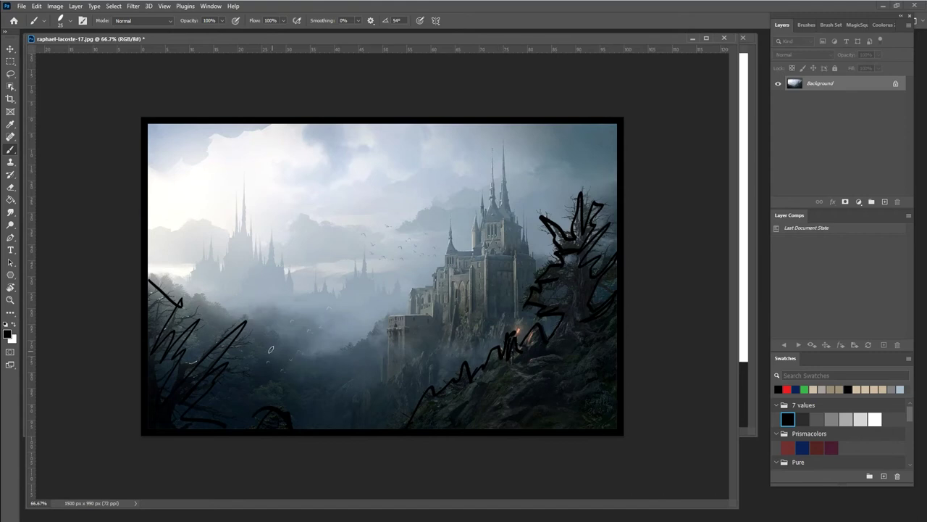
{"action": "mouse_move", "coordinate": [152, 274]}
{"action": "left_mouse_down"}
{"action": "mouse_move", "coordinate": [319, 354]}
{"action": "mouse_move", "coordinate": [412, 310]}
{"action": "mouse_move", "coordinate": [411, 291]}
{"action": "mouse_move", "coordinate": [442, 268]}
{"action": "mouse_move", "coordinate": [452, 227]}
{"action": "mouse_move", "coordinate": [460, 253]}
{"action": "mouse_move", "coordinate": [470, 252]}
{"action": "mouse_move", "coordinate": [494, 155]}
{"action": "mouse_move", "coordinate": [500, 207]}
{"action": "mouse_move", "coordinate": [501, 155]}
{"action": "mouse_move", "coordinate": [516, 235]}
{"action": "mouse_move", "coordinate": [522, 241]}
{"action": "mouse_move", "coordinate": [521, 211]}
{"action": "mouse_move", "coordinate": [542, 281]}
{"action": "left_mouse_up"}
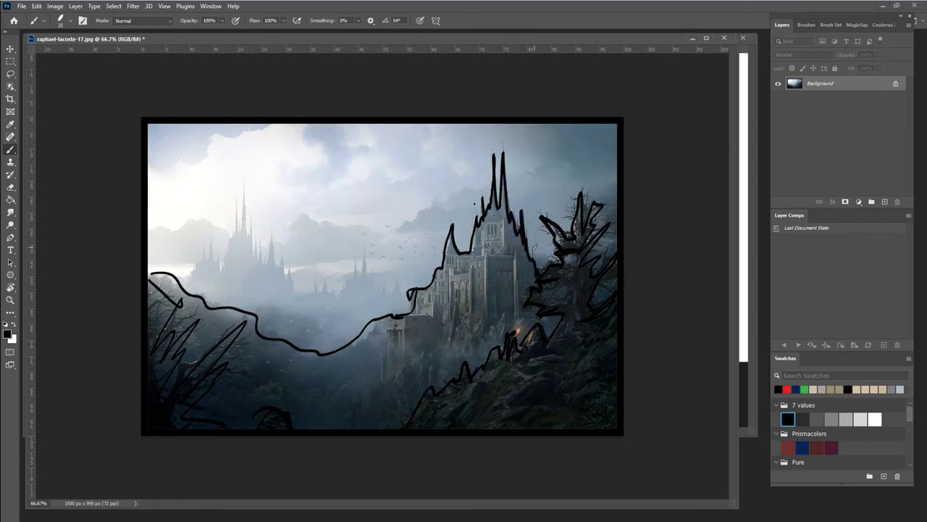
{"action": "mouse_move", "coordinate": [184, 281]}
{"action": "left_mouse_down"}
{"action": "mouse_move", "coordinate": [212, 249]}
{"action": "mouse_move", "coordinate": [229, 255]}
{"action": "mouse_move", "coordinate": [242, 217]}
{"action": "mouse_move", "coordinate": [264, 265]}
{"action": "mouse_move", "coordinate": [284, 270]}
{"action": "mouse_move", "coordinate": [300, 297]}
{"action": "mouse_move", "coordinate": [355, 270]}
{"action": "mouse_move", "coordinate": [371, 287]}
{"action": "mouse_move", "coordinate": [398, 289]}
{"action": "left_mouse_up"}
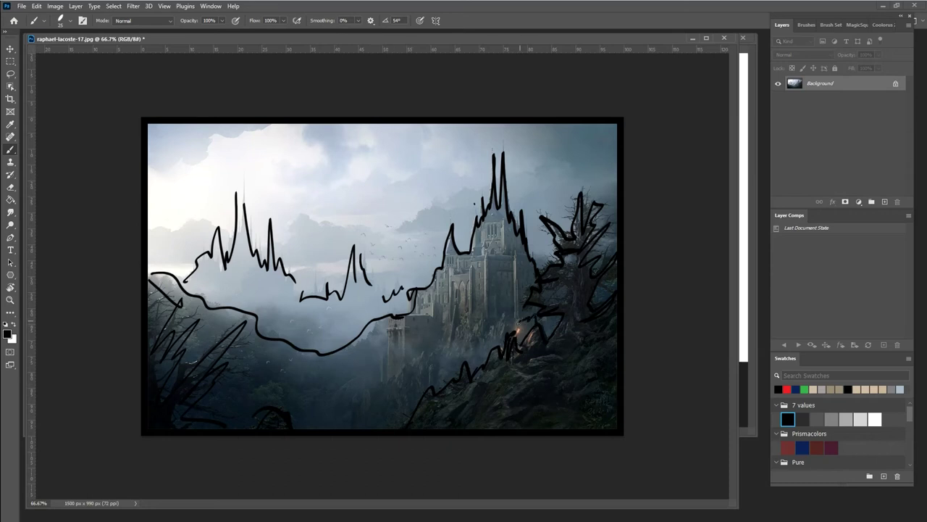
{"action": "mouse_move", "coordinate": [523, 319]}
{"action": "left_mouse_down"}
{"action": "mouse_move", "coordinate": [476, 332]}
{"action": "mouse_move", "coordinate": [459, 328]}
{"action": "mouse_move", "coordinate": [444, 353]}
{"action": "mouse_move", "coordinate": [409, 359]}
{"action": "mouse_move", "coordinate": [351, 401]}
{"action": "mouse_move", "coordinate": [340, 429]}
{"action": "left_mouse_up"}
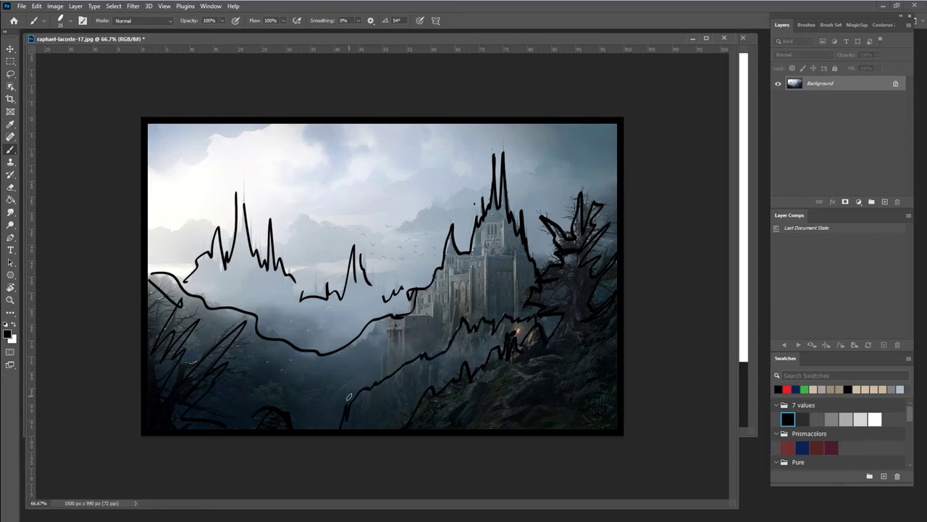
Outline the foreground hills and mid-distance ridges, then close the castle painting without saving
{"action": "mouse_move", "coordinate": [257, 392]}
{"action": "left_mouse_down"}
{"action": "mouse_move", "coordinate": [275, 381]}
{"action": "mouse_move", "coordinate": [305, 400]}
{"action": "mouse_move", "coordinate": [305, 429]}
{"action": "left_mouse_up"}
{"action": "mouse_move", "coordinate": [234, 364]}
{"action": "left_mouse_down"}
{"action": "mouse_move", "coordinate": [197, 347]}
{"action": "mouse_move", "coordinate": [166, 305]}
{"action": "left_mouse_up"}
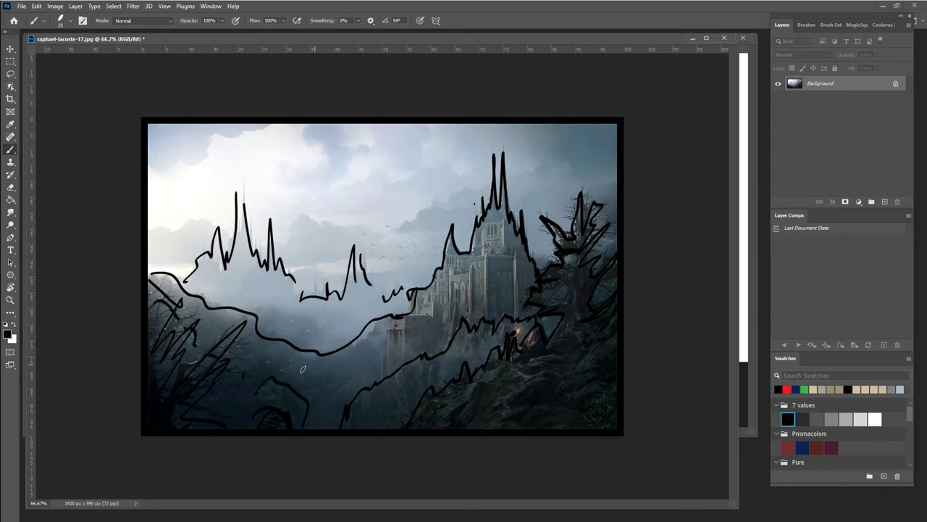
{"action": "left_click_drag", "start_coordinate": [268, 366], "coordinate": [304, 402]}
{"action": "mouse_move", "coordinate": [250, 315]}
{"action": "left_mouse_down"}
{"action": "mouse_move", "coordinate": [272, 303]}
{"action": "mouse_move", "coordinate": [350, 342]}
{"action": "left_mouse_up"}
{"action": "left_click_drag", "start_coordinate": [379, 269], "coordinate": [442, 266]}
{"action": "mouse_move", "coordinate": [345, 274]}
{"action": "left_mouse_down"}
{"action": "mouse_move", "coordinate": [290, 274]}
{"action": "mouse_move", "coordinate": [333, 280]}
{"action": "left_mouse_up"}
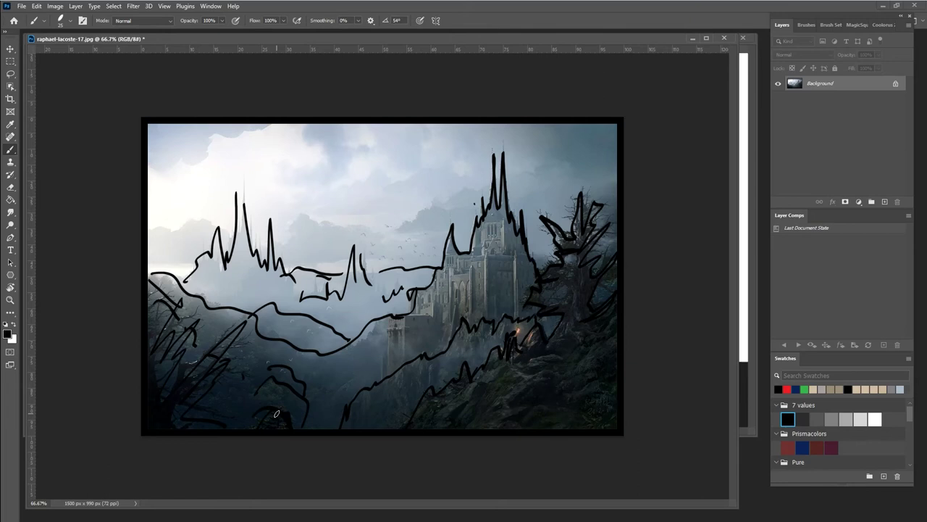
{"action": "left_click", "coordinate": [723, 38]}
{"action": "left_click", "coordinate": [461, 197]}
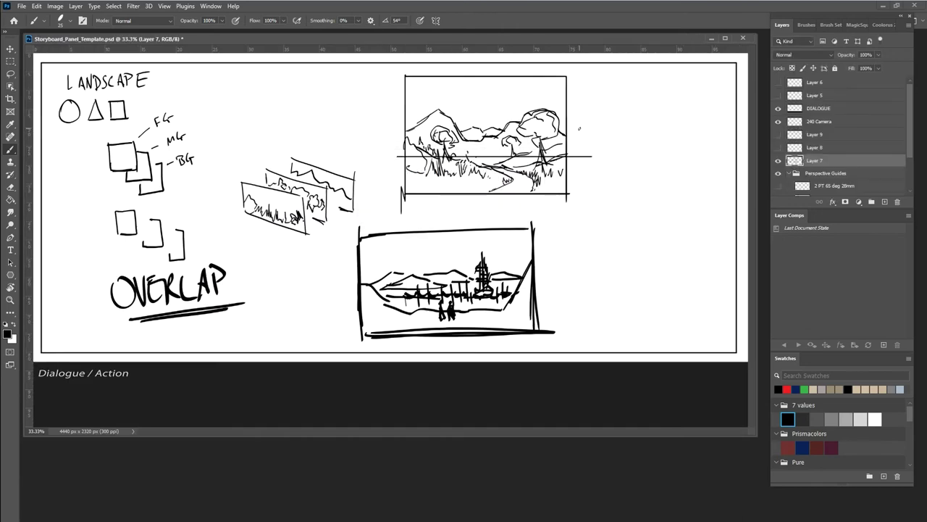
Draw a new thumbnail frame on Layer 7 beside the existing sketches
{"action": "left_click_drag", "start_coordinate": [575, 212], "coordinate": [577, 307]}
{"action": "mouse_move", "coordinate": [582, 212]}
{"action": "left_mouse_down"}
{"action": "mouse_move", "coordinate": [724, 209]}
{"action": "mouse_move", "coordinate": [723, 297]}
{"action": "left_mouse_up"}
{"action": "left_click_drag", "start_coordinate": [575, 312], "coordinate": [723, 307]}
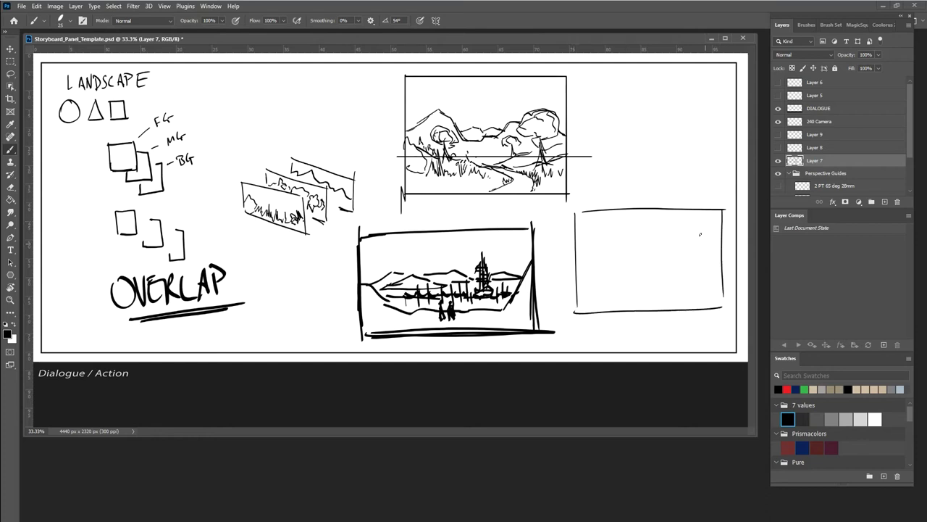
{"action": "left_click_drag", "start_coordinate": [578, 214], "coordinate": [576, 242]}
Sketch a horizon line, diagonal slopes and a jagged mountain ridge inside the new panel
{"action": "mouse_move", "coordinate": [574, 287]}
{"action": "left_mouse_down"}
{"action": "mouse_move", "coordinate": [730, 280]}
{"action": "mouse_move", "coordinate": [722, 304]}
{"action": "left_mouse_up"}
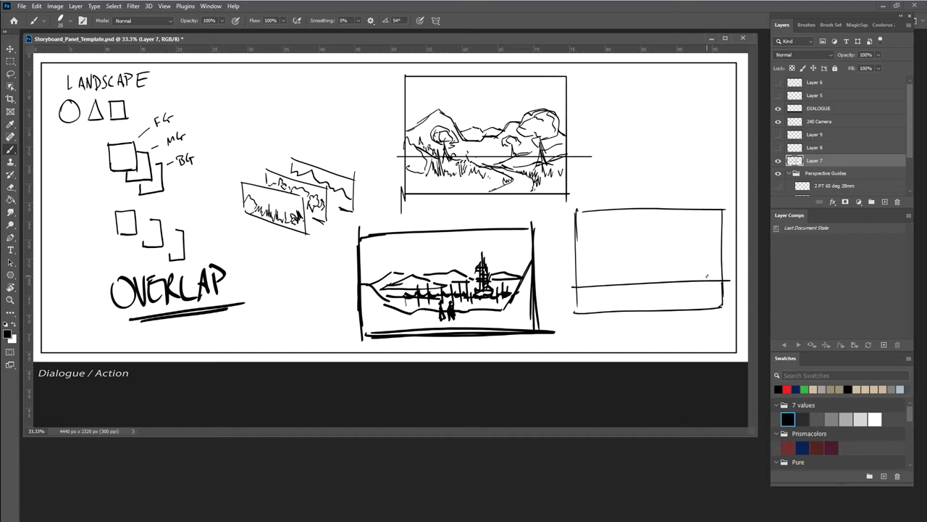
{"action": "left_click_drag", "start_coordinate": [724, 229], "coordinate": [655, 298]}
{"action": "left_click_drag", "start_coordinate": [579, 269], "coordinate": [631, 311]}
{"action": "left_click", "coordinate": [638, 306]}
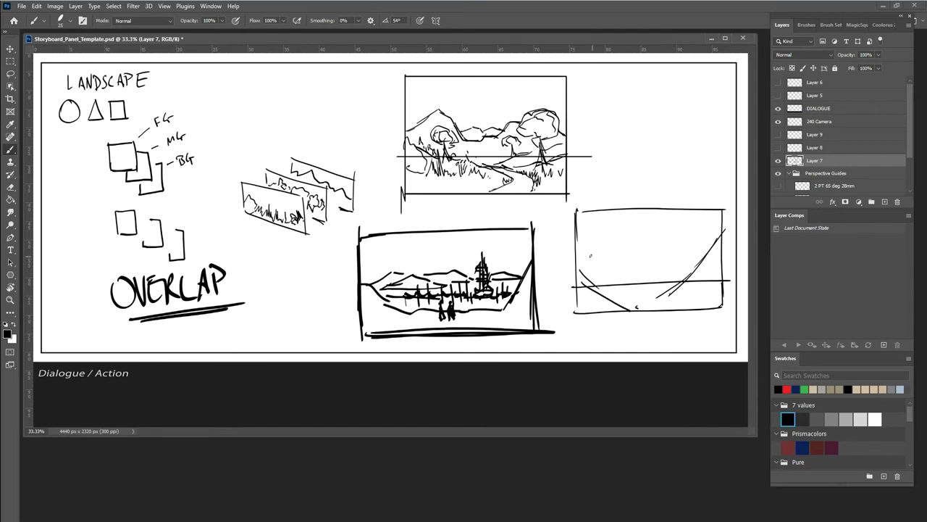
{"action": "mouse_move", "coordinate": [583, 251]}
{"action": "left_mouse_down"}
{"action": "mouse_move", "coordinate": [649, 274]}
{"action": "mouse_move", "coordinate": [612, 289]}
{"action": "mouse_move", "coordinate": [700, 259]}
{"action": "left_mouse_up"}
{"action": "mouse_move", "coordinate": [605, 260]}
{"action": "left_mouse_down"}
{"action": "mouse_move", "coordinate": [627, 247]}
{"action": "mouse_move", "coordinate": [668, 259]}
{"action": "mouse_move", "coordinate": [688, 241]}
{"action": "mouse_move", "coordinate": [692, 256]}
{"action": "mouse_move", "coordinate": [697, 245]}
{"action": "mouse_move", "coordinate": [591, 257]}
{"action": "left_mouse_up"}
{"action": "left_click_drag", "start_coordinate": [652, 252], "coordinate": [668, 248]}
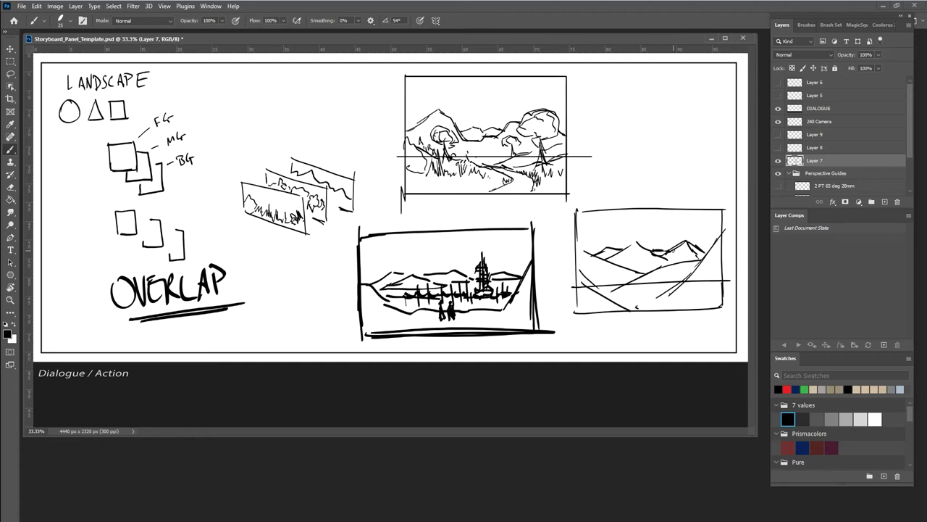
{"action": "left_click_drag", "start_coordinate": [678, 289], "coordinate": [641, 312]}
Redraw the thumbnail's top, right and bottom edges with heavier strokes
{"action": "mouse_move", "coordinate": [574, 211]}
{"action": "left_mouse_down"}
{"action": "mouse_move", "coordinate": [723, 210]}
{"action": "mouse_move", "coordinate": [721, 301]}
{"action": "left_mouse_up"}
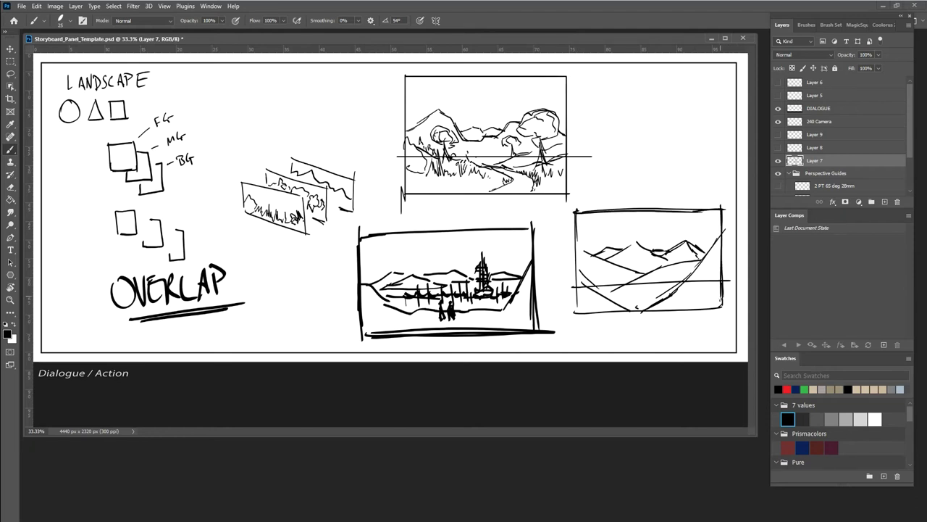
{"action": "left_click_drag", "start_coordinate": [723, 222], "coordinate": [725, 310]}
{"action": "left_click_drag", "start_coordinate": [578, 311], "coordinate": [727, 306]}
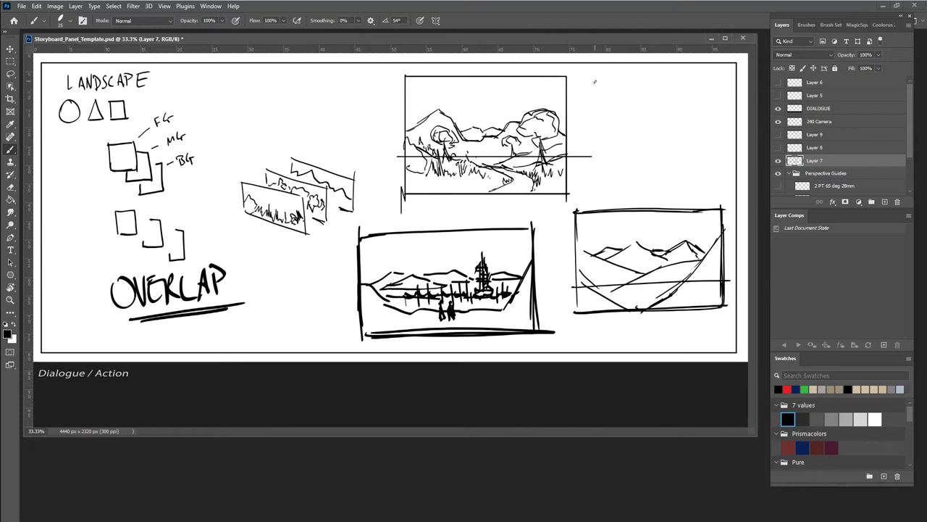
Draw a new top-right thumbnail frame with a high horizon and radiating perspective lines
{"action": "mouse_move", "coordinate": [595, 82]}
{"action": "left_mouse_down"}
{"action": "mouse_move", "coordinate": [595, 203]}
{"action": "mouse_move", "coordinate": [669, 78]}
{"action": "mouse_move", "coordinate": [730, 78]}
{"action": "mouse_move", "coordinate": [729, 168]}
{"action": "left_mouse_up"}
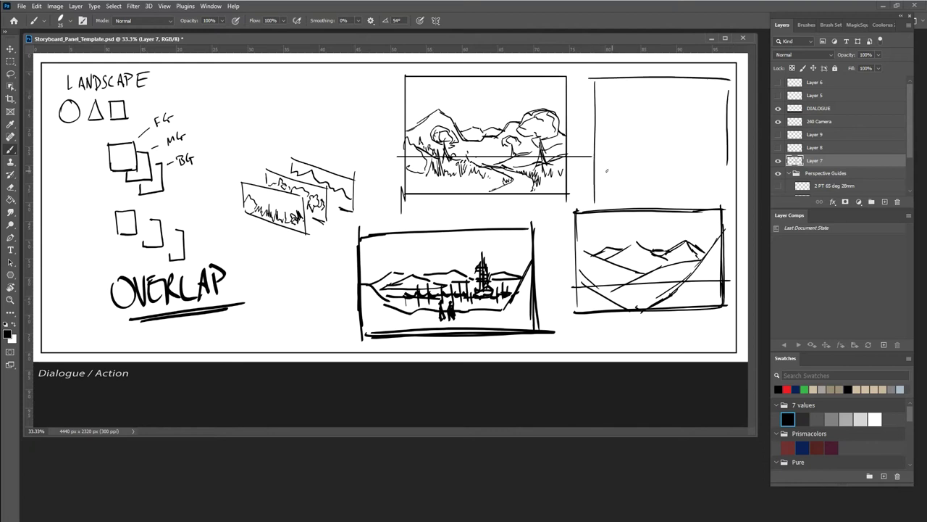
{"action": "left_click_drag", "start_coordinate": [597, 173], "coordinate": [733, 177]}
{"action": "left_click_drag", "start_coordinate": [596, 102], "coordinate": [726, 105]}
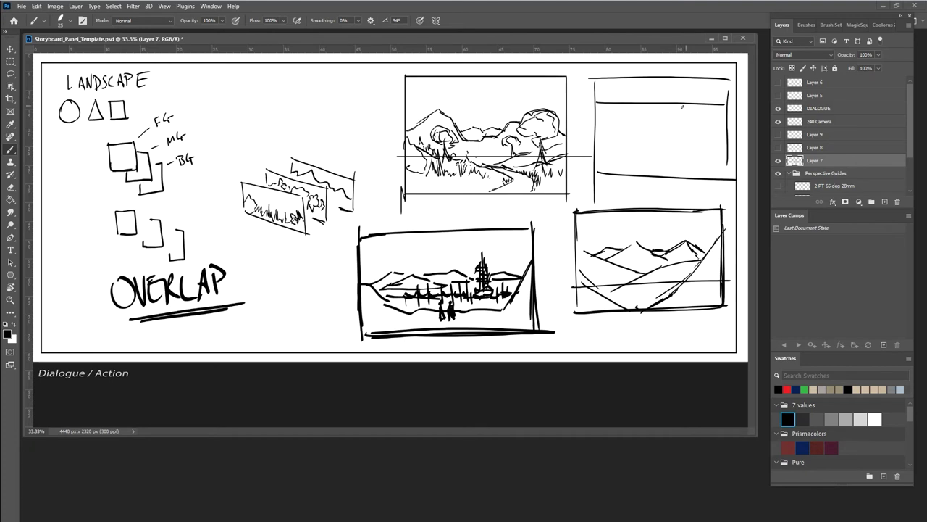
{"action": "left_click_drag", "start_coordinate": [668, 105], "coordinate": [584, 152]}
{"action": "left_click_drag", "start_coordinate": [675, 115], "coordinate": [638, 158]}
{"action": "left_click_drag", "start_coordinate": [687, 99], "coordinate": [617, 179]}
{"action": "left_click_drag", "start_coordinate": [694, 123], "coordinate": [681, 167]}
{"action": "mouse_move", "coordinate": [701, 99]}
{"action": "left_mouse_down"}
{"action": "mouse_move", "coordinate": [681, 178]}
{"action": "mouse_move", "coordinate": [703, 178]}
{"action": "left_mouse_up"}
{"action": "left_click_drag", "start_coordinate": [713, 130], "coordinate": [710, 160]}
Add diagonal and horizontal grid lines to the perspective, then sketch a round rock on it
{"action": "left_click_drag", "start_coordinate": [653, 101], "coordinate": [578, 131]}
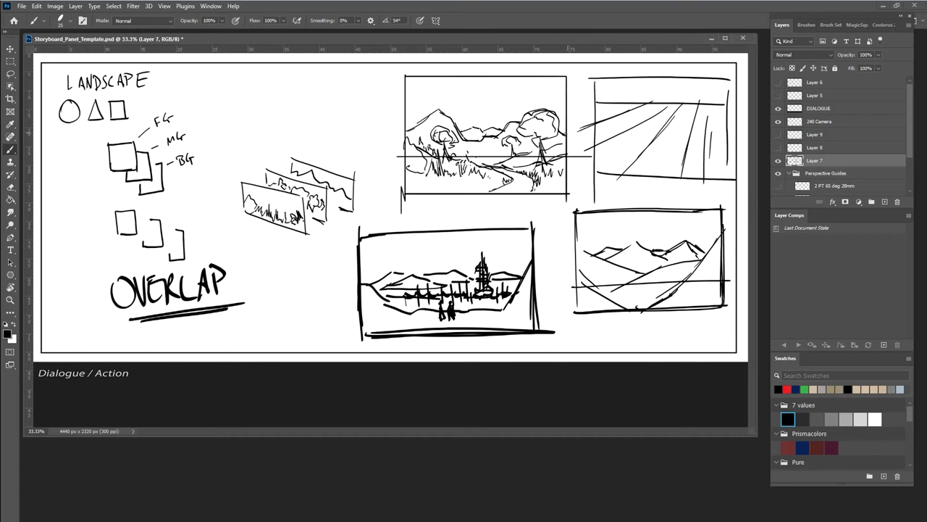
{"action": "left_click_drag", "start_coordinate": [647, 112], "coordinate": [593, 129]}
{"action": "mouse_move", "coordinate": [644, 110]}
{"action": "left_mouse_down"}
{"action": "mouse_move", "coordinate": [746, 116]}
{"action": "mouse_move", "coordinate": [732, 134]}
{"action": "left_mouse_up"}
{"action": "left_click_drag", "start_coordinate": [611, 137], "coordinate": [742, 154]}
{"action": "left_click_drag", "start_coordinate": [607, 167], "coordinate": [696, 153]}
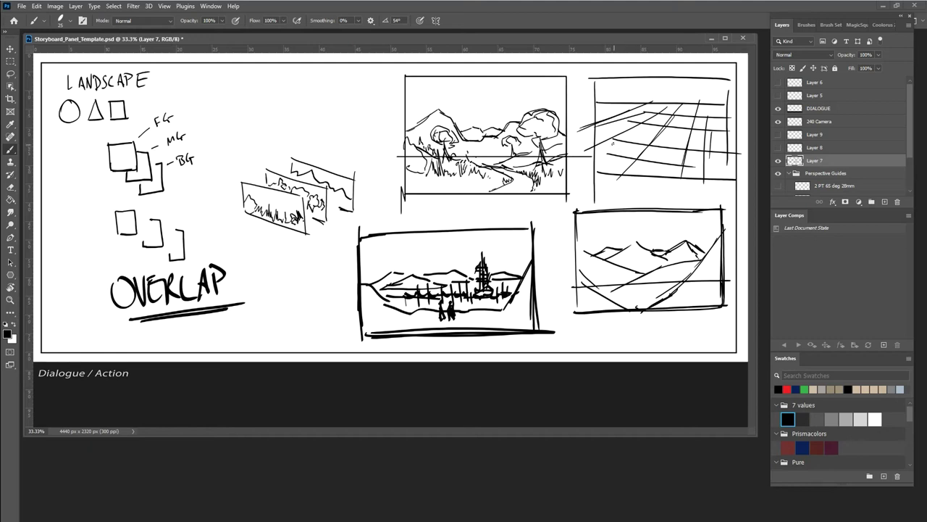
{"action": "mouse_move", "coordinate": [620, 140]}
{"action": "left_mouse_down"}
{"action": "mouse_move", "coordinate": [607, 154]}
{"action": "mouse_move", "coordinate": [628, 131]}
{"action": "mouse_move", "coordinate": [630, 155]}
{"action": "mouse_move", "coordinate": [615, 122]}
{"action": "mouse_move", "coordinate": [607, 152]}
{"action": "mouse_move", "coordinate": [632, 155]}
{"action": "left_mouse_up"}
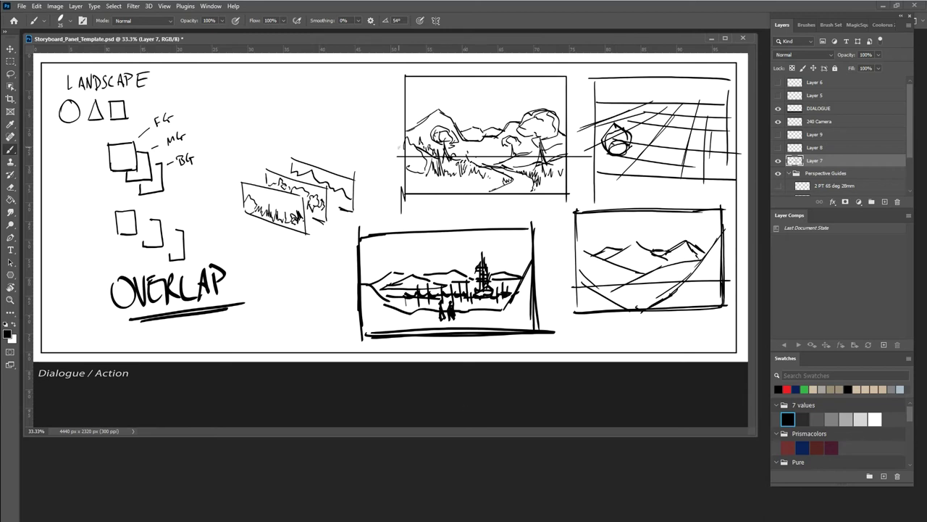
Mark the top-middle thumbnail's one-third horizon with an extended line and an upward arrow
{"action": "mouse_move", "coordinate": [383, 156]}
{"action": "left_mouse_down"}
{"action": "mouse_move", "coordinate": [403, 156]}
{"action": "mouse_move", "coordinate": [361, 149]}
{"action": "mouse_move", "coordinate": [365, 163]}
{"action": "left_mouse_up"}
{"action": "left_click_drag", "start_coordinate": [387, 196], "coordinate": [384, 155]}
{"action": "left_click_drag", "start_coordinate": [583, 156], "coordinate": [567, 157]}
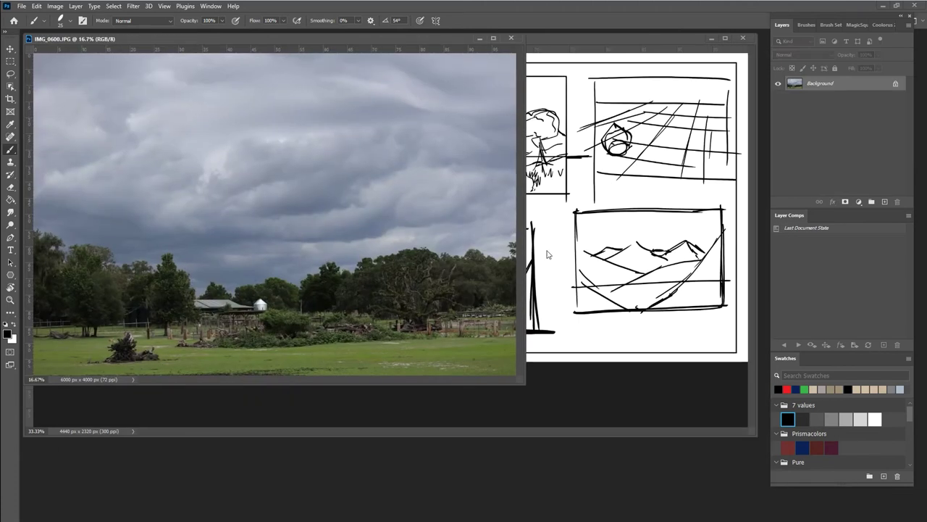
Move the storyboard window aside and enlarge the IMG_0600.JPG photo window to fill the workspace
{"action": "left_click", "coordinate": [526, 384]}
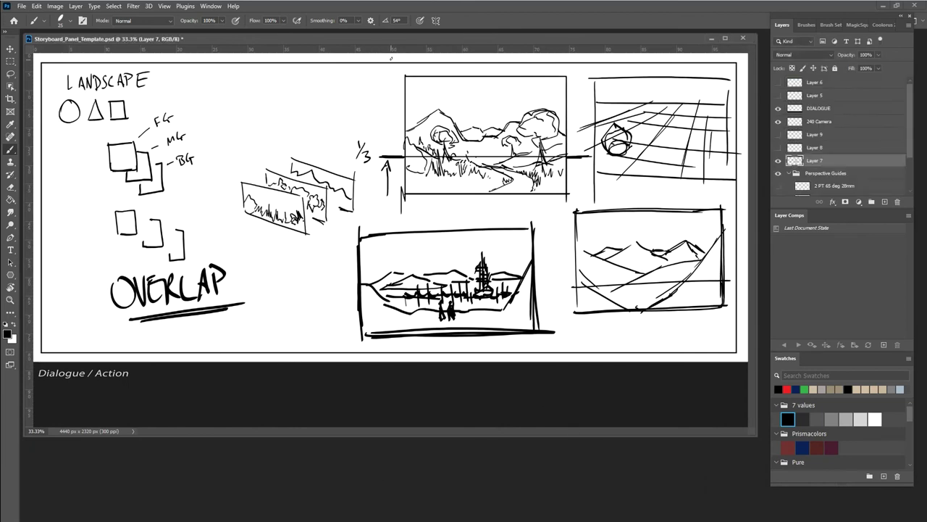
{"action": "left_click_drag", "start_coordinate": [391, 36], "coordinate": [399, 77]}
{"action": "left_click", "coordinate": [382, 38]}
{"action": "left_click_drag", "start_coordinate": [381, 37], "coordinate": [391, 60]}
{"action": "left_click_drag", "start_coordinate": [530, 399], "coordinate": [746, 502]}
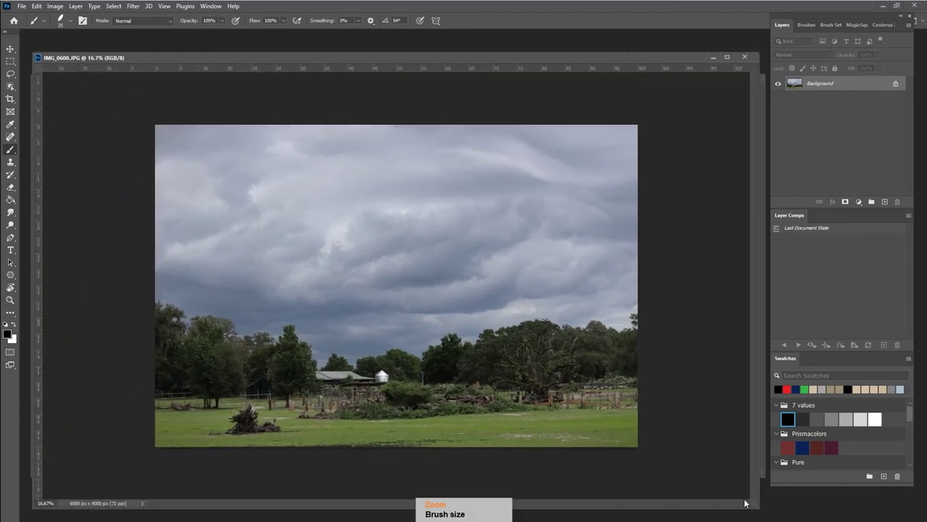
Add a new layer above the field photo, try a black horizon line, then undo it
{"action": "key", "text": "ctrl+plus"}
{"action": "key", "text": "ctrl+minus"}
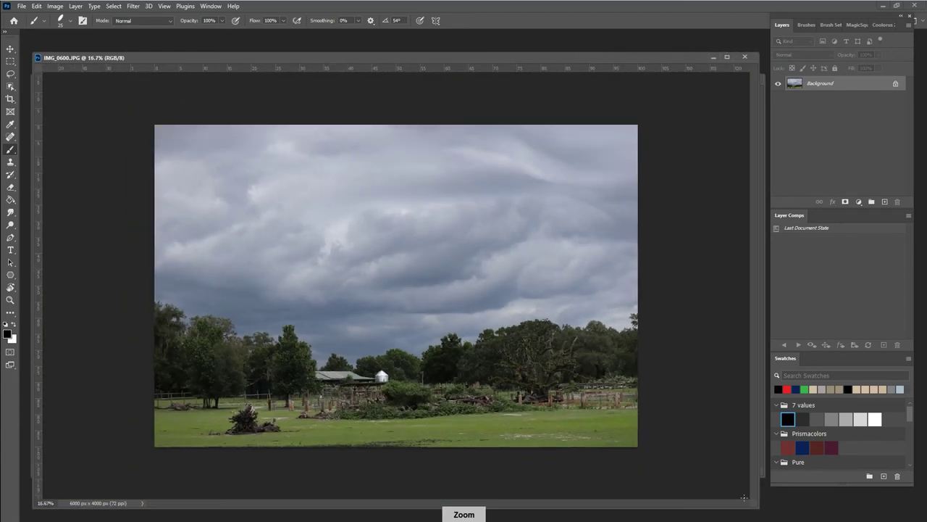
{"action": "left_click", "coordinate": [884, 203]}
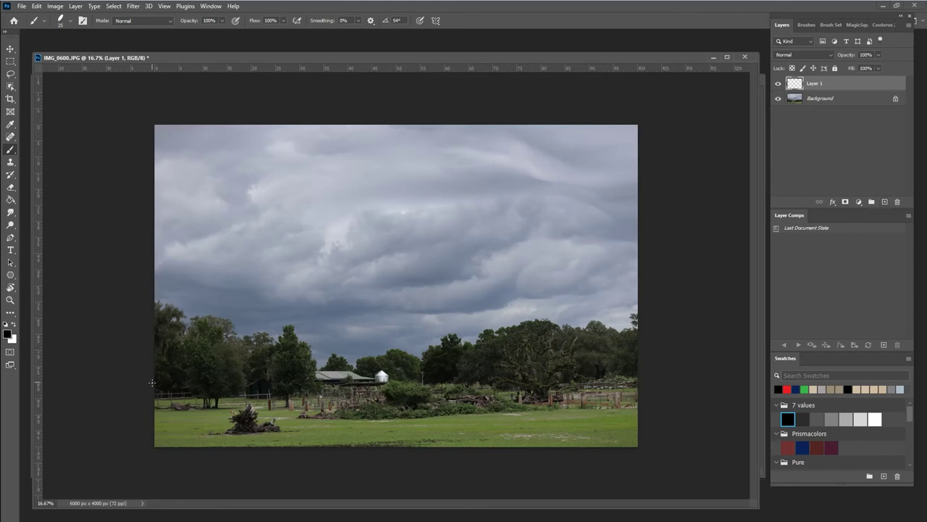
{"action": "left_click", "coordinate": [152, 383]}
{"action": "left_click", "coordinate": [370, 383], "text": "shift"}
{"action": "left_click", "coordinate": [682, 384], "text": "shift"}
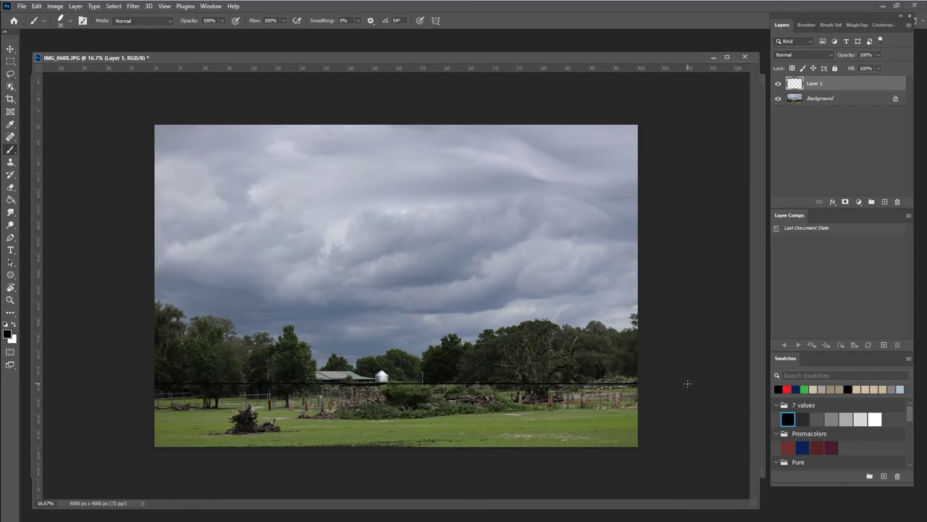
{"action": "key", "text": "ctrl+z"}
Switch to red, draw a straight horizon line, and outline the tree stump and debris pile
{"action": "left_click", "coordinate": [788, 388]}
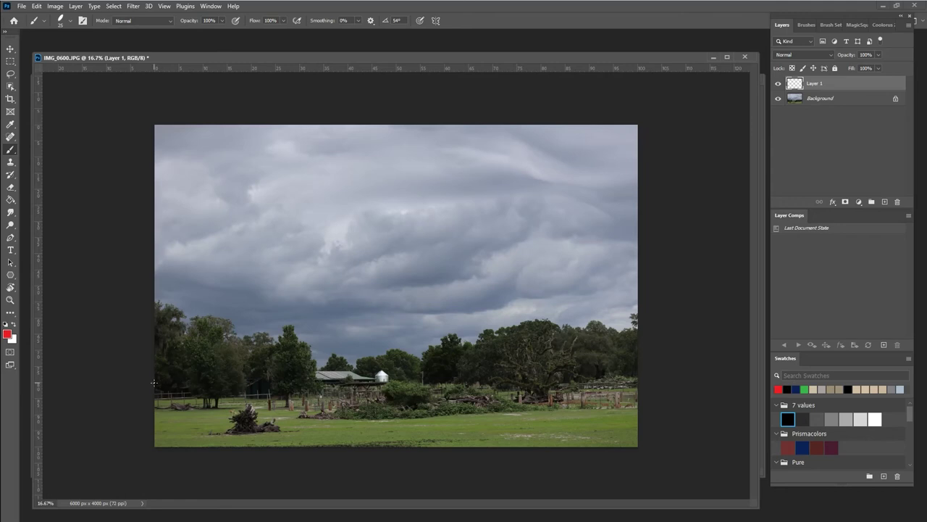
{"action": "left_click_drag", "start_coordinate": [153, 383], "coordinate": [702, 370]}
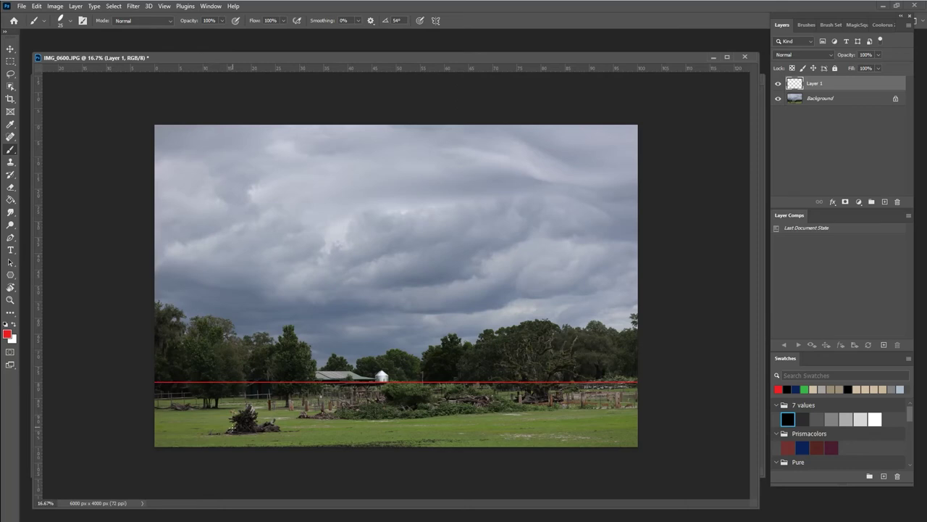
{"action": "left_click_drag", "start_coordinate": [237, 416], "coordinate": [235, 410]}
{"action": "mouse_move", "coordinate": [253, 431]}
{"action": "left_mouse_down"}
{"action": "mouse_move", "coordinate": [235, 431]}
{"action": "mouse_move", "coordinate": [279, 429]}
{"action": "mouse_move", "coordinate": [257, 431]}
{"action": "left_mouse_up"}
{"action": "left_click_drag", "start_coordinate": [382, 395], "coordinate": [375, 401]}
{"action": "mouse_move", "coordinate": [424, 385]}
{"action": "left_mouse_down"}
{"action": "mouse_move", "coordinate": [493, 397]}
{"action": "mouse_move", "coordinate": [505, 410]}
{"action": "left_mouse_up"}
Mark the four fence posts along the field in red
{"action": "left_click", "coordinate": [517, 398]}
{"action": "left_click", "coordinate": [548, 399]}
{"action": "left_click", "coordinate": [583, 395]}
{"action": "left_click", "coordinate": [621, 399]}
Outline the left tree, second tree, big oak, right-edge tree and treeline tops in red
{"action": "mouse_move", "coordinate": [176, 353]}
{"action": "left_mouse_down"}
{"action": "mouse_move", "coordinate": [239, 353]}
{"action": "mouse_move", "coordinate": [249, 368]}
{"action": "mouse_move", "coordinate": [213, 410]}
{"action": "mouse_move", "coordinate": [158, 405]}
{"action": "left_mouse_up"}
{"action": "mouse_move", "coordinate": [285, 405]}
{"action": "left_mouse_down"}
{"action": "mouse_move", "coordinate": [278, 345]}
{"action": "mouse_move", "coordinate": [317, 390]}
{"action": "mouse_move", "coordinate": [287, 406]}
{"action": "left_mouse_up"}
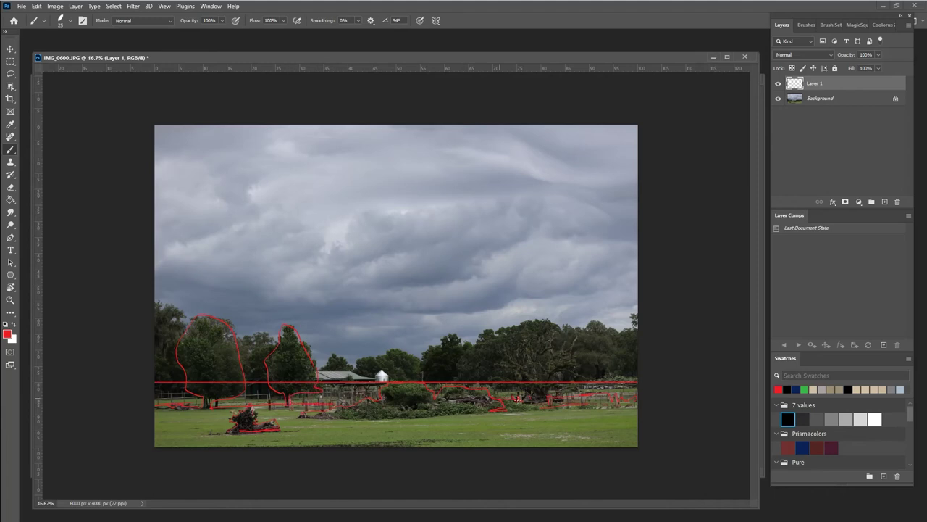
{"action": "mouse_move", "coordinate": [526, 391]}
{"action": "left_mouse_down"}
{"action": "mouse_move", "coordinate": [493, 374]}
{"action": "mouse_move", "coordinate": [502, 347]}
{"action": "mouse_move", "coordinate": [519, 360]}
{"action": "mouse_move", "coordinate": [541, 339]}
{"action": "mouse_move", "coordinate": [574, 348]}
{"action": "mouse_move", "coordinate": [569, 374]}
{"action": "mouse_move", "coordinate": [548, 395]}
{"action": "mouse_move", "coordinate": [593, 399]}
{"action": "left_mouse_up"}
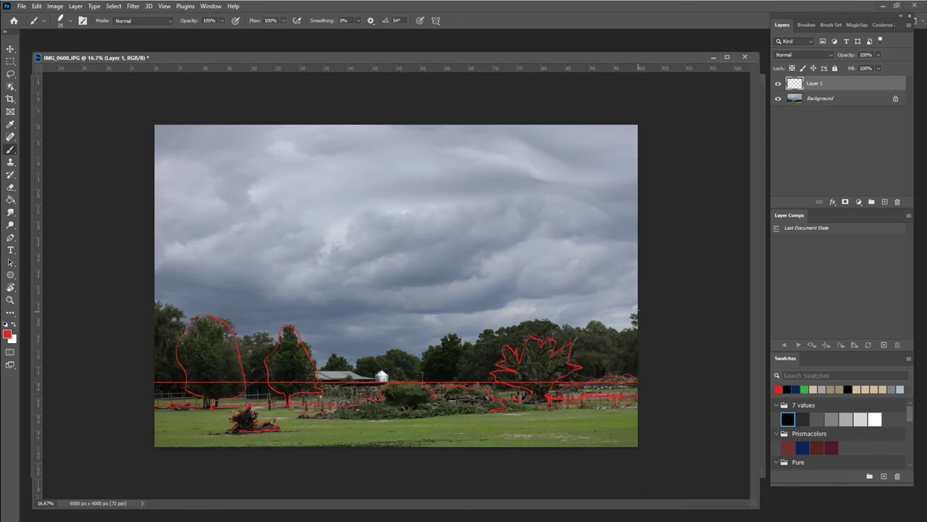
{"action": "mouse_move", "coordinate": [636, 311]}
{"action": "left_mouse_down"}
{"action": "mouse_move", "coordinate": [518, 322]}
{"action": "mouse_move", "coordinate": [469, 342]}
{"action": "mouse_move", "coordinate": [439, 339]}
{"action": "mouse_move", "coordinate": [420, 378]}
{"action": "mouse_move", "coordinate": [409, 355]}
{"action": "mouse_move", "coordinate": [387, 350]}
{"action": "mouse_move", "coordinate": [319, 369]}
{"action": "left_mouse_up"}
{"action": "mouse_move", "coordinate": [302, 335]}
{"action": "left_mouse_down"}
{"action": "mouse_move", "coordinate": [271, 345]}
{"action": "mouse_move", "coordinate": [243, 340]}
{"action": "mouse_move", "coordinate": [184, 324]}
{"action": "mouse_move", "coordinate": [150, 300]}
{"action": "left_mouse_up"}
Trace the barn roof, mark the white silo, and draw a line across the lower field
{"action": "left_click_drag", "start_coordinate": [321, 374], "coordinate": [375, 375]}
{"action": "left_click", "coordinate": [386, 376]}
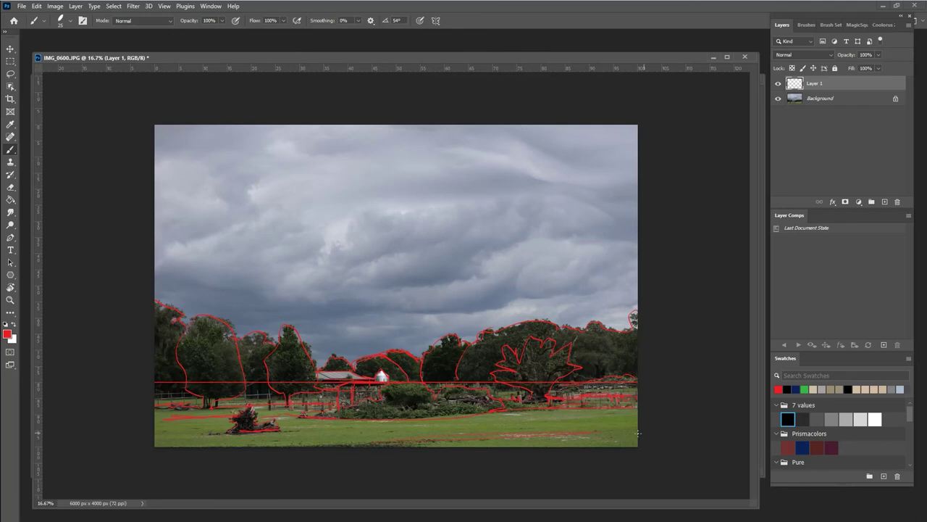
{"action": "left_click_drag", "start_coordinate": [637, 434], "coordinate": [290, 439]}
Sketch red sweeping curves and swirl strokes through the clouds
{"action": "mouse_move", "coordinate": [202, 289]}
{"action": "left_mouse_down"}
{"action": "mouse_move", "coordinate": [381, 315]}
{"action": "mouse_move", "coordinate": [478, 311]}
{"action": "mouse_move", "coordinate": [622, 261]}
{"action": "mouse_move", "coordinate": [564, 220]}
{"action": "mouse_move", "coordinate": [346, 253]}
{"action": "left_mouse_up"}
{"action": "mouse_move", "coordinate": [425, 247]}
{"action": "left_mouse_down"}
{"action": "mouse_move", "coordinate": [362, 284]}
{"action": "mouse_move", "coordinate": [458, 281]}
{"action": "left_mouse_up"}
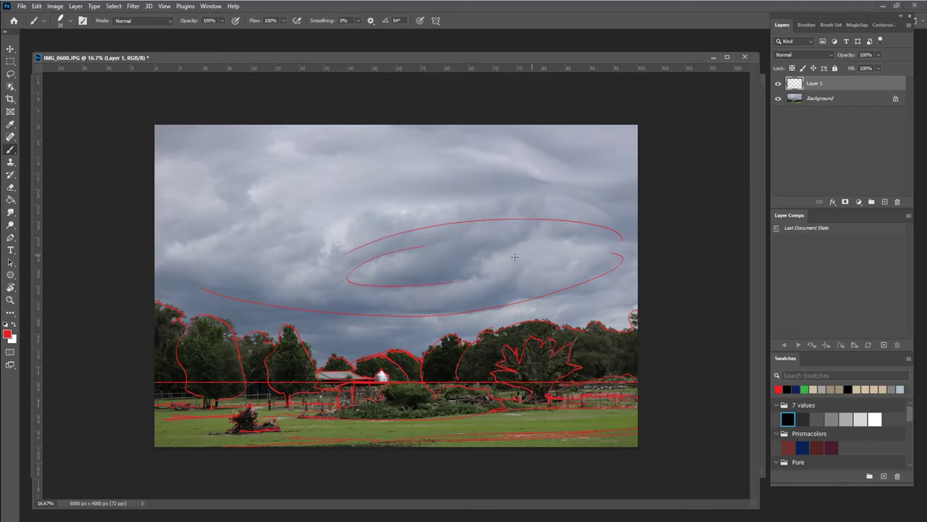
{"action": "left_click_drag", "start_coordinate": [515, 257], "coordinate": [467, 267]}
{"action": "mouse_move", "coordinate": [434, 243]}
{"action": "left_mouse_down"}
{"action": "mouse_move", "coordinate": [497, 239]}
{"action": "mouse_move", "coordinate": [507, 260]}
{"action": "left_mouse_up"}
{"action": "left_click_drag", "start_coordinate": [347, 246], "coordinate": [310, 268]}
{"action": "left_click_drag", "start_coordinate": [266, 213], "coordinate": [157, 252]}
{"action": "left_click_drag", "start_coordinate": [267, 215], "coordinate": [316, 220]}
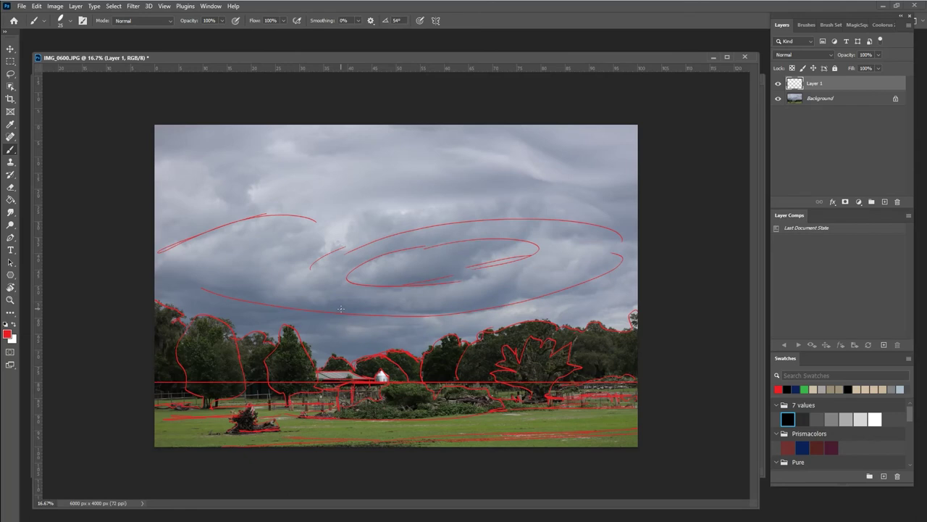
Erase the upper-left and lower sky swirl strokes, then return to the brush
{"action": "key", "text": "e"}
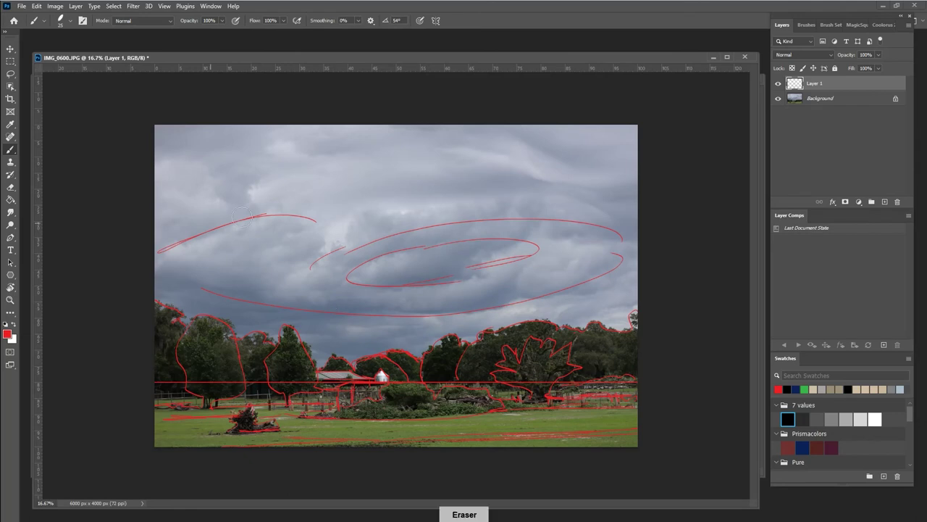
{"action": "left_click_drag", "start_coordinate": [242, 217], "coordinate": [160, 250]}
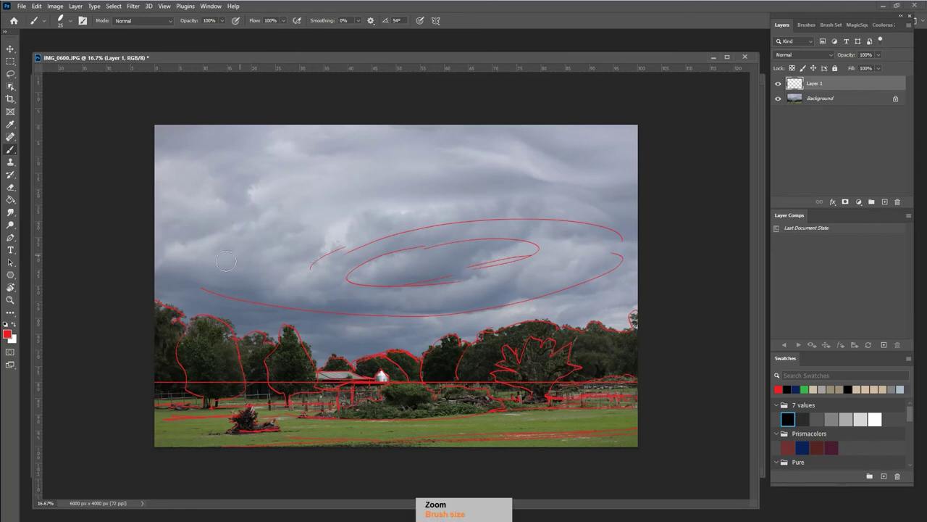
{"action": "mouse_move", "coordinate": [197, 268]}
{"action": "left_mouse_down"}
{"action": "mouse_move", "coordinate": [293, 299]}
{"action": "mouse_move", "coordinate": [215, 287]}
{"action": "mouse_move", "coordinate": [304, 298]}
{"action": "mouse_move", "coordinate": [499, 294]}
{"action": "mouse_move", "coordinate": [458, 297]}
{"action": "mouse_move", "coordinate": [639, 269]}
{"action": "mouse_move", "coordinate": [396, 278]}
{"action": "mouse_move", "coordinate": [581, 236]}
{"action": "mouse_move", "coordinate": [361, 258]}
{"action": "mouse_move", "coordinate": [323, 251]}
{"action": "mouse_move", "coordinate": [447, 293]}
{"action": "left_mouse_up"}
{"action": "key", "text": "p"}
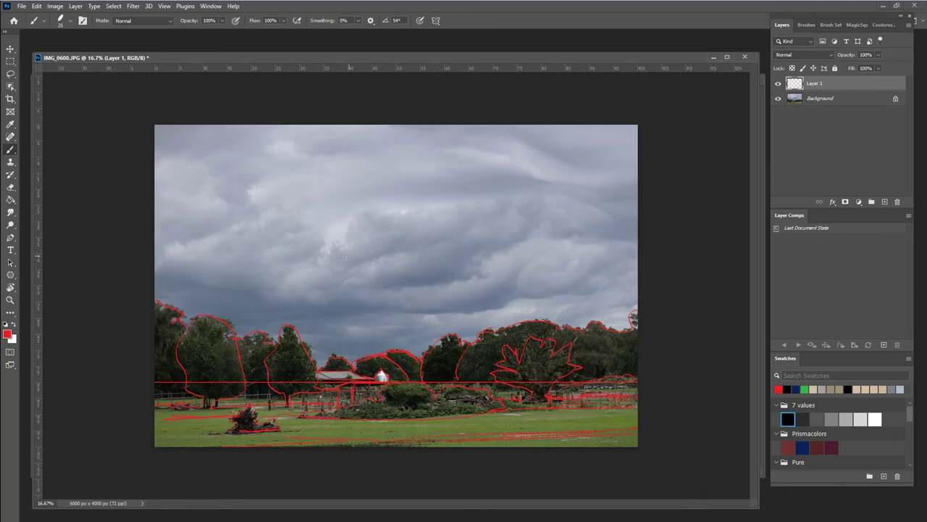
Outline the central cloud band and trace the upper and lower cloud edges across the sky
{"action": "mouse_move", "coordinate": [345, 265]}
{"action": "left_mouse_down"}
{"action": "mouse_move", "coordinate": [500, 221]}
{"action": "mouse_move", "coordinate": [490, 205]}
{"action": "mouse_move", "coordinate": [422, 205]}
{"action": "mouse_move", "coordinate": [334, 222]}
{"action": "mouse_move", "coordinate": [320, 248]}
{"action": "mouse_move", "coordinate": [346, 265]}
{"action": "mouse_move", "coordinate": [319, 265]}
{"action": "mouse_move", "coordinate": [352, 239]}
{"action": "mouse_move", "coordinate": [395, 227]}
{"action": "mouse_move", "coordinate": [494, 205]}
{"action": "mouse_move", "coordinate": [498, 218]}
{"action": "mouse_move", "coordinate": [427, 239]}
{"action": "mouse_move", "coordinate": [472, 220]}
{"action": "mouse_move", "coordinate": [447, 216]}
{"action": "mouse_move", "coordinate": [515, 215]}
{"action": "mouse_move", "coordinate": [344, 262]}
{"action": "mouse_move", "coordinate": [438, 210]}
{"action": "mouse_move", "coordinate": [332, 261]}
{"action": "mouse_move", "coordinate": [493, 214]}
{"action": "mouse_move", "coordinate": [333, 254]}
{"action": "left_mouse_up"}
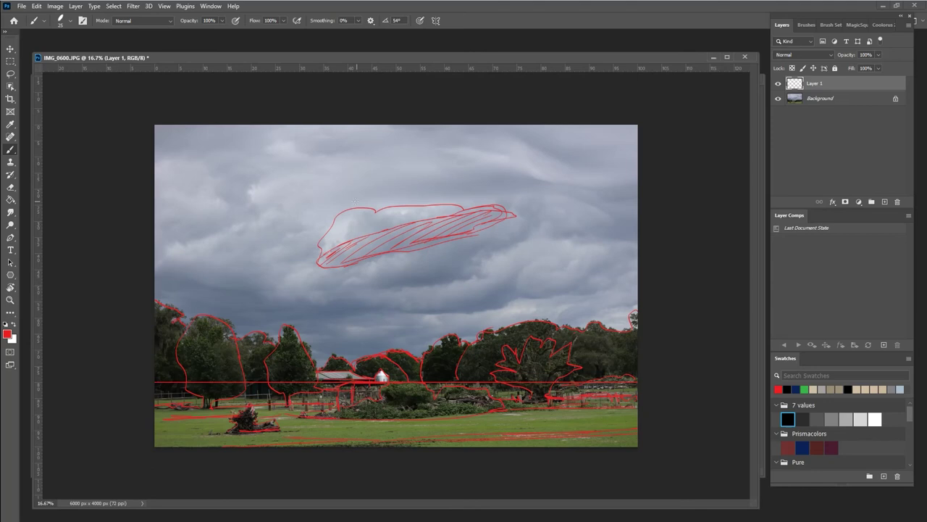
{"action": "mouse_move", "coordinate": [637, 174]}
{"action": "left_mouse_down"}
{"action": "mouse_move", "coordinate": [605, 186]}
{"action": "mouse_move", "coordinate": [413, 140]}
{"action": "mouse_move", "coordinate": [306, 150]}
{"action": "mouse_move", "coordinate": [258, 183]}
{"action": "mouse_move", "coordinate": [283, 203]}
{"action": "mouse_move", "coordinate": [151, 235]}
{"action": "left_mouse_up"}
{"action": "left_click_drag", "start_coordinate": [145, 153], "coordinate": [232, 118]}
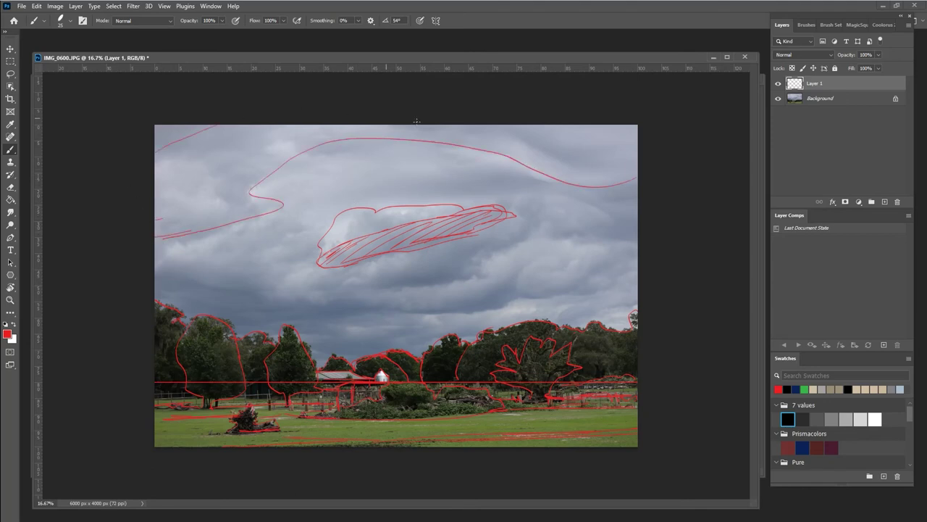
{"action": "mouse_move", "coordinate": [160, 266]}
{"action": "left_mouse_down"}
{"action": "mouse_move", "coordinate": [336, 281]}
{"action": "mouse_move", "coordinate": [326, 284]}
{"action": "mouse_move", "coordinate": [574, 223]}
{"action": "mouse_move", "coordinate": [601, 228]}
{"action": "left_mouse_up"}
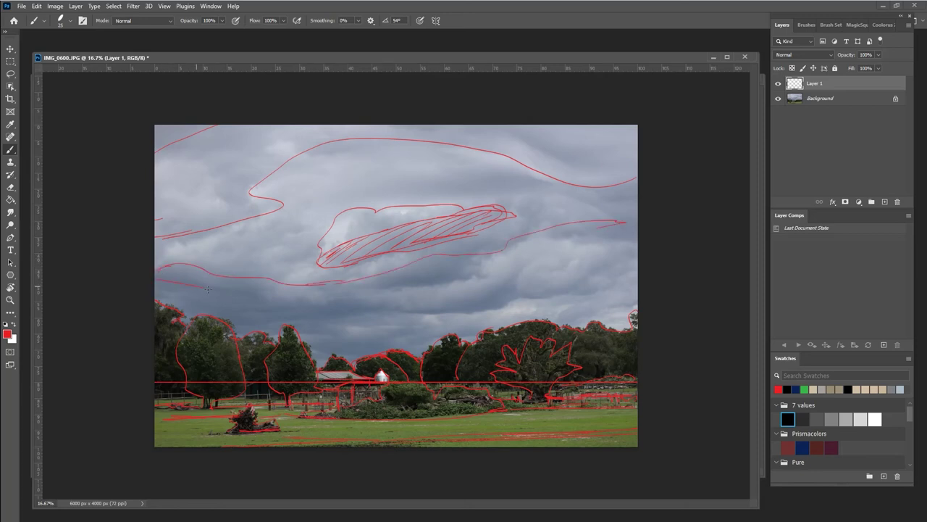
{"action": "mouse_move", "coordinate": [207, 289]}
{"action": "left_mouse_down"}
{"action": "mouse_move", "coordinate": [346, 299]}
{"action": "mouse_move", "coordinate": [492, 274]}
{"action": "mouse_move", "coordinate": [616, 228]}
{"action": "left_mouse_up"}
{"action": "left_click_drag", "start_coordinate": [205, 270], "coordinate": [213, 263]}
{"action": "mouse_move", "coordinate": [291, 291]}
{"action": "left_mouse_down"}
{"action": "mouse_move", "coordinate": [616, 223]}
{"action": "mouse_move", "coordinate": [571, 183]}
{"action": "left_mouse_up"}
{"action": "mouse_move", "coordinate": [166, 261]}
{"action": "left_mouse_down"}
{"action": "mouse_move", "coordinate": [178, 241]}
{"action": "mouse_move", "coordinate": [208, 225]}
{"action": "left_mouse_up"}
Hatch the clouds in red, including the lower-right band and the sky above the treeline
{"action": "left_click_drag", "start_coordinate": [593, 205], "coordinate": [563, 192]}
{"action": "mouse_move", "coordinate": [275, 196]}
{"action": "left_mouse_down"}
{"action": "mouse_move", "coordinate": [295, 182]}
{"action": "mouse_move", "coordinate": [482, 161]}
{"action": "mouse_move", "coordinate": [514, 167]}
{"action": "mouse_move", "coordinate": [359, 176]}
{"action": "mouse_move", "coordinate": [557, 174]}
{"action": "left_mouse_up"}
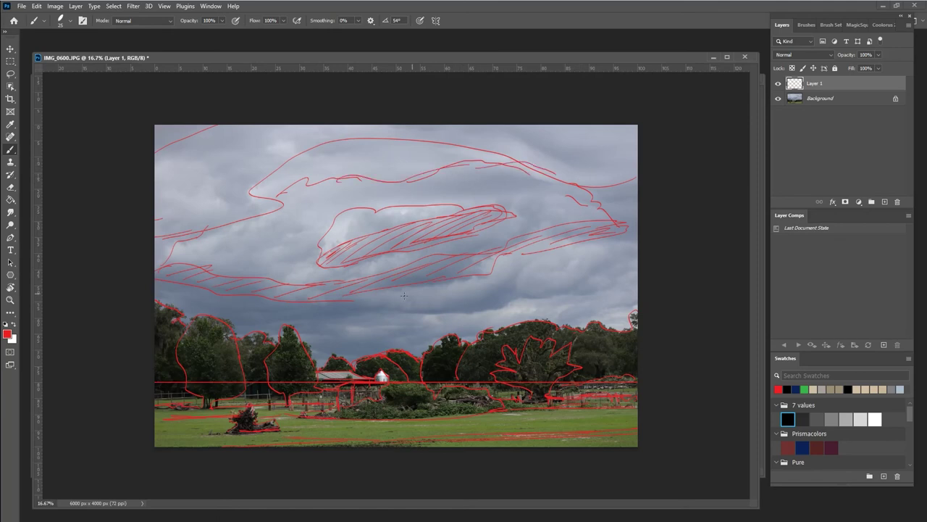
{"action": "mouse_move", "coordinate": [391, 311]}
{"action": "left_mouse_down"}
{"action": "mouse_move", "coordinate": [550, 298]}
{"action": "mouse_move", "coordinate": [640, 274]}
{"action": "mouse_move", "coordinate": [349, 314]}
{"action": "left_mouse_up"}
{"action": "mouse_move", "coordinate": [402, 297]}
{"action": "left_mouse_down"}
{"action": "mouse_move", "coordinate": [540, 289]}
{"action": "mouse_move", "coordinate": [631, 255]}
{"action": "left_mouse_up"}
{"action": "left_click_drag", "start_coordinate": [565, 287], "coordinate": [618, 269]}
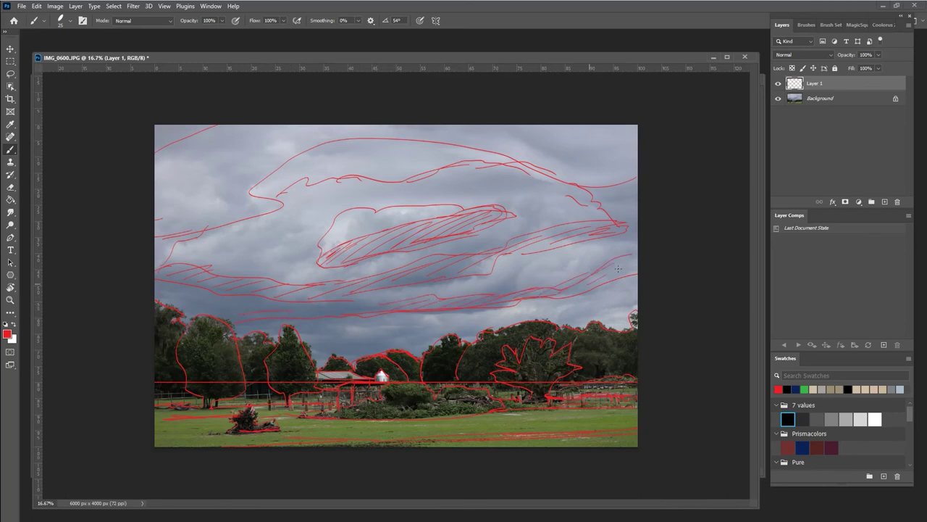
{"action": "mouse_move", "coordinate": [404, 323]}
{"action": "left_mouse_down"}
{"action": "mouse_move", "coordinate": [345, 326]}
{"action": "mouse_move", "coordinate": [484, 332]}
{"action": "left_mouse_up"}
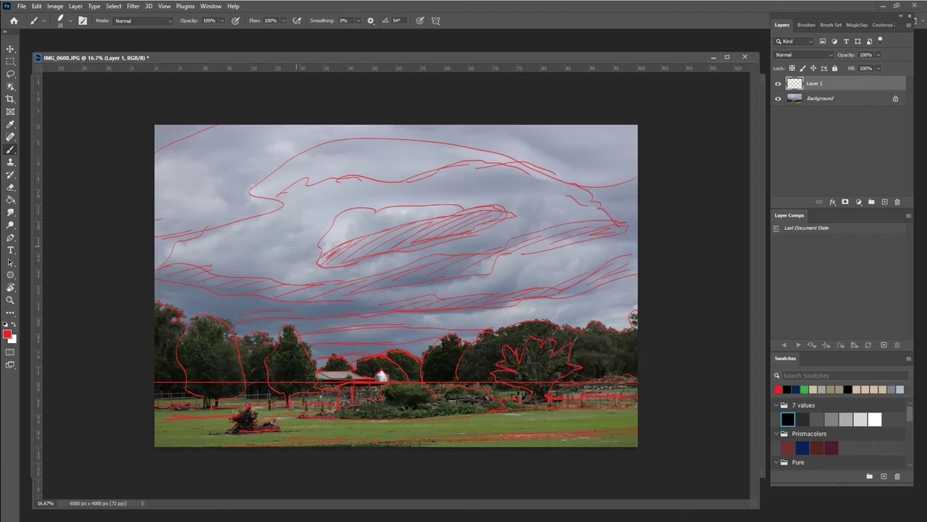
Erase the central cloud's hatching and redraw that cloud's lower edge and top arc in red
{"action": "key", "text": "e"}
{"action": "mouse_move", "coordinate": [323, 239]}
{"action": "left_mouse_down"}
{"action": "mouse_move", "coordinate": [471, 211]}
{"action": "mouse_move", "coordinate": [362, 239]}
{"action": "mouse_move", "coordinate": [445, 237]}
{"action": "mouse_move", "coordinate": [362, 254]}
{"action": "mouse_move", "coordinate": [268, 206]}
{"action": "mouse_move", "coordinate": [304, 152]}
{"action": "mouse_move", "coordinate": [171, 232]}
{"action": "mouse_move", "coordinate": [522, 166]}
{"action": "mouse_move", "coordinate": [631, 176]}
{"action": "mouse_move", "coordinate": [362, 140]}
{"action": "mouse_move", "coordinate": [174, 150]}
{"action": "left_mouse_up"}
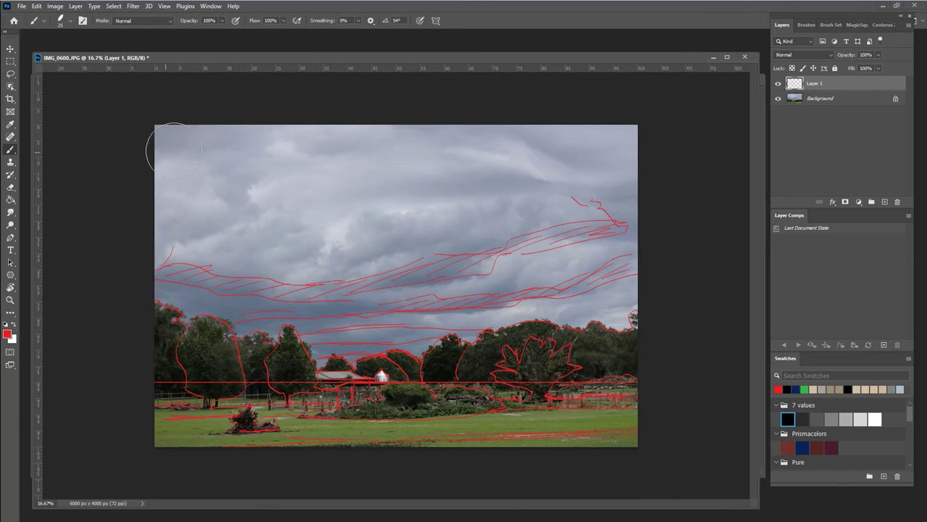
{"action": "key", "text": "b"}
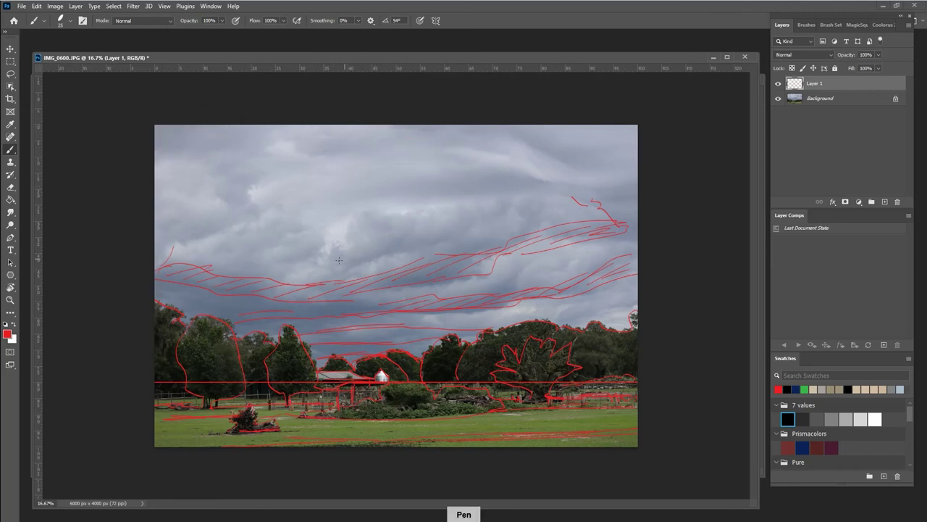
{"action": "mouse_move", "coordinate": [311, 281]}
{"action": "left_mouse_down"}
{"action": "mouse_move", "coordinate": [328, 244]}
{"action": "mouse_move", "coordinate": [389, 207]}
{"action": "mouse_move", "coordinate": [461, 212]}
{"action": "mouse_move", "coordinate": [522, 189]}
{"action": "mouse_move", "coordinate": [594, 210]}
{"action": "left_mouse_up"}
{"action": "mouse_move", "coordinate": [320, 251]}
{"action": "left_mouse_down"}
{"action": "mouse_move", "coordinate": [291, 237]}
{"action": "mouse_move", "coordinate": [180, 246]}
{"action": "mouse_move", "coordinate": [155, 259]}
{"action": "mouse_move", "coordinate": [338, 241]}
{"action": "mouse_move", "coordinate": [309, 281]}
{"action": "left_mouse_up"}
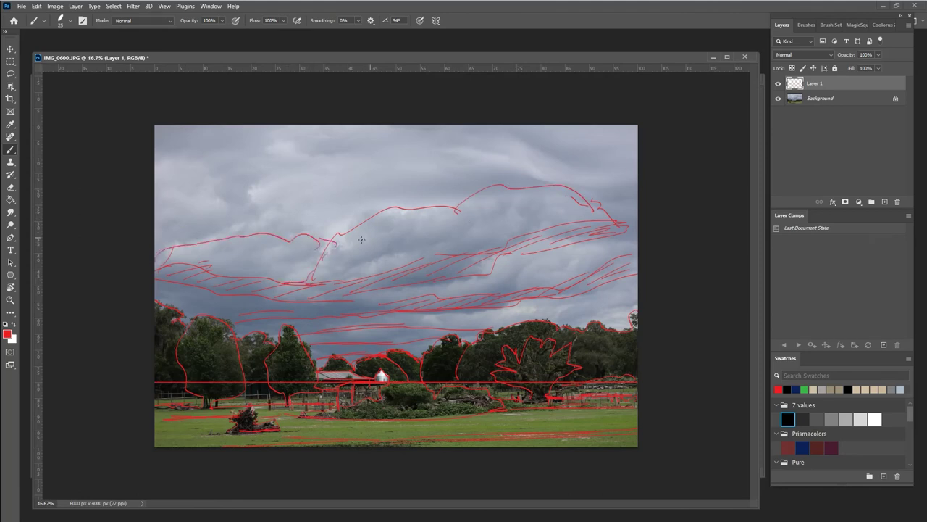
{"action": "left_click_drag", "start_coordinate": [326, 247], "coordinate": [378, 220]}
Outline and hatch the upper cloud band, including its top-left corner edge
{"action": "mouse_move", "coordinate": [159, 208]}
{"action": "left_mouse_down"}
{"action": "mouse_move", "coordinate": [389, 186]}
{"action": "mouse_move", "coordinate": [286, 201]}
{"action": "left_mouse_up"}
{"action": "left_click_drag", "start_coordinate": [353, 187], "coordinate": [397, 184]}
{"action": "mouse_move", "coordinate": [157, 189]}
{"action": "left_mouse_down"}
{"action": "mouse_move", "coordinate": [336, 165]}
{"action": "mouse_move", "coordinate": [396, 186]}
{"action": "mouse_move", "coordinate": [384, 145]}
{"action": "mouse_move", "coordinate": [348, 125]}
{"action": "left_mouse_up"}
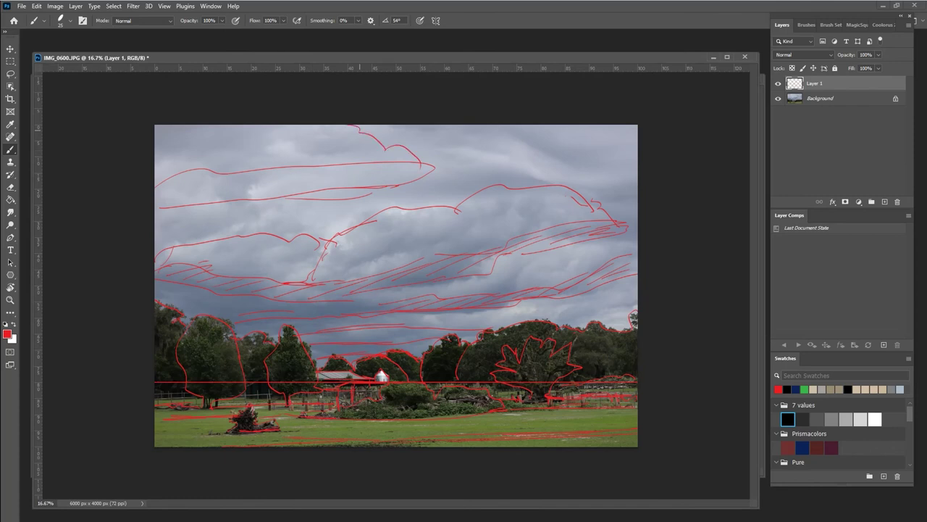
{"action": "left_click_drag", "start_coordinate": [185, 126], "coordinate": [159, 145]}
{"action": "mouse_move", "coordinate": [171, 188]}
{"action": "left_mouse_down"}
{"action": "mouse_move", "coordinate": [372, 171]}
{"action": "mouse_move", "coordinate": [417, 171]}
{"action": "mouse_move", "coordinate": [425, 182]}
{"action": "left_mouse_up"}
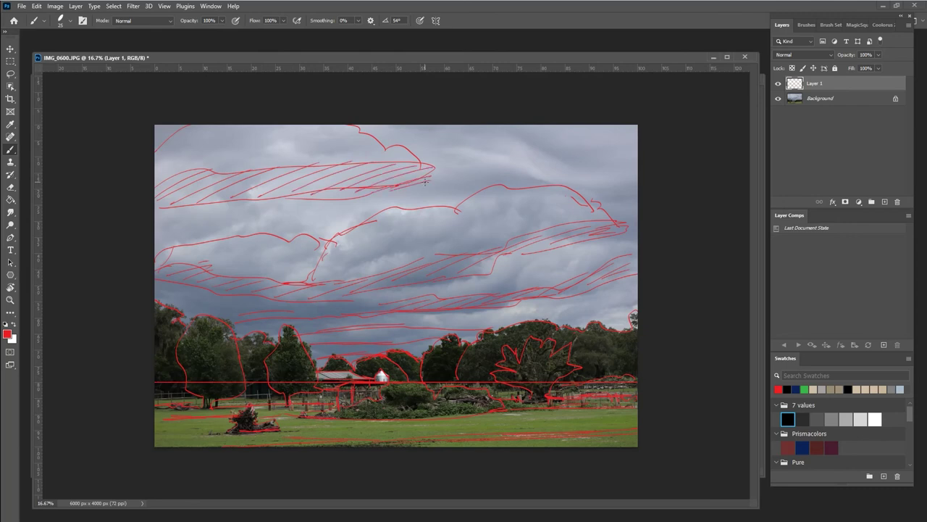
Hatch the middle cloud band in red from left to right
{"action": "left_click_drag", "start_coordinate": [384, 291], "coordinate": [416, 285]}
{"action": "left_click_drag", "start_coordinate": [320, 300], "coordinate": [380, 290]}
{"action": "left_click_drag", "start_coordinate": [491, 272], "coordinate": [540, 250]}
{"action": "mouse_move", "coordinate": [549, 252]}
{"action": "left_mouse_down"}
{"action": "mouse_move", "coordinate": [577, 244]}
{"action": "mouse_move", "coordinate": [501, 261]}
{"action": "left_mouse_up"}
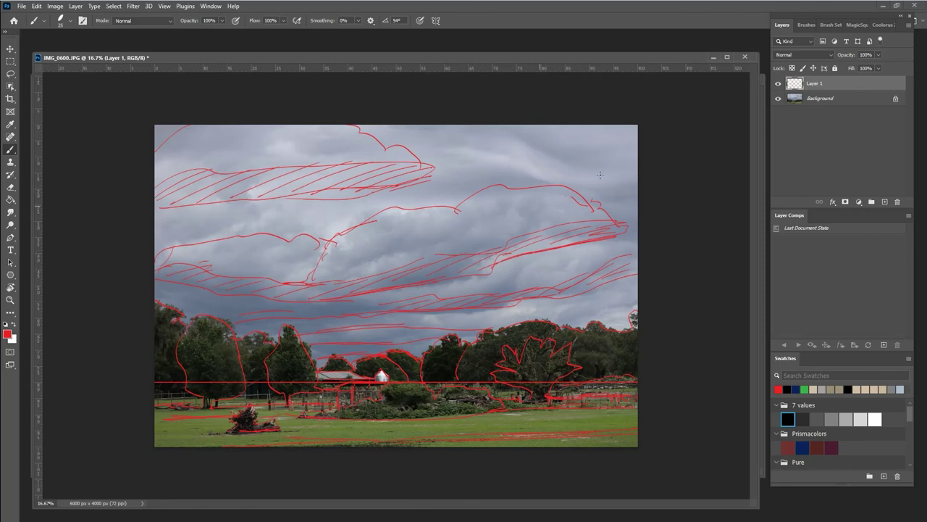
Draw the upper-right cloud lines out to the right edge, then hide the photo layer
{"action": "mouse_move", "coordinate": [605, 218]}
{"action": "left_mouse_down"}
{"action": "mouse_move", "coordinate": [586, 201]}
{"action": "mouse_move", "coordinate": [452, 204]}
{"action": "left_mouse_up"}
{"action": "left_click_drag", "start_coordinate": [480, 149], "coordinate": [627, 175]}
{"action": "mouse_move", "coordinate": [568, 169]}
{"action": "left_mouse_down"}
{"action": "mouse_move", "coordinate": [439, 164]}
{"action": "mouse_move", "coordinate": [463, 176]}
{"action": "mouse_move", "coordinate": [424, 179]}
{"action": "mouse_move", "coordinate": [626, 190]}
{"action": "mouse_move", "coordinate": [423, 190]}
{"action": "left_mouse_up"}
{"action": "mouse_move", "coordinate": [567, 194]}
{"action": "left_mouse_down"}
{"action": "mouse_move", "coordinate": [441, 166]}
{"action": "mouse_move", "coordinate": [470, 149]}
{"action": "left_mouse_up"}
{"action": "mouse_move", "coordinate": [428, 189]}
{"action": "left_mouse_down"}
{"action": "mouse_move", "coordinate": [632, 202]}
{"action": "mouse_move", "coordinate": [612, 164]}
{"action": "mouse_move", "coordinate": [559, 126]}
{"action": "left_mouse_up"}
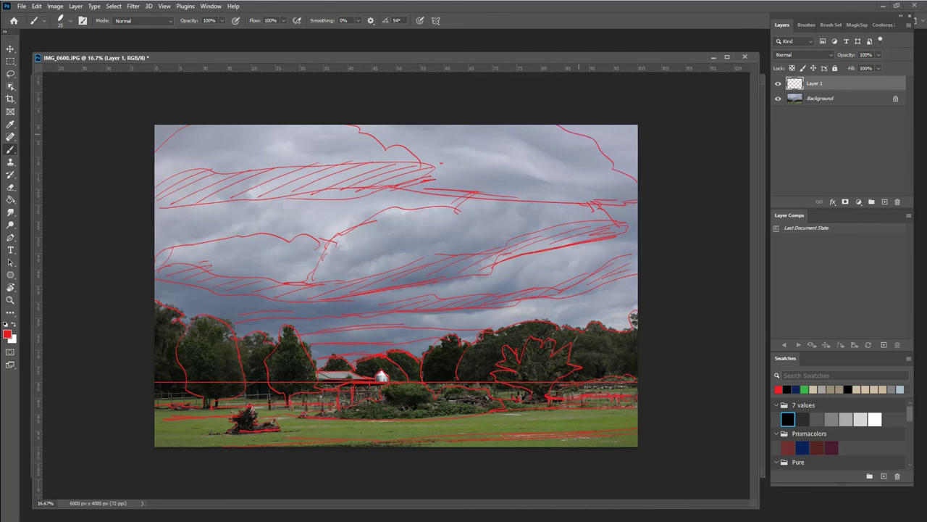
{"action": "mouse_move", "coordinate": [440, 148]}
{"action": "left_mouse_down"}
{"action": "mouse_move", "coordinate": [615, 177]}
{"action": "mouse_move", "coordinate": [634, 194]}
{"action": "mouse_move", "coordinate": [414, 152]}
{"action": "mouse_move", "coordinate": [507, 174]}
{"action": "mouse_move", "coordinate": [572, 165]}
{"action": "mouse_move", "coordinate": [548, 192]}
{"action": "mouse_move", "coordinate": [624, 204]}
{"action": "mouse_move", "coordinate": [563, 203]}
{"action": "left_mouse_up"}
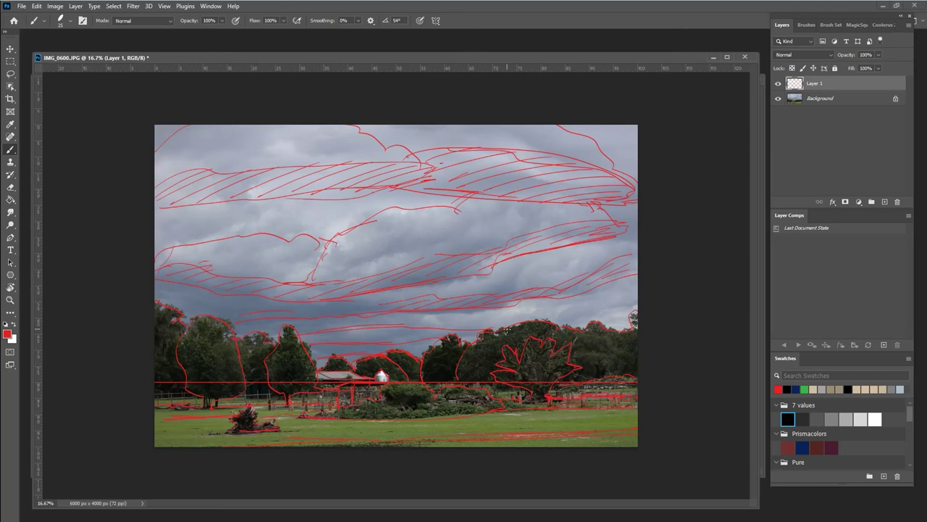
{"action": "left_click", "coordinate": [778, 98]}
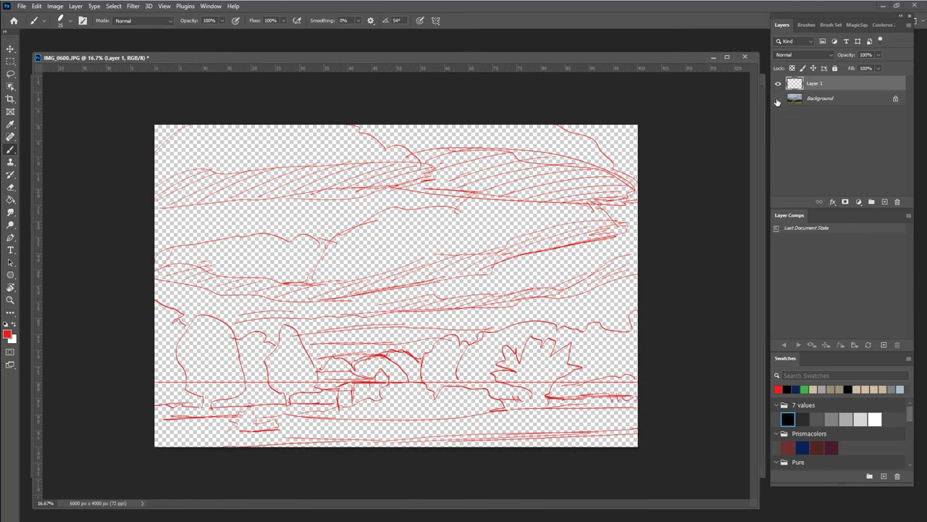
On a new Layer 2, hatch the right-hand oak tree in black, toggling the photo to check
{"action": "left_click", "coordinate": [779, 99]}
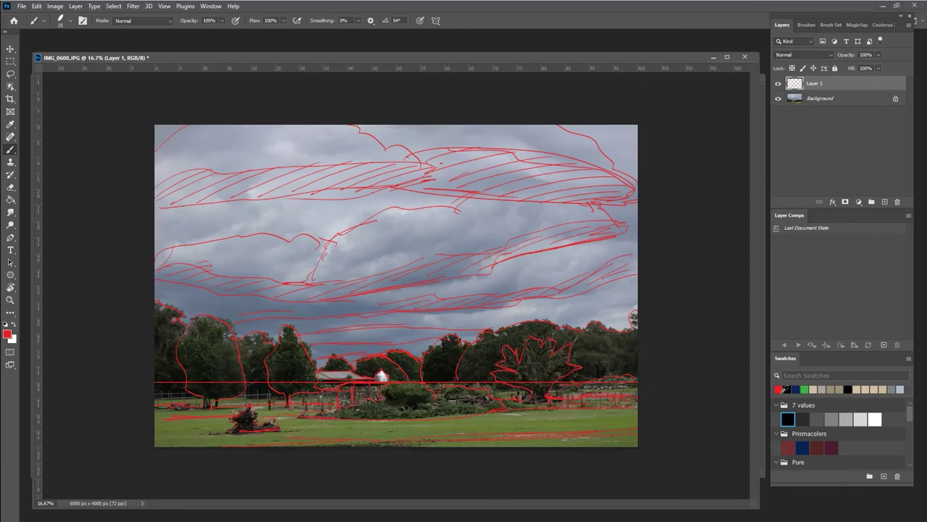
{"action": "left_click", "coordinate": [885, 203]}
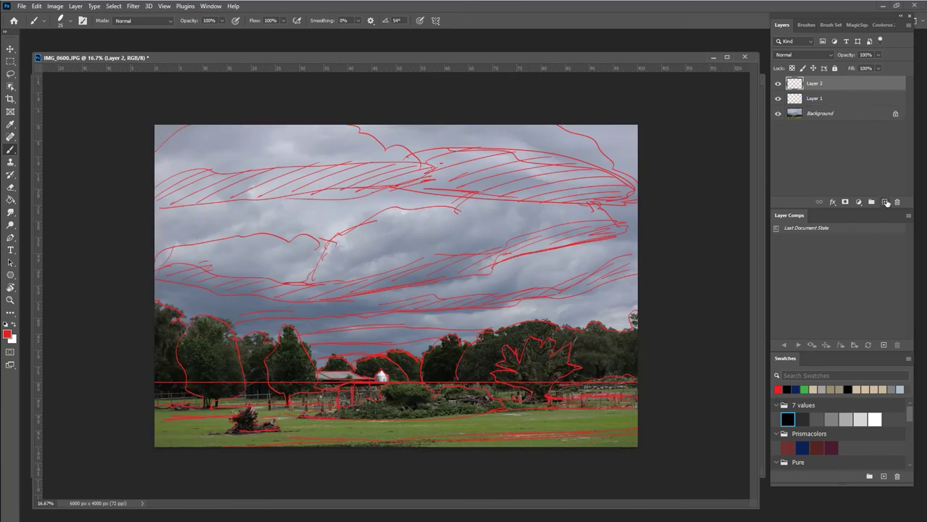
{"action": "left_click", "coordinate": [789, 417]}
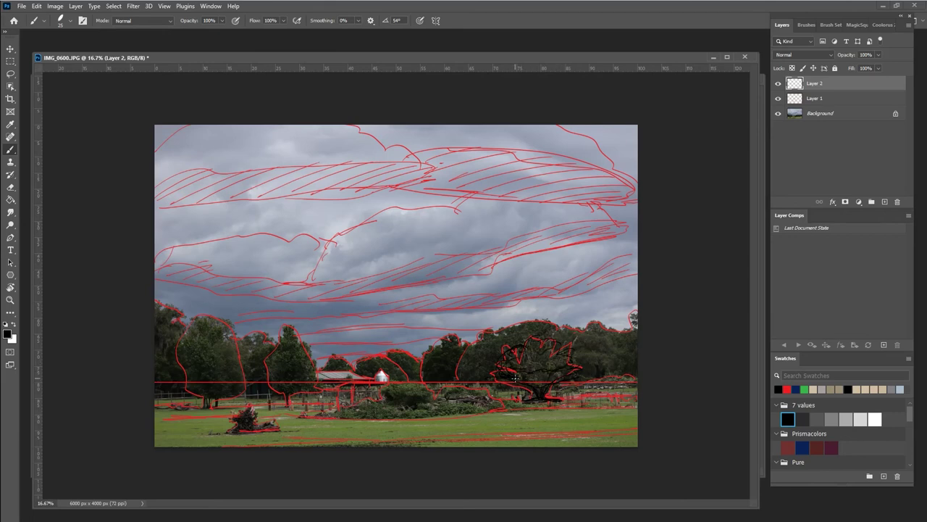
{"action": "mouse_move", "coordinate": [534, 374]}
{"action": "left_mouse_down"}
{"action": "mouse_move", "coordinate": [533, 384]}
{"action": "mouse_move", "coordinate": [571, 372]}
{"action": "left_mouse_up"}
{"action": "left_click", "coordinate": [778, 113]}
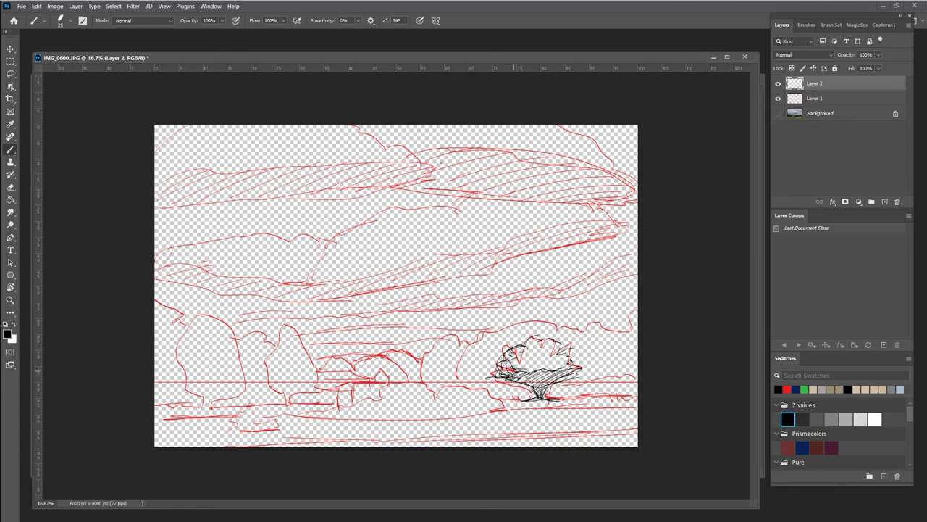
{"action": "mouse_move", "coordinate": [547, 373]}
{"action": "left_mouse_down"}
{"action": "mouse_move", "coordinate": [572, 369]}
{"action": "mouse_move", "coordinate": [576, 379]}
{"action": "left_mouse_up"}
{"action": "left_click", "coordinate": [778, 113]}
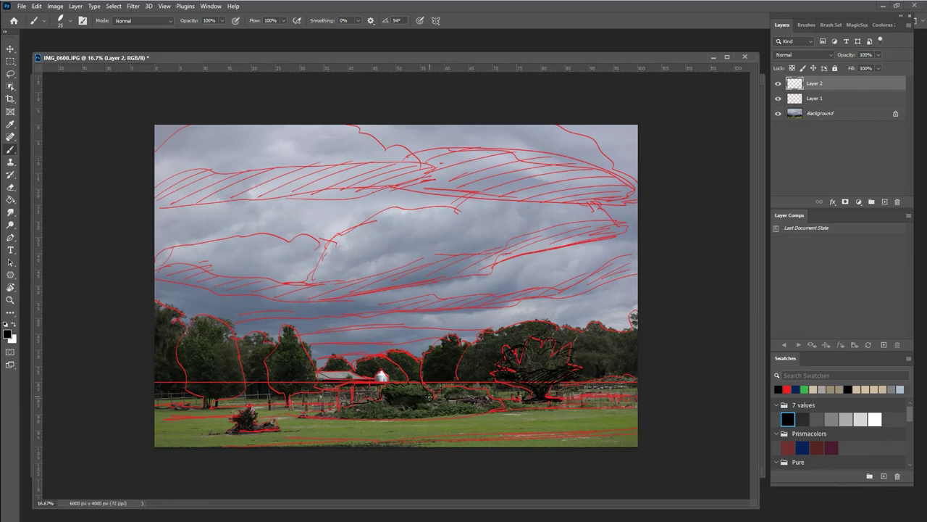
Hatch the bushes beside the barn and the small foreground bush in black, with shadow lines beneath
{"action": "left_click_drag", "start_coordinate": [393, 401], "coordinate": [419, 402]}
{"action": "mouse_move", "coordinate": [293, 418]}
{"action": "left_mouse_down"}
{"action": "mouse_move", "coordinate": [451, 415]}
{"action": "mouse_move", "coordinate": [429, 404]}
{"action": "mouse_move", "coordinate": [445, 402]}
{"action": "mouse_move", "coordinate": [494, 412]}
{"action": "left_mouse_up"}
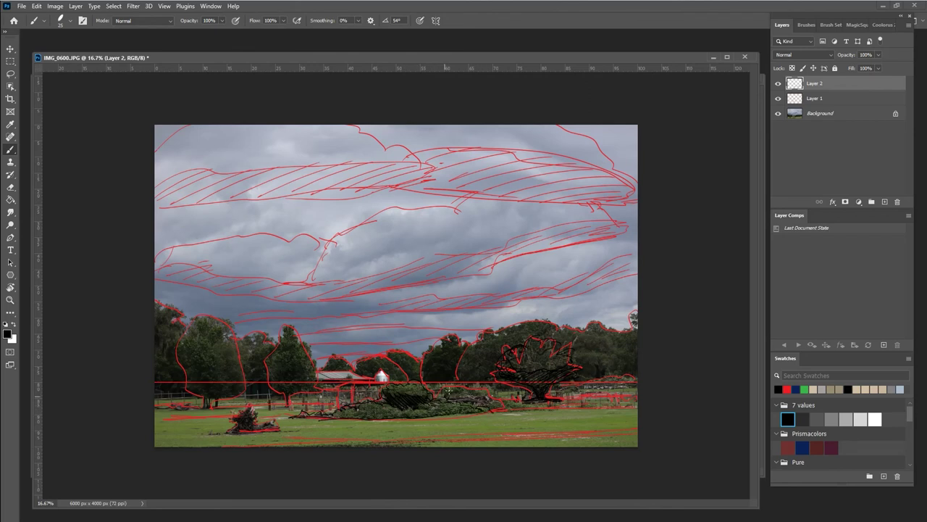
{"action": "mouse_move", "coordinate": [447, 392]}
{"action": "left_mouse_down"}
{"action": "mouse_move", "coordinate": [520, 403]}
{"action": "mouse_move", "coordinate": [493, 410]}
{"action": "mouse_move", "coordinate": [564, 406]}
{"action": "mouse_move", "coordinate": [515, 412]}
{"action": "mouse_move", "coordinate": [626, 403]}
{"action": "mouse_move", "coordinate": [582, 410]}
{"action": "mouse_move", "coordinate": [646, 417]}
{"action": "mouse_move", "coordinate": [473, 439]}
{"action": "mouse_move", "coordinate": [623, 430]}
{"action": "mouse_move", "coordinate": [400, 444]}
{"action": "left_mouse_up"}
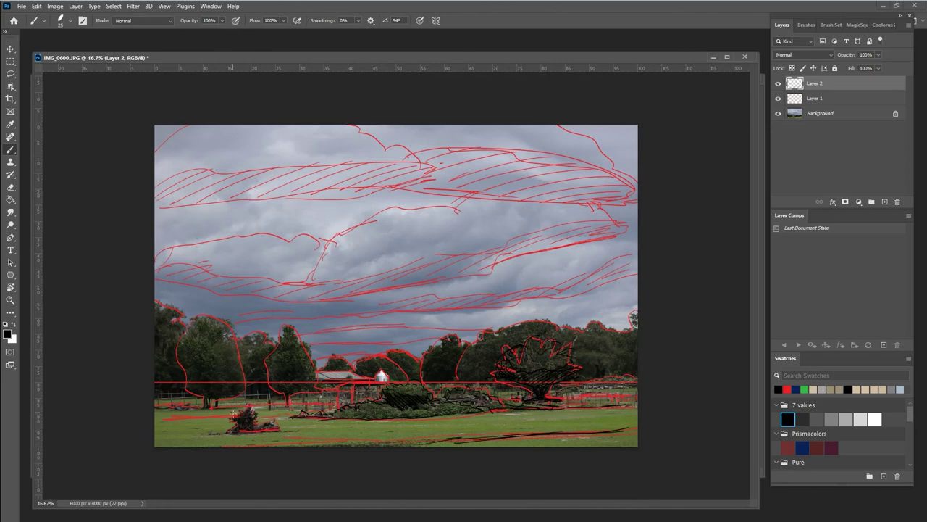
{"action": "mouse_move", "coordinate": [229, 420]}
{"action": "left_mouse_down"}
{"action": "mouse_move", "coordinate": [261, 411]}
{"action": "mouse_move", "coordinate": [248, 429]}
{"action": "mouse_move", "coordinate": [247, 421]}
{"action": "mouse_move", "coordinate": [229, 429]}
{"action": "mouse_move", "coordinate": [244, 420]}
{"action": "mouse_move", "coordinate": [275, 419]}
{"action": "mouse_move", "coordinate": [251, 430]}
{"action": "mouse_move", "coordinate": [280, 422]}
{"action": "mouse_move", "coordinate": [207, 433]}
{"action": "left_mouse_up"}
{"action": "mouse_move", "coordinate": [285, 430]}
{"action": "left_mouse_down"}
{"action": "mouse_move", "coordinate": [299, 431]}
{"action": "mouse_move", "coordinate": [245, 434]}
{"action": "left_mouse_up"}
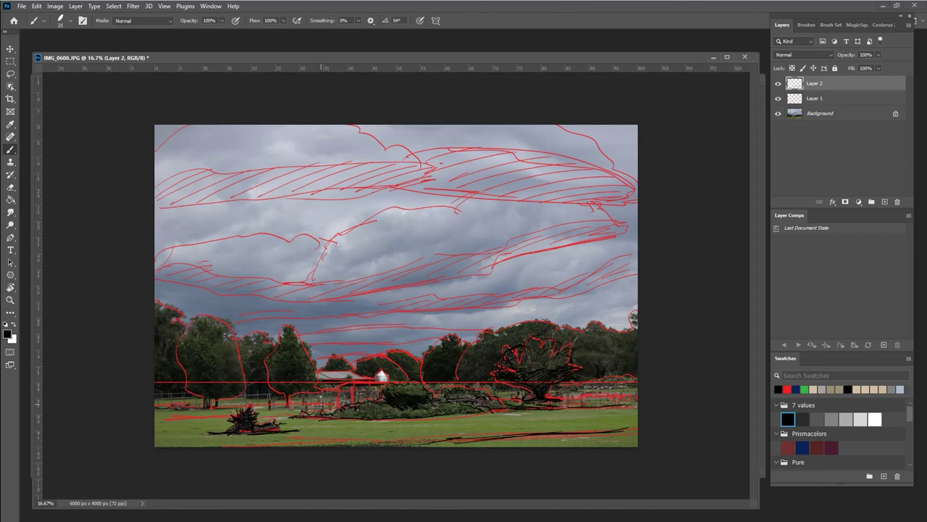
{"action": "left_click", "coordinate": [779, 114]}
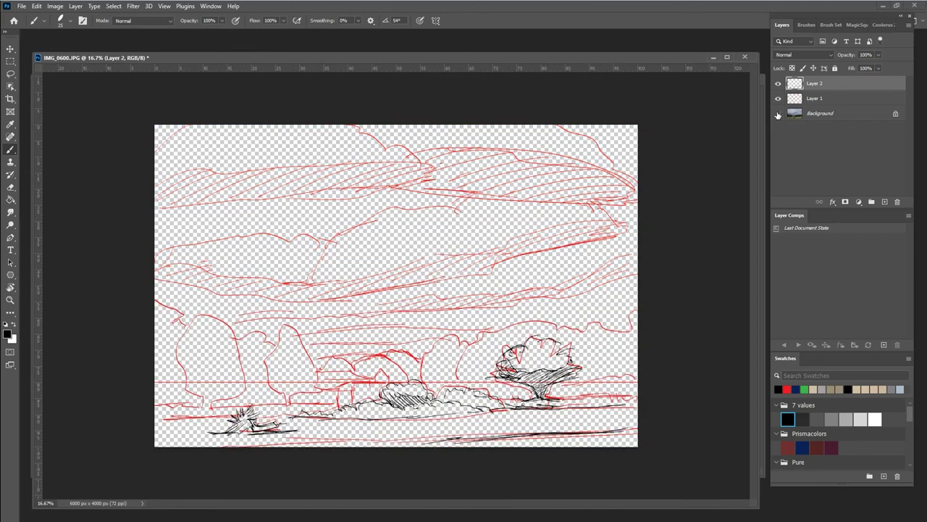
{"action": "left_click", "coordinate": [778, 113]}
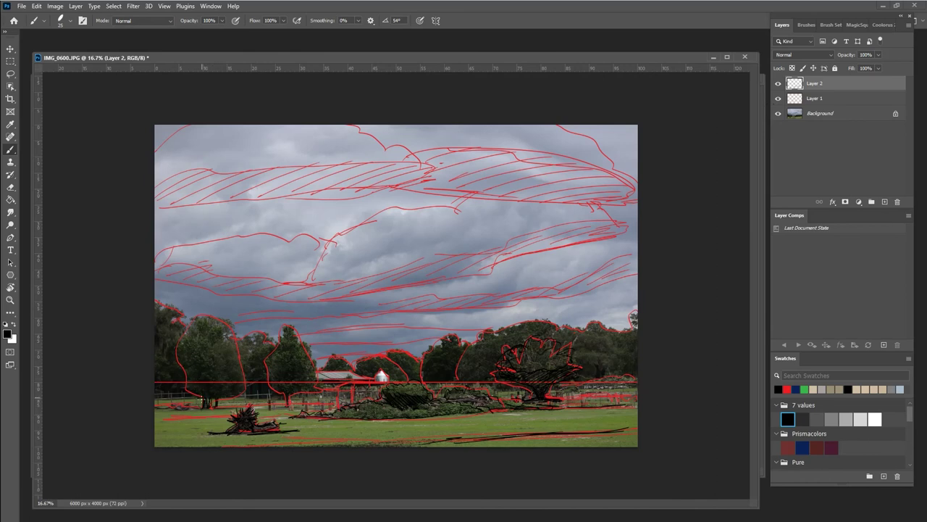
Hatch the left tree in black and darken its right edge, checking the sketch without the photo
{"action": "mouse_move", "coordinate": [186, 368]}
{"action": "left_mouse_down"}
{"action": "mouse_move", "coordinate": [184, 340]}
{"action": "mouse_move", "coordinate": [209, 310]}
{"action": "mouse_move", "coordinate": [236, 345]}
{"action": "mouse_move", "coordinate": [243, 387]}
{"action": "left_mouse_up"}
{"action": "left_click_drag", "start_coordinate": [218, 359], "coordinate": [238, 367]}
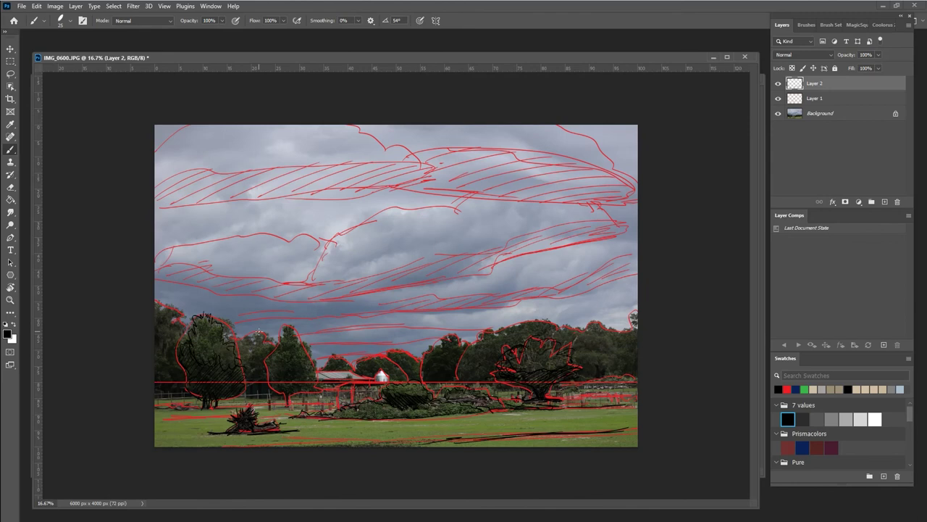
{"action": "left_click", "coordinate": [778, 113]}
{"action": "left_click", "coordinate": [778, 113]}
{"action": "left_click", "coordinate": [778, 113]}
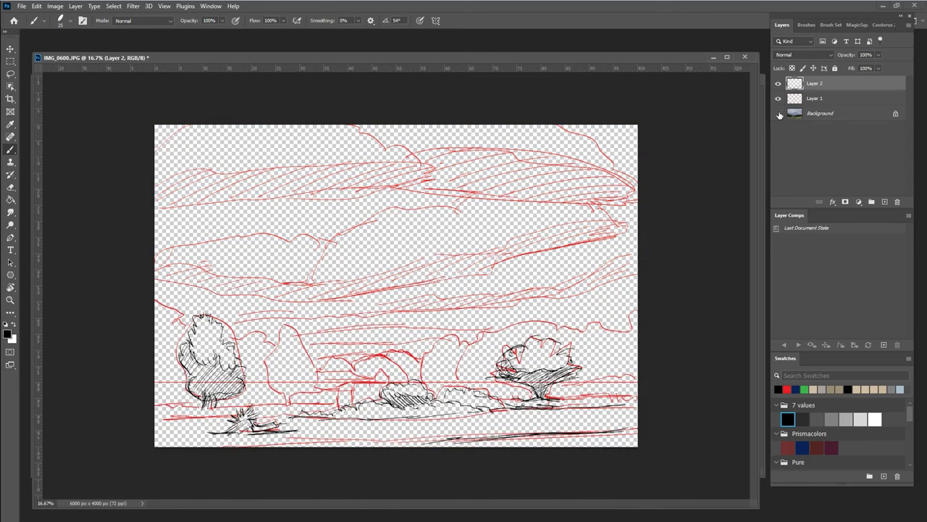
{"action": "left_click", "coordinate": [778, 113]}
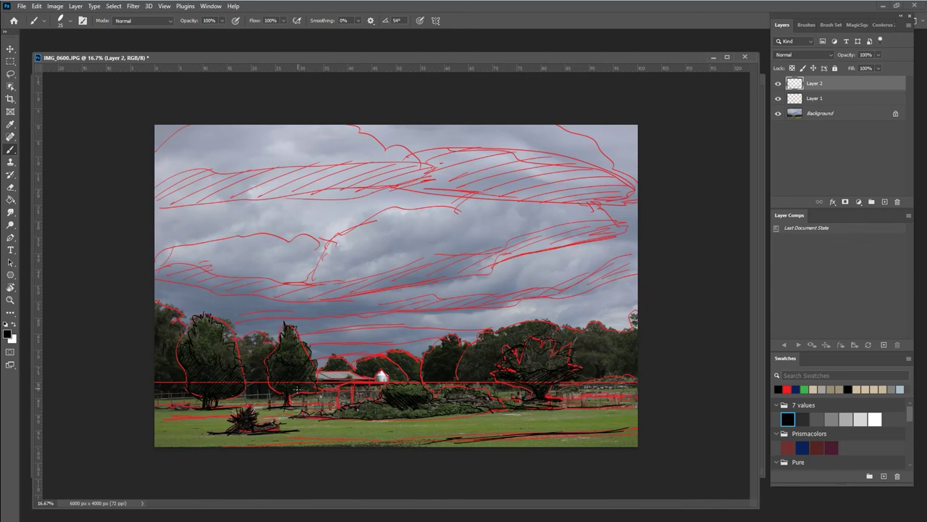
{"action": "left_click", "coordinate": [778, 113]}
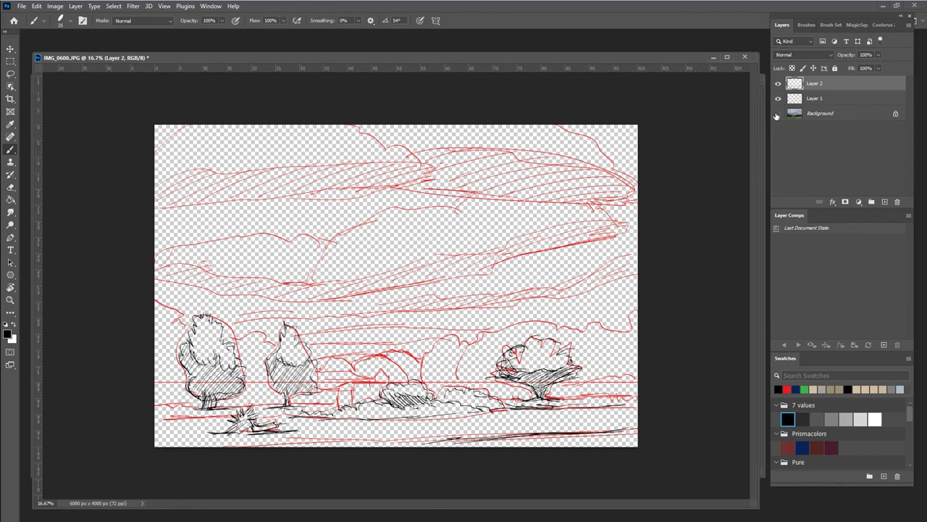
{"action": "left_click", "coordinate": [779, 113]}
Draw black lines along the tree bases and fence base, and add dark strokes over the bushes
{"action": "mouse_move", "coordinate": [164, 413]}
{"action": "left_mouse_down"}
{"action": "mouse_move", "coordinate": [205, 410]}
{"action": "mouse_move", "coordinate": [175, 407]}
{"action": "left_mouse_up"}
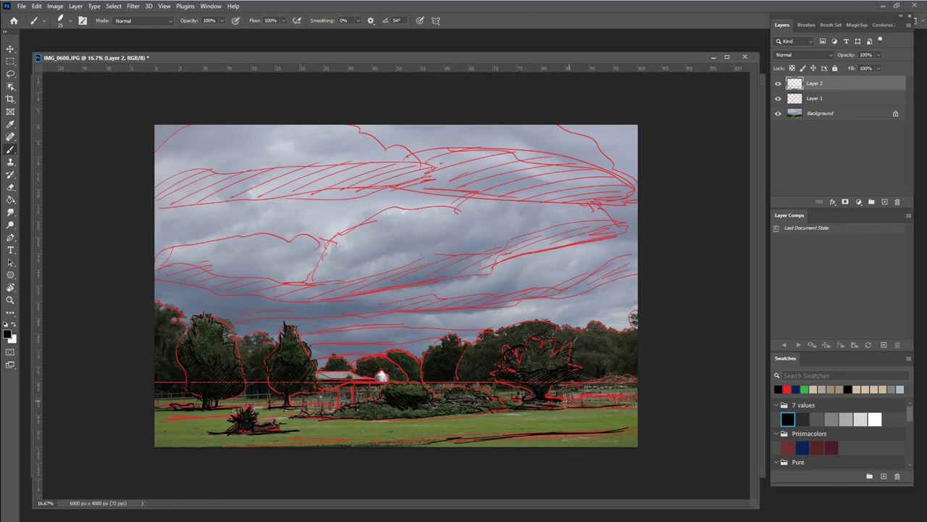
{"action": "left_click_drag", "start_coordinate": [568, 400], "coordinate": [641, 397]}
{"action": "mouse_move", "coordinate": [293, 406]}
{"action": "left_mouse_down"}
{"action": "mouse_move", "coordinate": [345, 406]}
{"action": "mouse_move", "coordinate": [176, 407]}
{"action": "left_mouse_up"}
{"action": "left_click_drag", "start_coordinate": [283, 408], "coordinate": [338, 404]}
{"action": "left_click_drag", "start_coordinate": [585, 397], "coordinate": [561, 399]}
{"action": "mouse_move", "coordinate": [619, 400]}
{"action": "left_mouse_down"}
{"action": "mouse_move", "coordinate": [576, 400]}
{"action": "mouse_move", "coordinate": [636, 399]}
{"action": "left_mouse_up"}
{"action": "left_click_drag", "start_coordinate": [529, 399], "coordinate": [508, 402]}
{"action": "mouse_move", "coordinate": [445, 392]}
{"action": "left_mouse_down"}
{"action": "mouse_move", "coordinate": [505, 392]}
{"action": "mouse_move", "coordinate": [490, 410]}
{"action": "mouse_move", "coordinate": [322, 417]}
{"action": "left_mouse_up"}
{"action": "mouse_move", "coordinate": [383, 397]}
{"action": "left_mouse_down"}
{"action": "mouse_move", "coordinate": [396, 384]}
{"action": "mouse_move", "coordinate": [421, 384]}
{"action": "mouse_move", "coordinate": [443, 400]}
{"action": "mouse_move", "coordinate": [382, 398]}
{"action": "mouse_move", "coordinate": [285, 416]}
{"action": "left_mouse_up"}
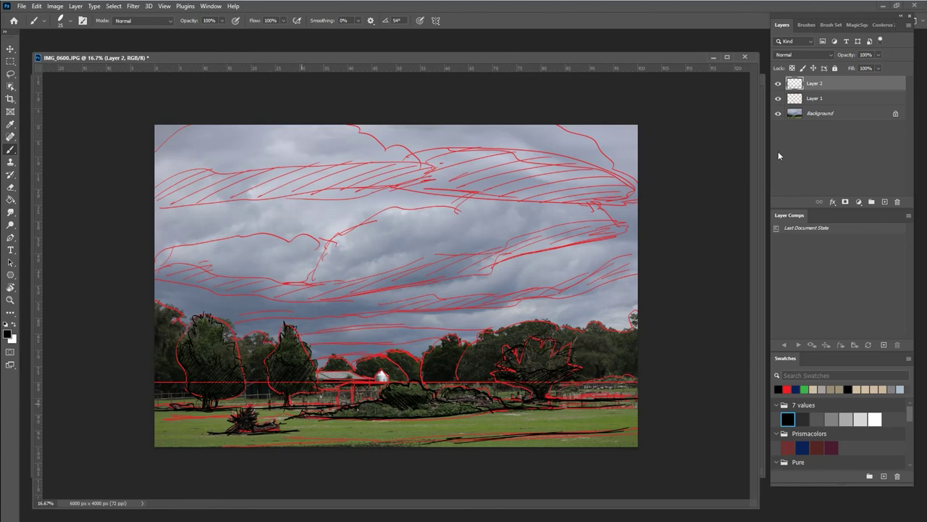
Trace the ground line in black from the right edge toward the centre
{"action": "left_click", "coordinate": [779, 114]}
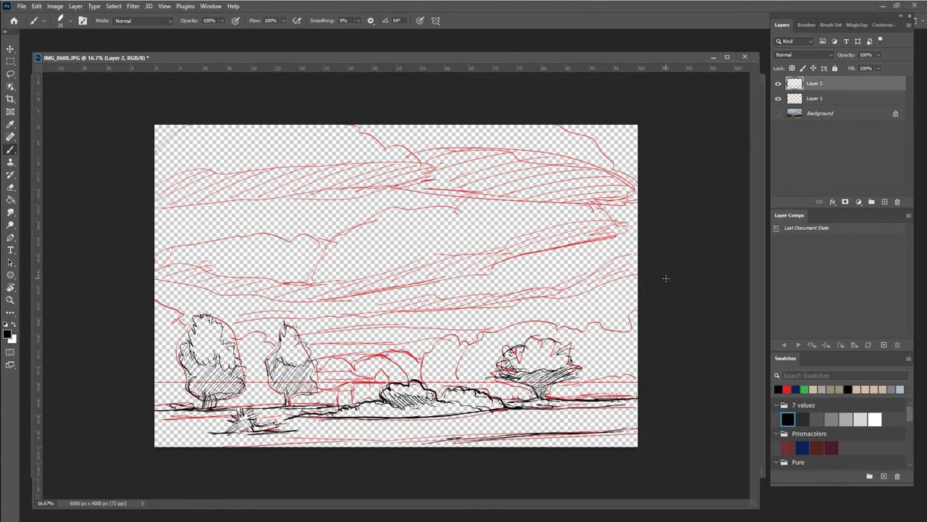
{"action": "mouse_move", "coordinate": [297, 417]}
{"action": "left_mouse_down"}
{"action": "mouse_move", "coordinate": [155, 419]}
{"action": "mouse_move", "coordinate": [209, 423]}
{"action": "left_mouse_up"}
{"action": "left_click_drag", "start_coordinate": [523, 407], "coordinate": [637, 407]}
{"action": "left_click_drag", "start_coordinate": [568, 408], "coordinate": [522, 406]}
{"action": "left_click_drag", "start_coordinate": [423, 417], "coordinate": [491, 415]}
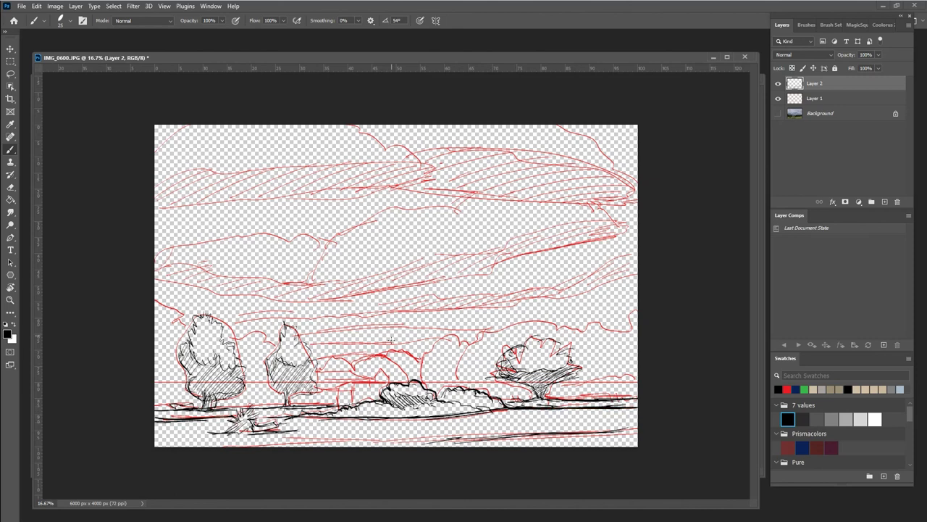
{"action": "left_click_drag", "start_coordinate": [394, 405], "coordinate": [485, 404]}
{"action": "left_click", "coordinate": [778, 113]}
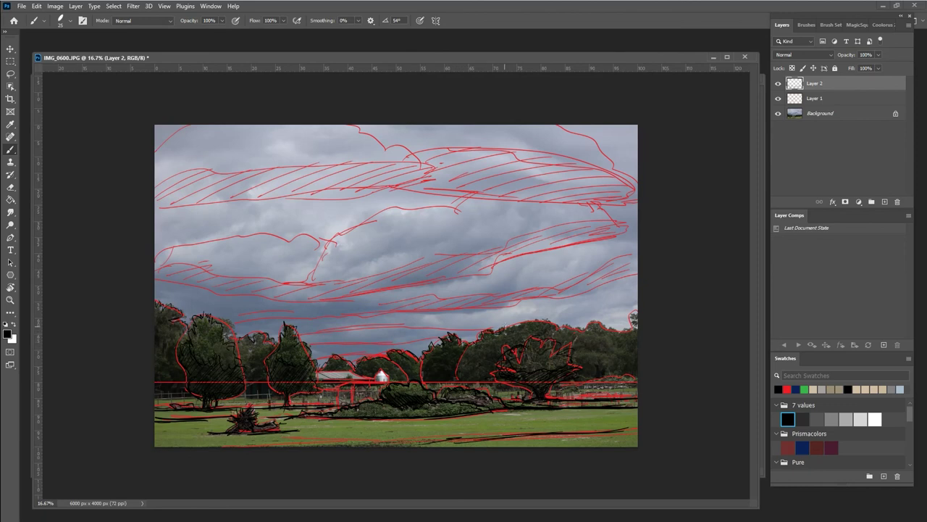
Darken the distant tree line in black, then add Layer 3 above the hidden photo
{"action": "left_click_drag", "start_coordinate": [525, 322], "coordinate": [554, 324]}
{"action": "left_click_drag", "start_coordinate": [617, 330], "coordinate": [632, 329]}
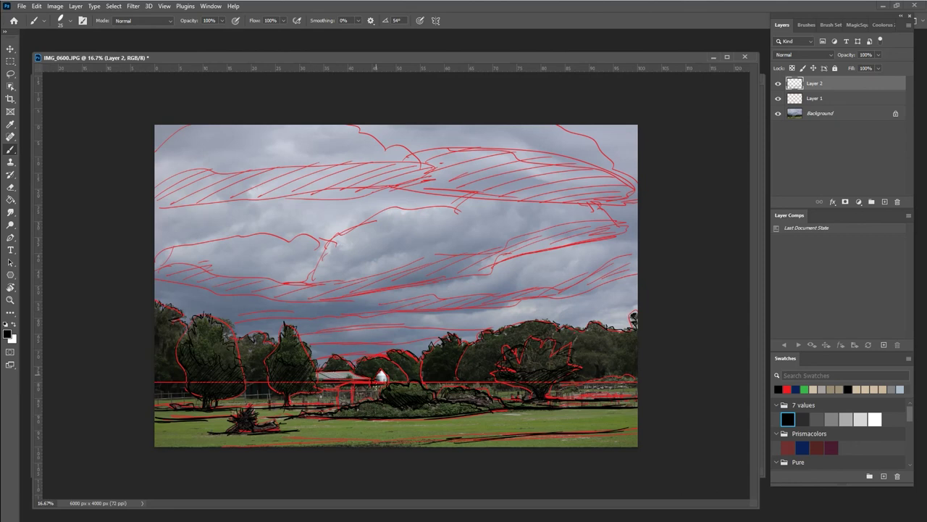
{"action": "left_click", "coordinate": [779, 113]}
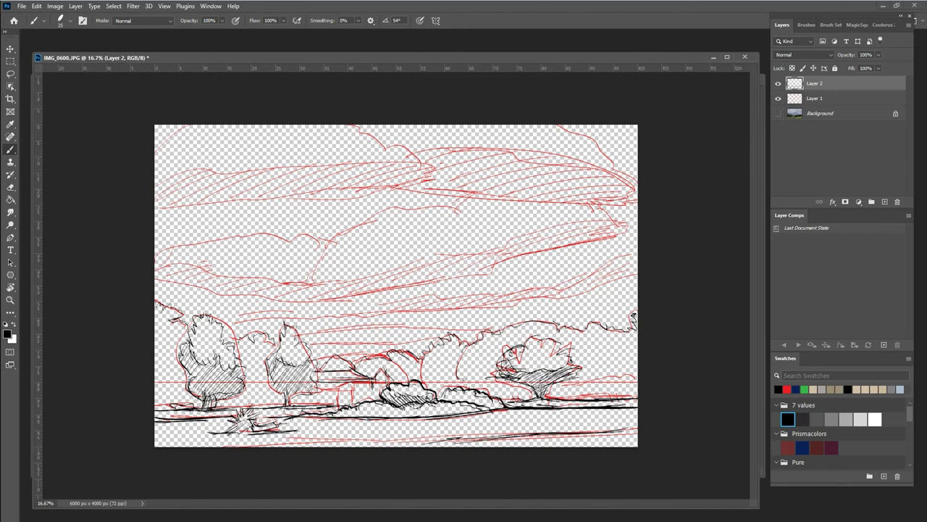
{"action": "left_click", "coordinate": [818, 116]}
{"action": "left_click", "coordinate": [884, 201]}
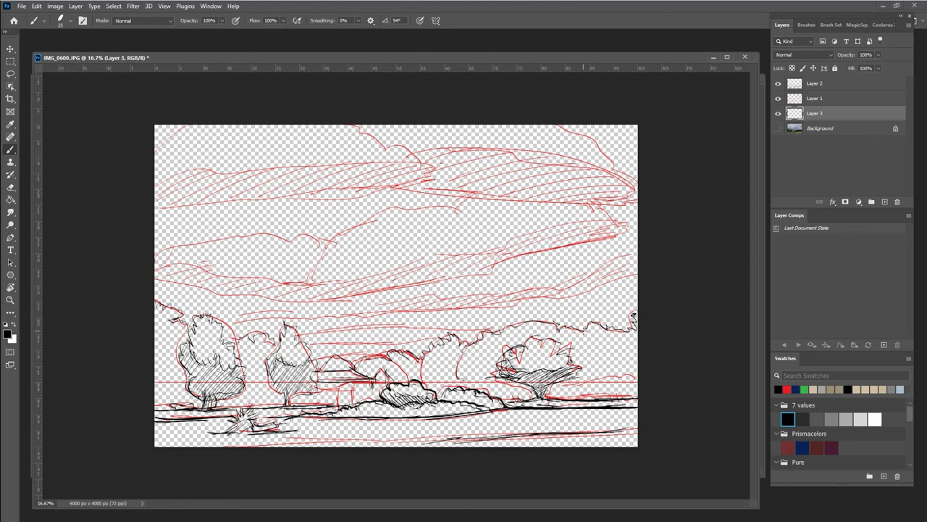
With a larger brush, paint the foreground ground and central bushy mound dark grey on Layer 3
{"action": "left_click", "coordinate": [803, 419]}
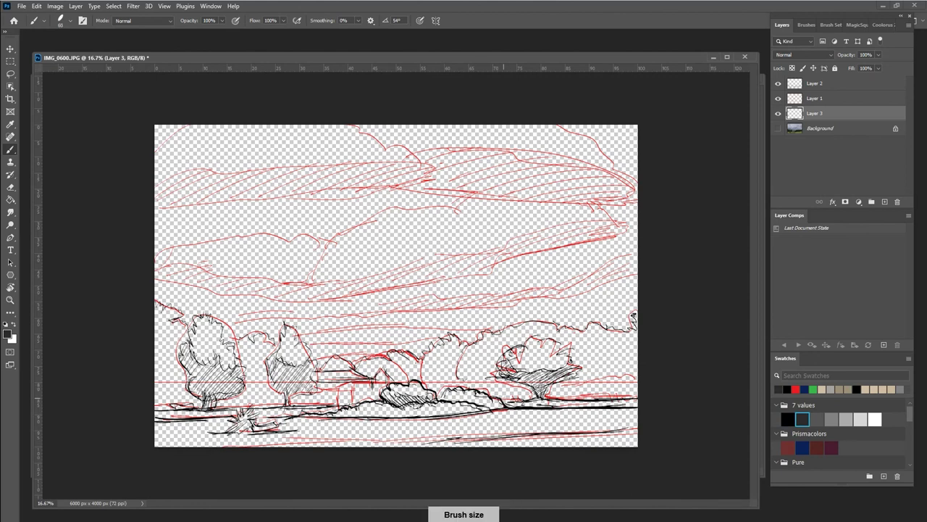
{"action": "key", "text": "bracketright"}
{"action": "key", "text": "bracketright"}
{"action": "key", "text": "bracketright"}
{"action": "key", "text": "bracketright"}
{"action": "mouse_move", "coordinate": [316, 418]}
{"action": "left_mouse_down"}
{"action": "mouse_move", "coordinate": [393, 401]}
{"action": "mouse_move", "coordinate": [401, 381]}
{"action": "mouse_move", "coordinate": [425, 385]}
{"action": "mouse_move", "coordinate": [424, 413]}
{"action": "mouse_move", "coordinate": [471, 424]}
{"action": "mouse_move", "coordinate": [352, 435]}
{"action": "mouse_move", "coordinate": [536, 438]}
{"action": "left_mouse_up"}
{"action": "key", "text": "bracketright"}
{"action": "key", "text": "bracketright"}
{"action": "key", "text": "bracketright"}
{"action": "key", "text": "bracketright"}
{"action": "key", "text": "bracketright"}
{"action": "key", "text": "bracketright"}
{"action": "key", "text": "bracketright"}
{"action": "key", "text": "bracketright"}
{"action": "key", "text": "bracketright"}
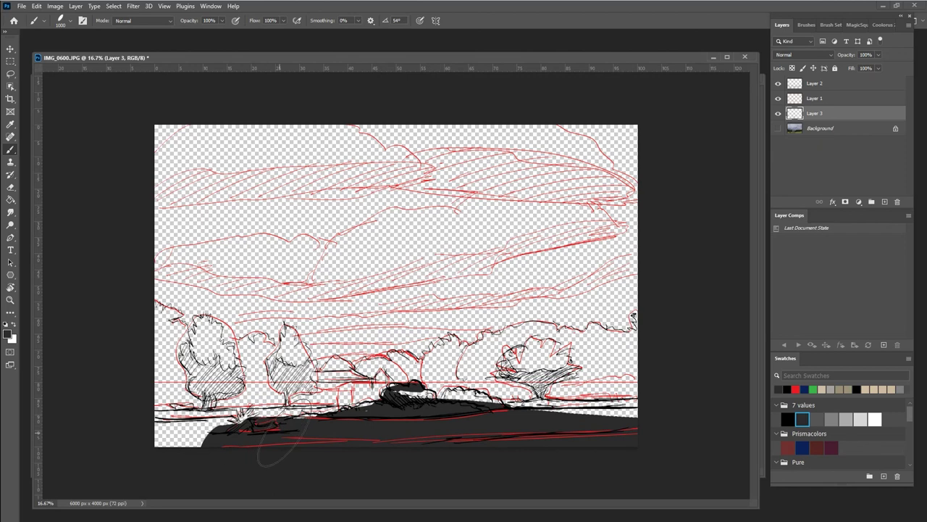
{"action": "mouse_move", "coordinate": [239, 427]}
{"action": "left_mouse_down"}
{"action": "mouse_move", "coordinate": [155, 425]}
{"action": "mouse_move", "coordinate": [289, 461]}
{"action": "left_mouse_up"}
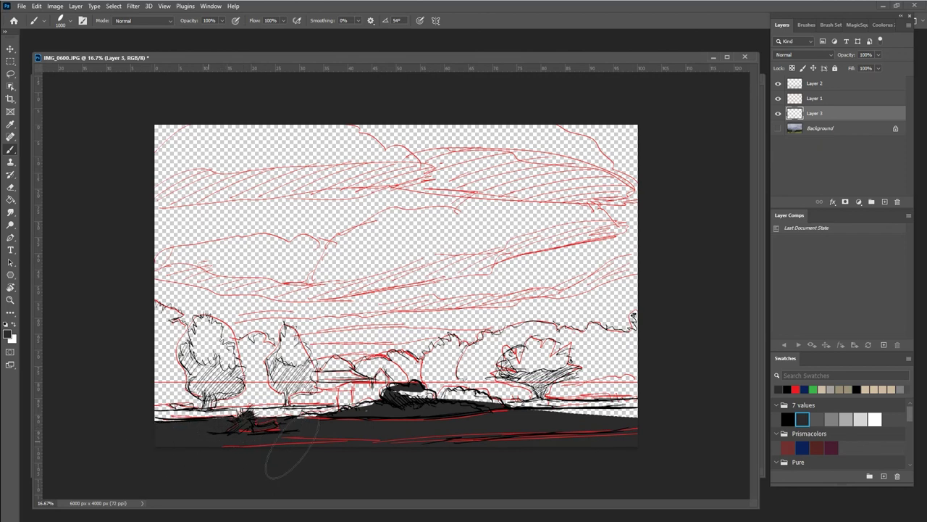
{"action": "mouse_move", "coordinate": [362, 421]}
{"action": "left_mouse_down"}
{"action": "mouse_move", "coordinate": [409, 410]}
{"action": "mouse_move", "coordinate": [400, 400]}
{"action": "mouse_move", "coordinate": [462, 400]}
{"action": "mouse_move", "coordinate": [491, 429]}
{"action": "mouse_move", "coordinate": [628, 426]}
{"action": "mouse_move", "coordinate": [572, 428]}
{"action": "left_mouse_up"}
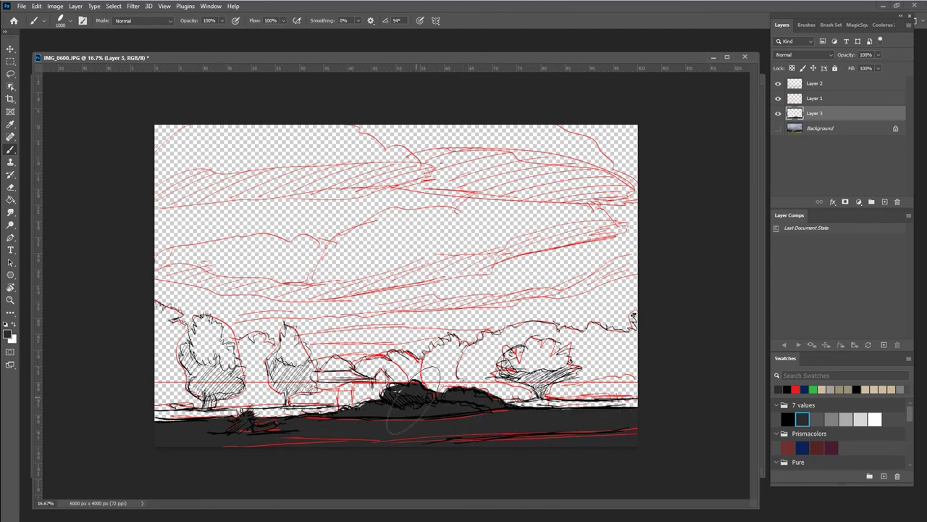
{"action": "left_click_drag", "start_coordinate": [388, 409], "coordinate": [398, 373]}
On new Layer 4, shade the left, middle and right tree crowns and a ground strip mid grey
{"action": "left_click", "coordinate": [884, 201], "text": "ctrl"}
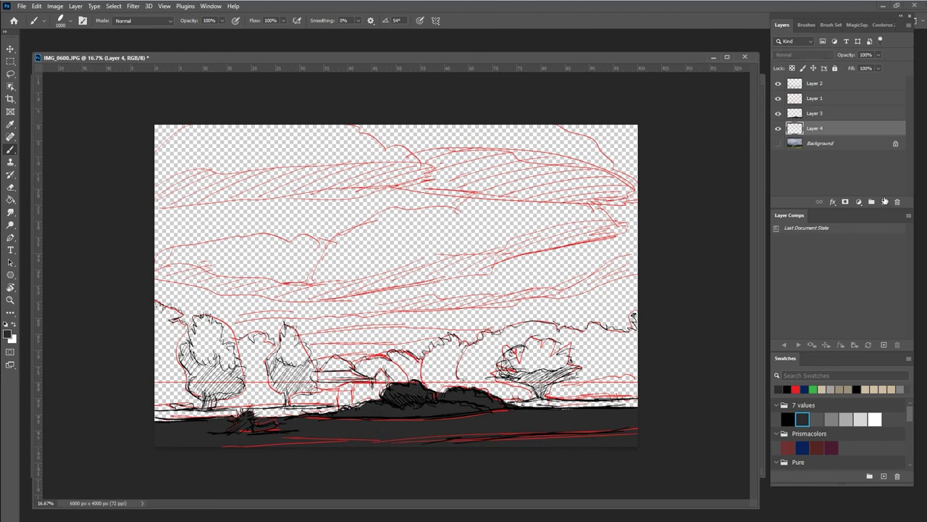
{"action": "left_click", "coordinate": [835, 419]}
{"action": "key", "text": "bracketleft"}
{"action": "key", "text": "bracketleft"}
{"action": "key", "text": "bracketleft"}
{"action": "key", "text": "bracketleft"}
{"action": "left_click_drag", "start_coordinate": [197, 340], "coordinate": [202, 387]}
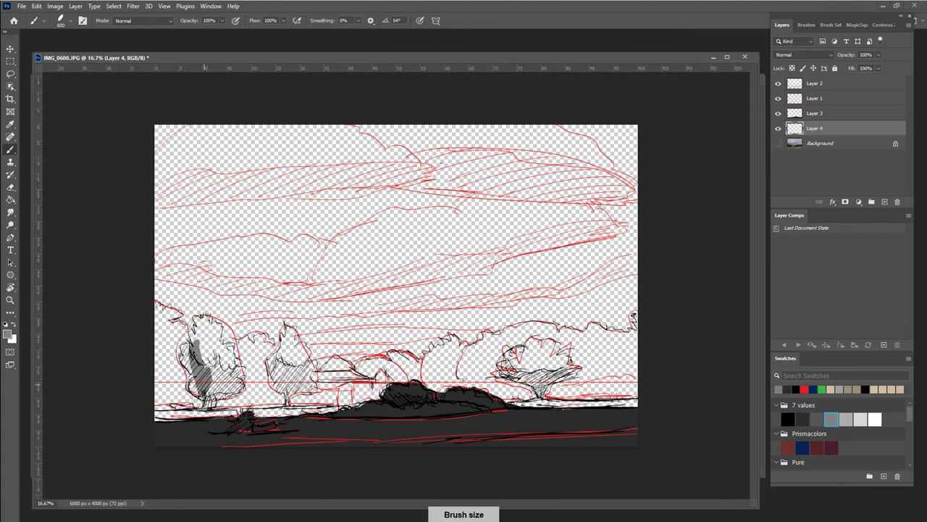
{"action": "left_click_drag", "start_coordinate": [217, 425], "coordinate": [191, 416]}
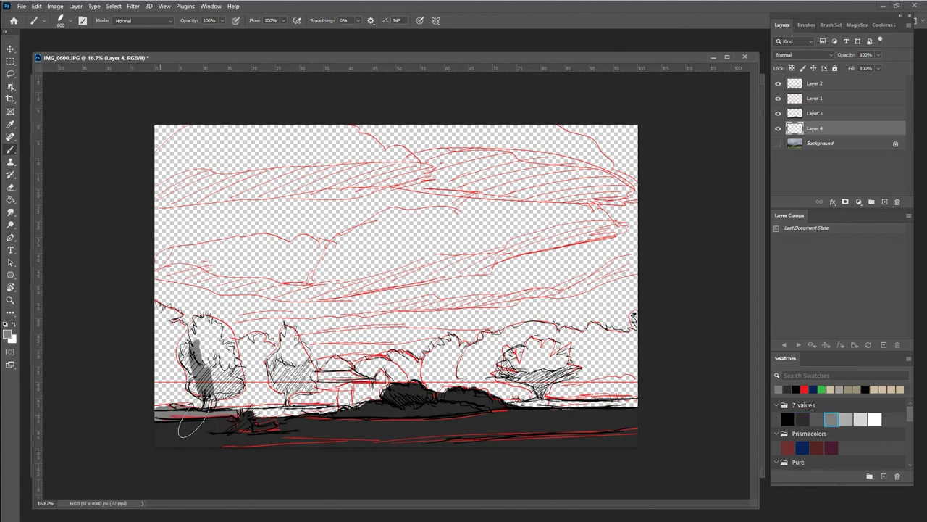
{"action": "mouse_move", "coordinate": [360, 397]}
{"action": "left_mouse_down"}
{"action": "mouse_move", "coordinate": [342, 413]}
{"action": "mouse_move", "coordinate": [365, 392]}
{"action": "mouse_move", "coordinate": [341, 408]}
{"action": "mouse_move", "coordinate": [395, 398]}
{"action": "mouse_move", "coordinate": [646, 409]}
{"action": "left_mouse_up"}
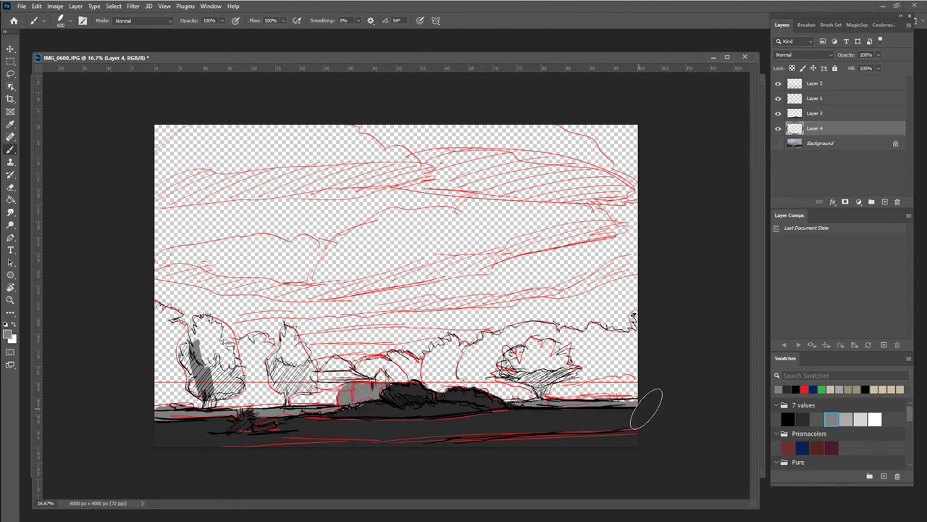
{"action": "mouse_move", "coordinate": [539, 359]}
{"action": "left_mouse_down"}
{"action": "mouse_move", "coordinate": [511, 369]}
{"action": "mouse_move", "coordinate": [507, 363]}
{"action": "mouse_move", "coordinate": [536, 384]}
{"action": "mouse_move", "coordinate": [526, 370]}
{"action": "mouse_move", "coordinate": [558, 362]}
{"action": "mouse_move", "coordinate": [565, 377]}
{"action": "mouse_move", "coordinate": [551, 345]}
{"action": "mouse_move", "coordinate": [511, 355]}
{"action": "left_mouse_up"}
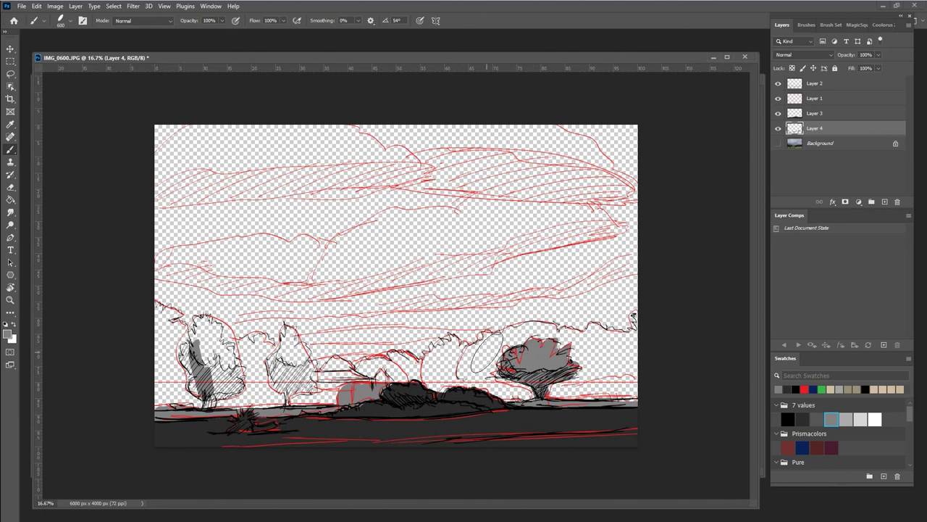
{"action": "mouse_move", "coordinate": [282, 353]}
{"action": "left_mouse_down"}
{"action": "mouse_move", "coordinate": [281, 381]}
{"action": "mouse_move", "coordinate": [310, 381]}
{"action": "mouse_move", "coordinate": [295, 363]}
{"action": "mouse_move", "coordinate": [302, 348]}
{"action": "mouse_move", "coordinate": [292, 326]}
{"action": "mouse_move", "coordinate": [277, 373]}
{"action": "mouse_move", "coordinate": [299, 369]}
{"action": "mouse_move", "coordinate": [302, 348]}
{"action": "mouse_move", "coordinate": [317, 373]}
{"action": "mouse_move", "coordinate": [282, 322]}
{"action": "left_mouse_up"}
{"action": "mouse_move", "coordinate": [203, 322]}
{"action": "left_mouse_down"}
{"action": "mouse_move", "coordinate": [185, 381]}
{"action": "mouse_move", "coordinate": [225, 392]}
{"action": "mouse_move", "coordinate": [206, 421]}
{"action": "mouse_move", "coordinate": [246, 359]}
{"action": "mouse_move", "coordinate": [221, 348]}
{"action": "mouse_move", "coordinate": [206, 326]}
{"action": "mouse_move", "coordinate": [178, 362]}
{"action": "mouse_move", "coordinate": [199, 345]}
{"action": "mouse_move", "coordinate": [243, 366]}
{"action": "mouse_move", "coordinate": [217, 398]}
{"action": "mouse_move", "coordinate": [224, 377]}
{"action": "mouse_move", "coordinate": [214, 380]}
{"action": "mouse_move", "coordinate": [207, 366]}
{"action": "mouse_move", "coordinate": [218, 355]}
{"action": "left_mouse_up"}
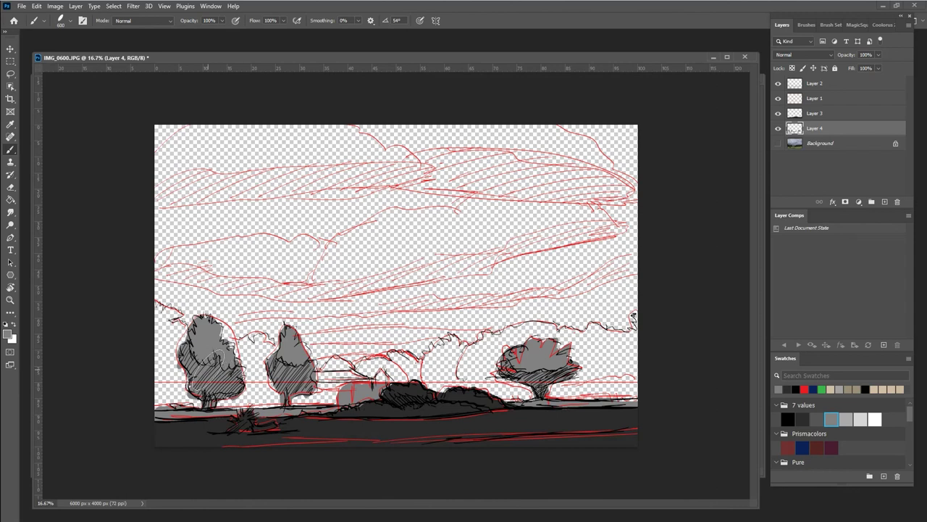
{"action": "left_click", "coordinate": [885, 202], "text": "ctrl"}
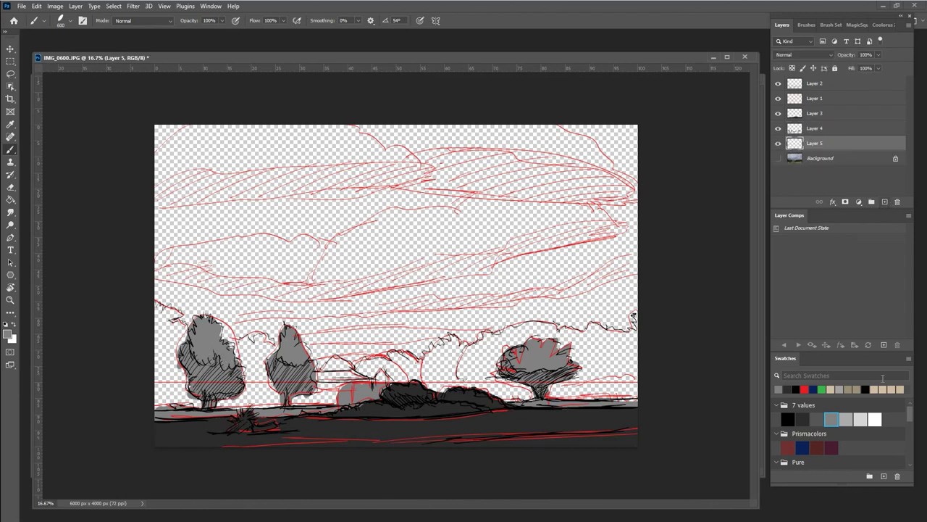
Paint the distant treeline light grey on Layer 5, then add an empty Layer 6 for the sky
{"action": "left_click", "coordinate": [860, 418]}
{"action": "mouse_move", "coordinate": [500, 351]}
{"action": "left_mouse_down"}
{"action": "mouse_move", "coordinate": [402, 367]}
{"action": "mouse_move", "coordinate": [550, 355]}
{"action": "mouse_move", "coordinate": [510, 352]}
{"action": "mouse_move", "coordinate": [642, 327]}
{"action": "mouse_move", "coordinate": [618, 355]}
{"action": "mouse_move", "coordinate": [653, 368]}
{"action": "mouse_move", "coordinate": [470, 392]}
{"action": "mouse_move", "coordinate": [646, 384]}
{"action": "mouse_move", "coordinate": [510, 391]}
{"action": "mouse_move", "coordinate": [630, 387]}
{"action": "mouse_move", "coordinate": [641, 347]}
{"action": "mouse_move", "coordinate": [422, 386]}
{"action": "mouse_move", "coordinate": [442, 360]}
{"action": "mouse_move", "coordinate": [391, 371]}
{"action": "mouse_move", "coordinate": [370, 387]}
{"action": "mouse_move", "coordinate": [359, 387]}
{"action": "mouse_move", "coordinate": [394, 384]}
{"action": "mouse_move", "coordinate": [351, 386]}
{"action": "mouse_move", "coordinate": [351, 367]}
{"action": "mouse_move", "coordinate": [334, 408]}
{"action": "mouse_move", "coordinate": [233, 414]}
{"action": "mouse_move", "coordinate": [255, 382]}
{"action": "mouse_move", "coordinate": [251, 345]}
{"action": "mouse_move", "coordinate": [243, 366]}
{"action": "mouse_move", "coordinate": [211, 342]}
{"action": "mouse_move", "coordinate": [160, 337]}
{"action": "mouse_move", "coordinate": [159, 307]}
{"action": "mouse_move", "coordinate": [158, 370]}
{"action": "mouse_move", "coordinate": [153, 382]}
{"action": "mouse_move", "coordinate": [144, 376]}
{"action": "mouse_move", "coordinate": [202, 412]}
{"action": "mouse_move", "coordinate": [157, 350]}
{"action": "left_mouse_up"}
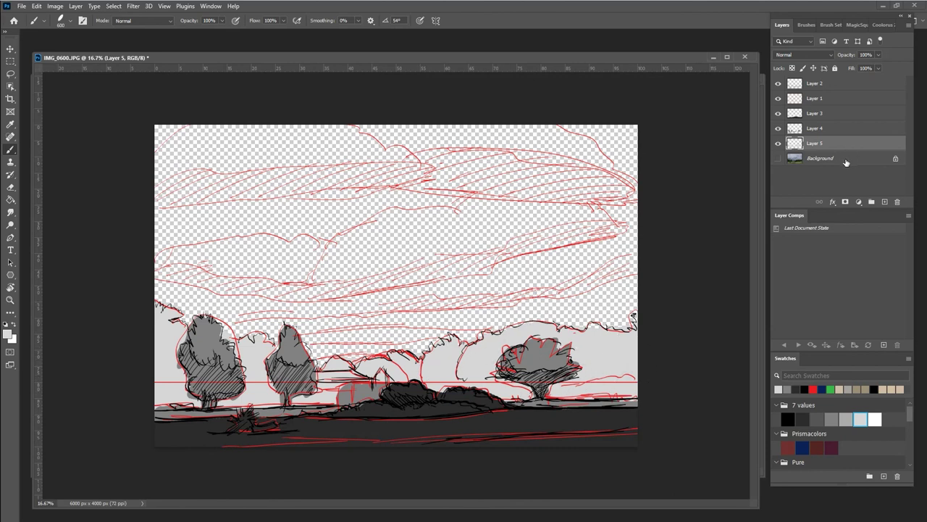
{"action": "left_click", "coordinate": [885, 201], "text": "ctrl"}
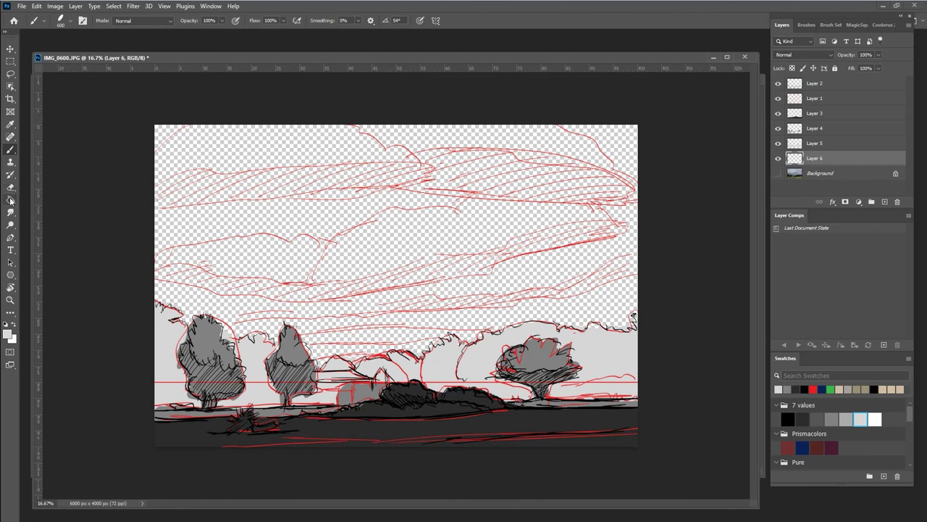
{"action": "left_click_drag", "start_coordinate": [10, 199], "coordinate": [34, 200]}
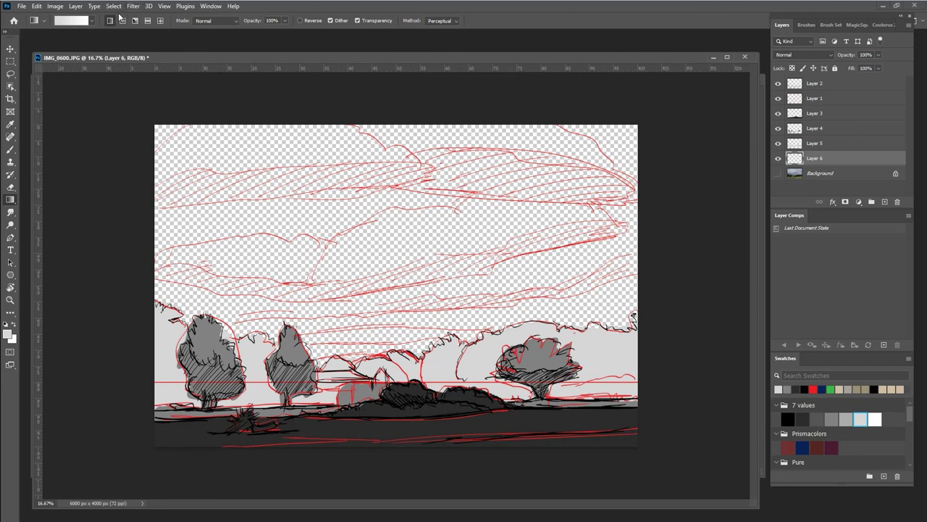
Set gradient colours to d5d5d5 and 808080 and fill the sky, darkest at the top
{"action": "left_click_drag", "start_coordinate": [408, 111], "coordinate": [393, 389]}
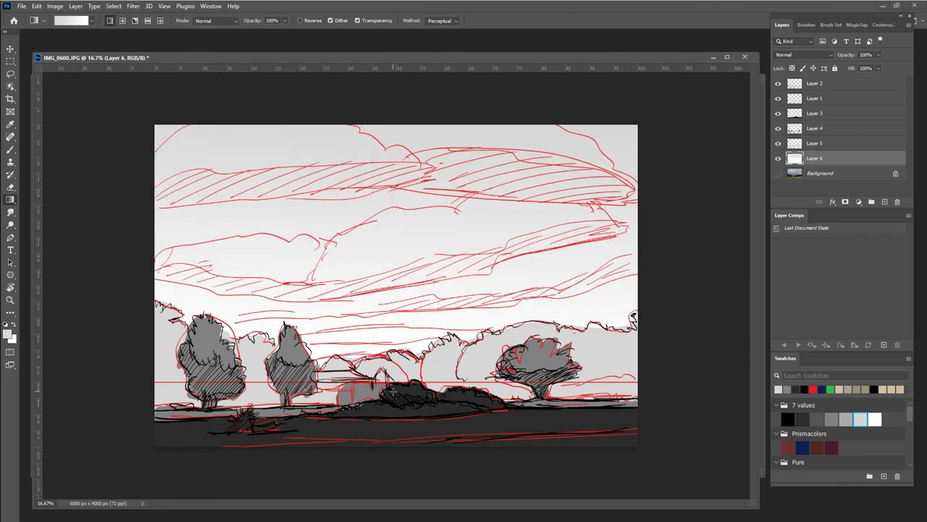
{"action": "left_click", "coordinate": [8, 333]}
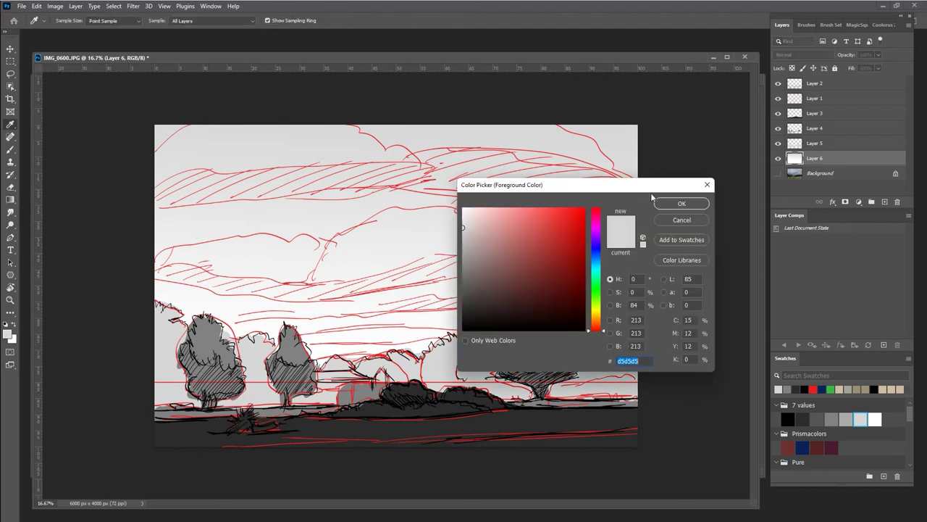
{"action": "left_click", "coordinate": [679, 204]}
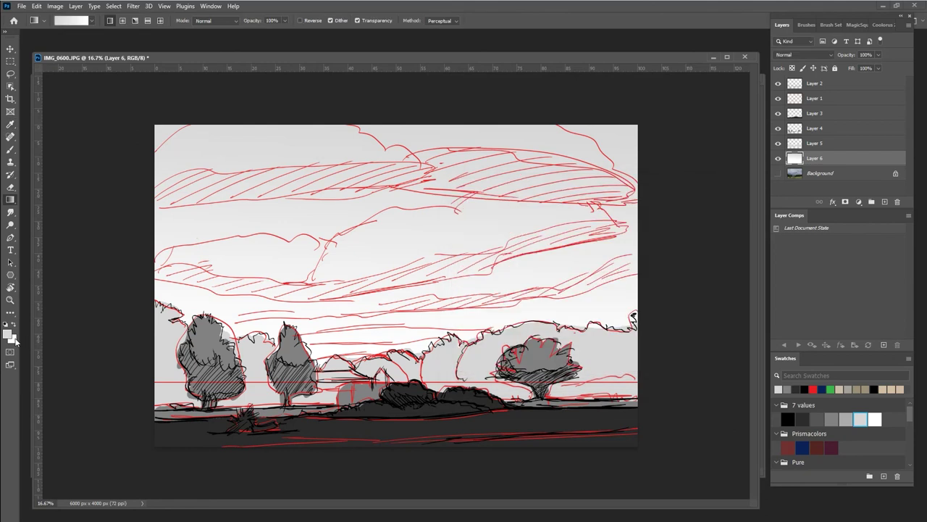
{"action": "left_click", "coordinate": [13, 338]}
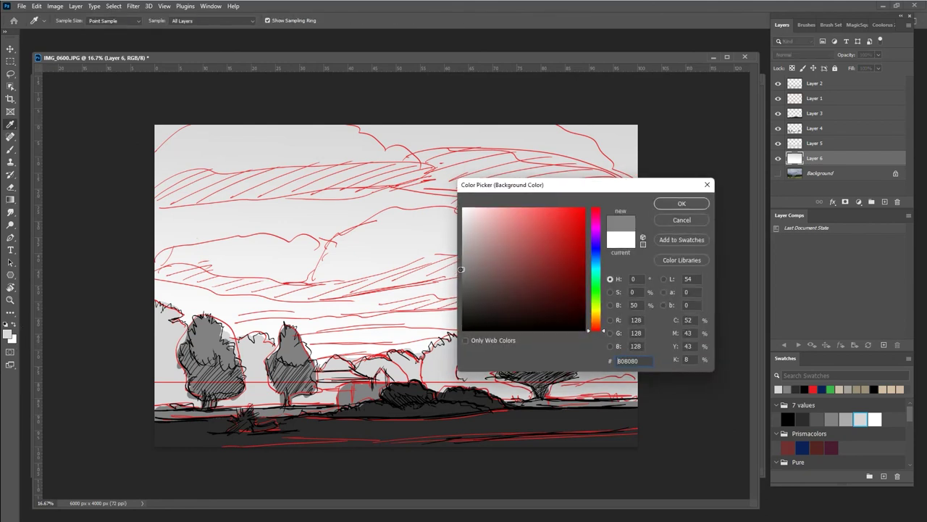
{"action": "left_click", "coordinate": [681, 205]}
{"action": "left_click_drag", "start_coordinate": [388, 116], "coordinate": [386, 313]}
{"action": "left_click_drag", "start_coordinate": [377, 366], "coordinate": [389, 103]}
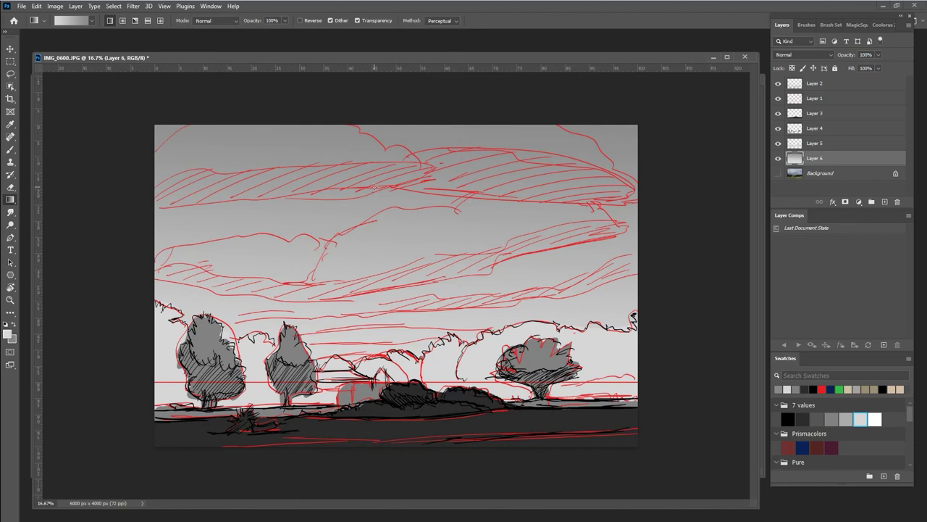
Lower the sky's brightness via Brightness/Contrast, then switch to Storyboard_Panel_Template.psd
{"action": "key", "text": "shift+F2"}
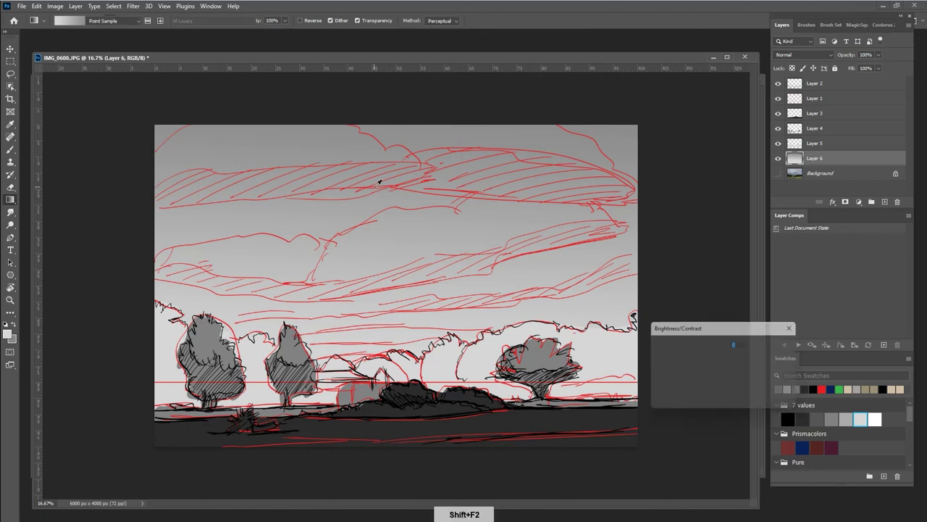
{"action": "mouse_move", "coordinate": [702, 358]}
{"action": "left_mouse_down"}
{"action": "mouse_move", "coordinate": [694, 359]}
{"action": "mouse_move", "coordinate": [721, 359]}
{"action": "mouse_move", "coordinate": [685, 359]}
{"action": "mouse_move", "coordinate": [699, 355]}
{"action": "left_mouse_up"}
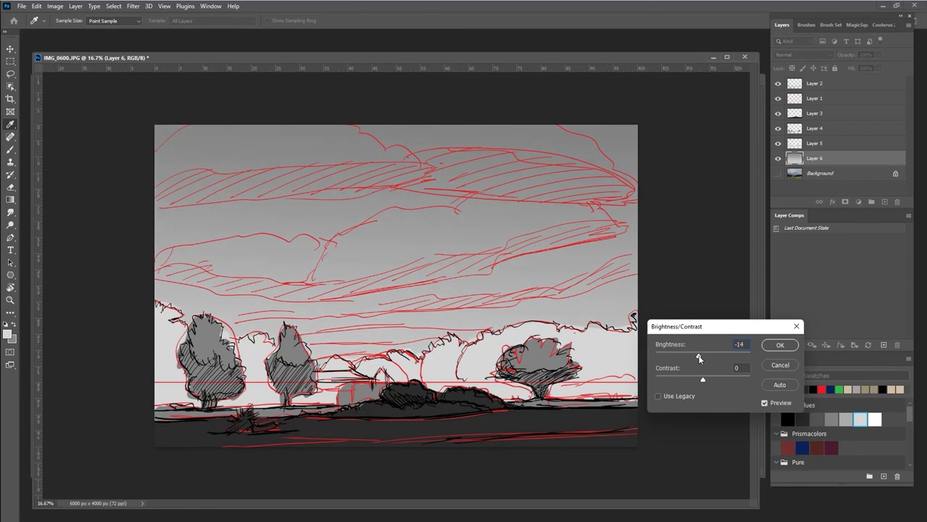
{"action": "left_click", "coordinate": [779, 345]}
{"action": "key", "text": "g"}
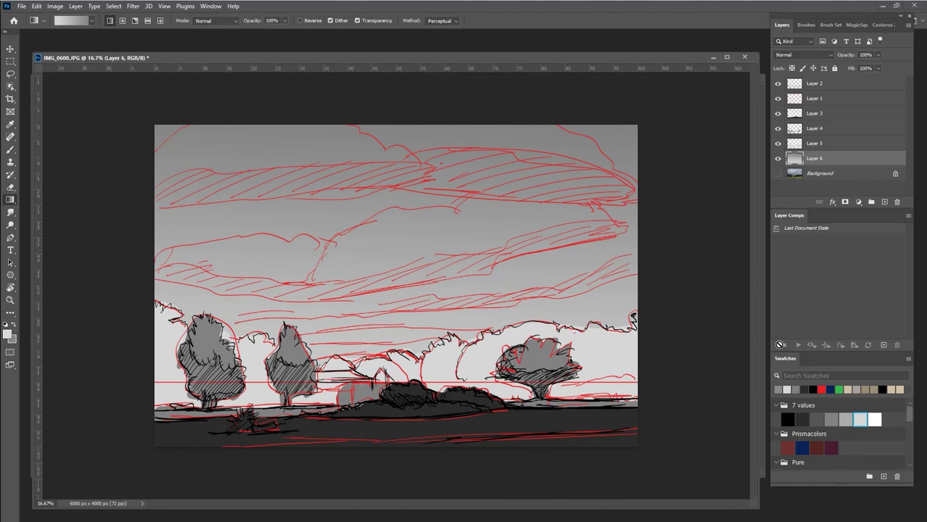
{"action": "key", "text": "ctrl+Tab"}
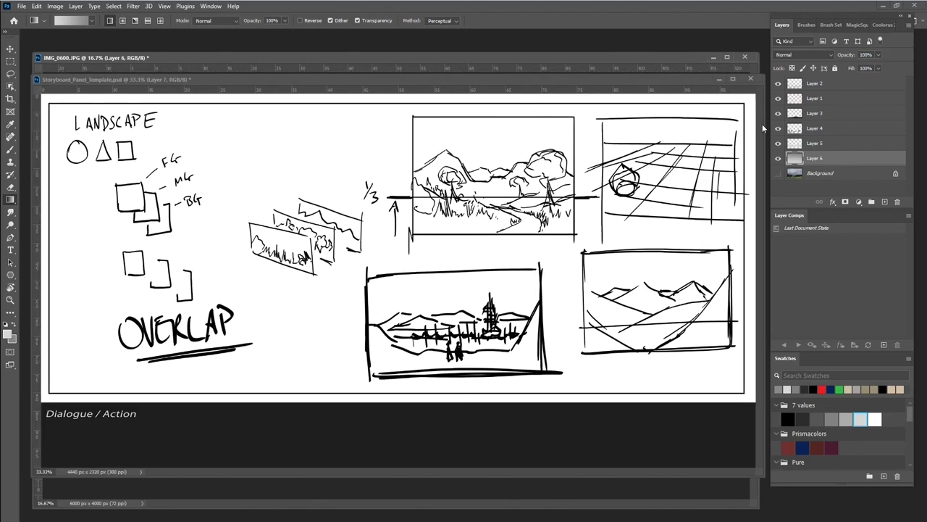